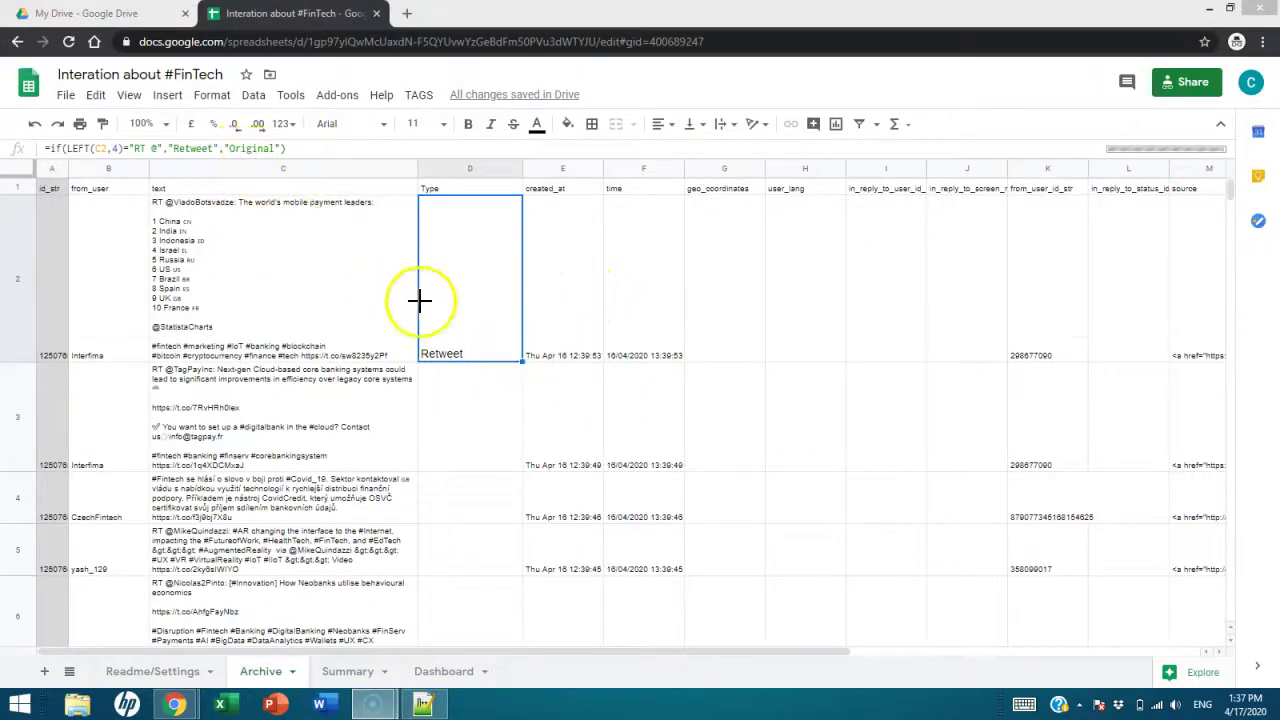
# - Fill the Retweet/Original formula from cell D2 down the Type column of the Archive sheet
pyautogui.doubleClick(521, 364)
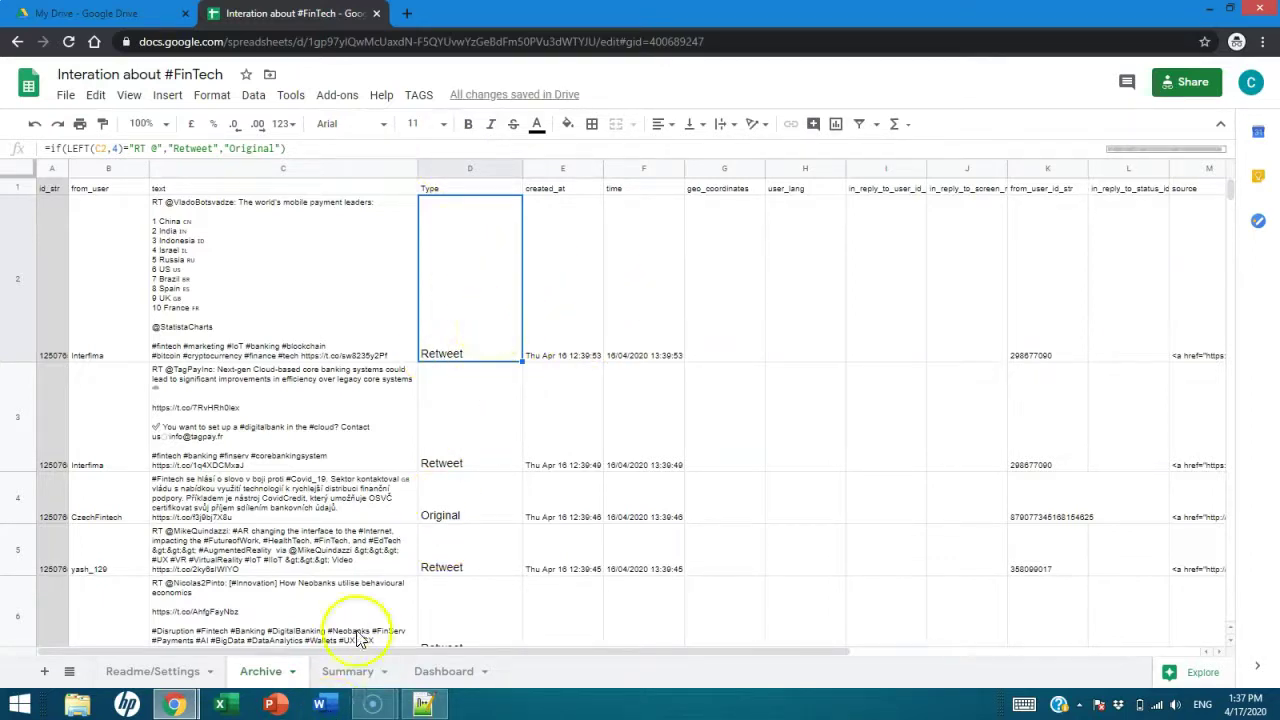
# - Review the Summary and Dashboard sheets, and inspect the copied formula in cell D3 of the Archive sheet
pyautogui.click(360, 684)
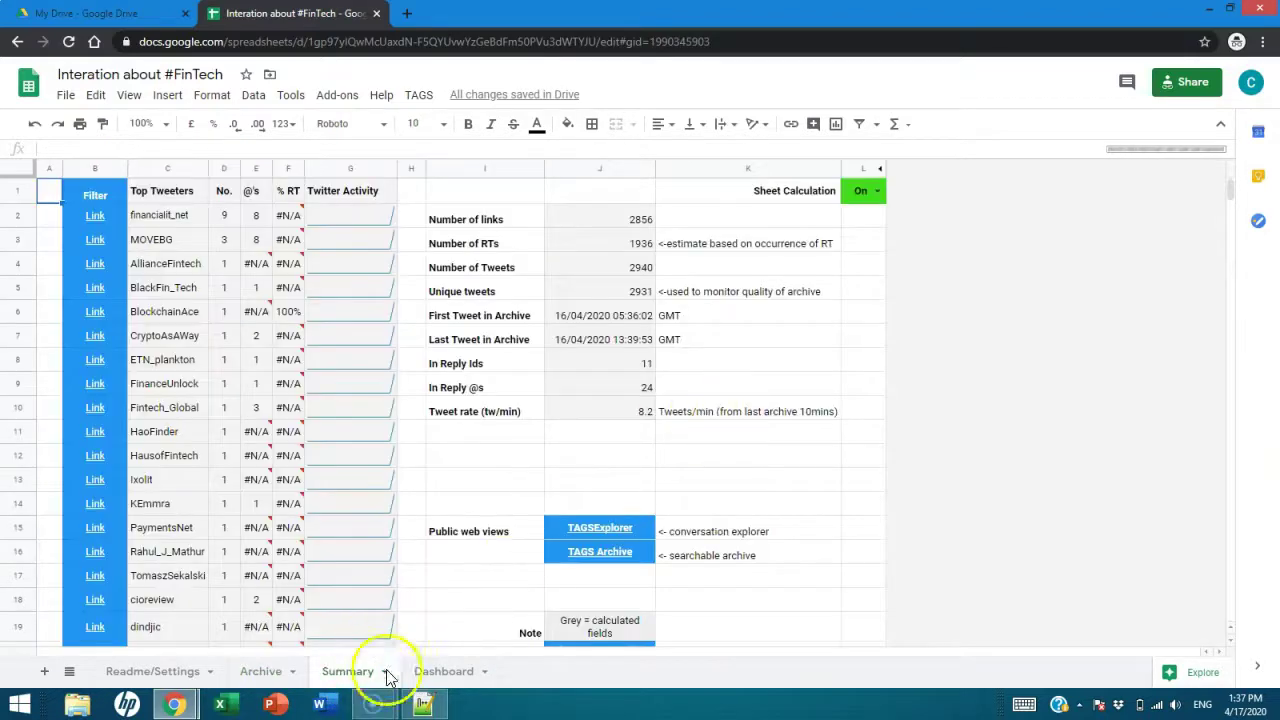
pyautogui.click(426, 667)
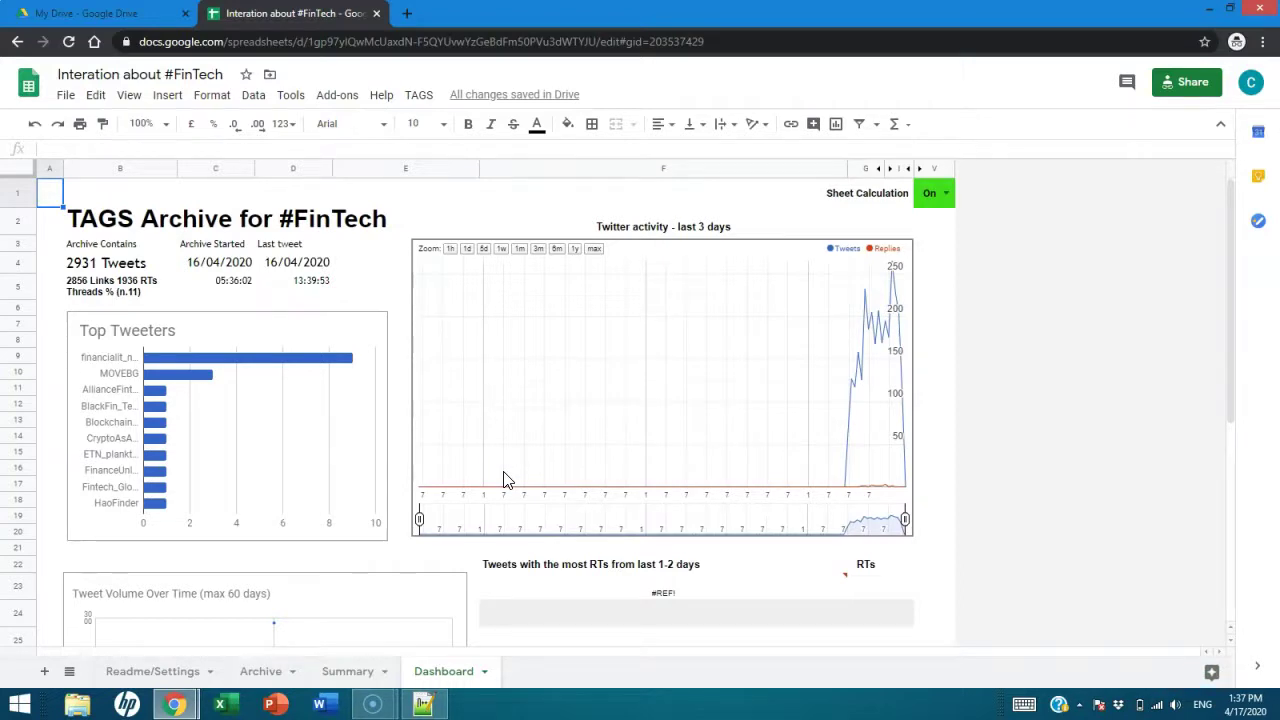
pyautogui.click(268, 672)
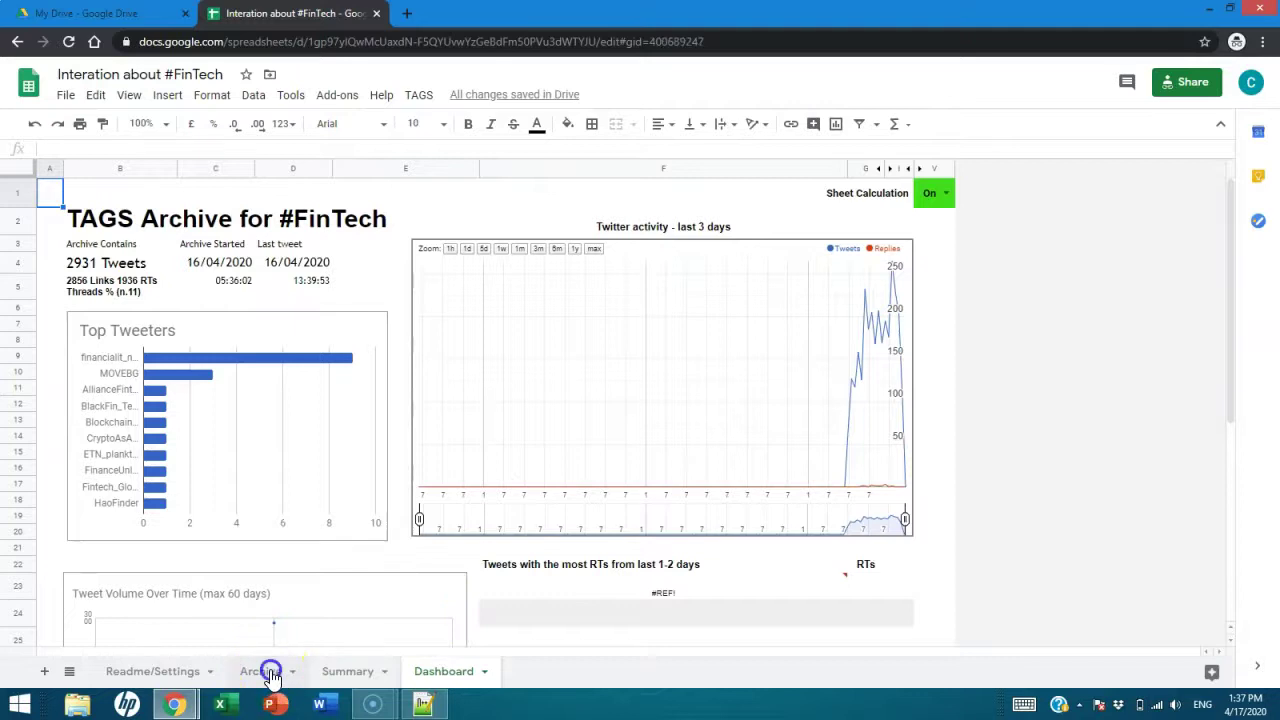
pyautogui.click(415, 290)
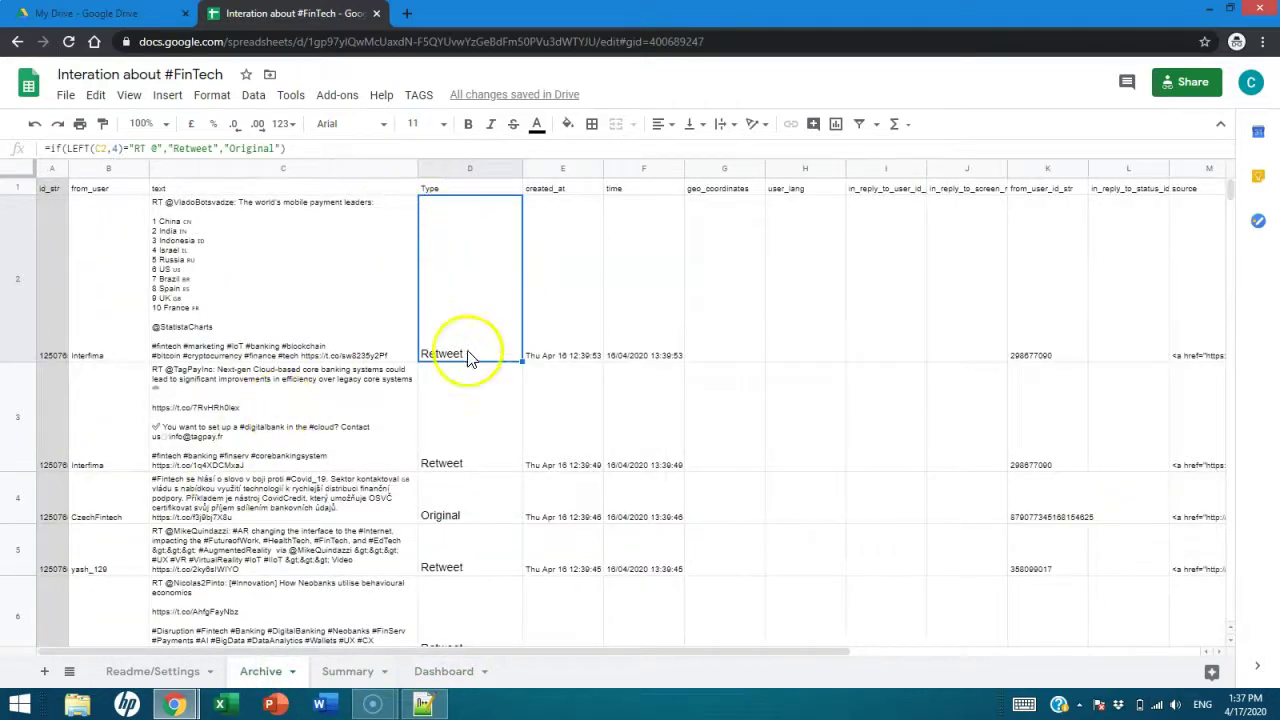
pyautogui.click(472, 378)
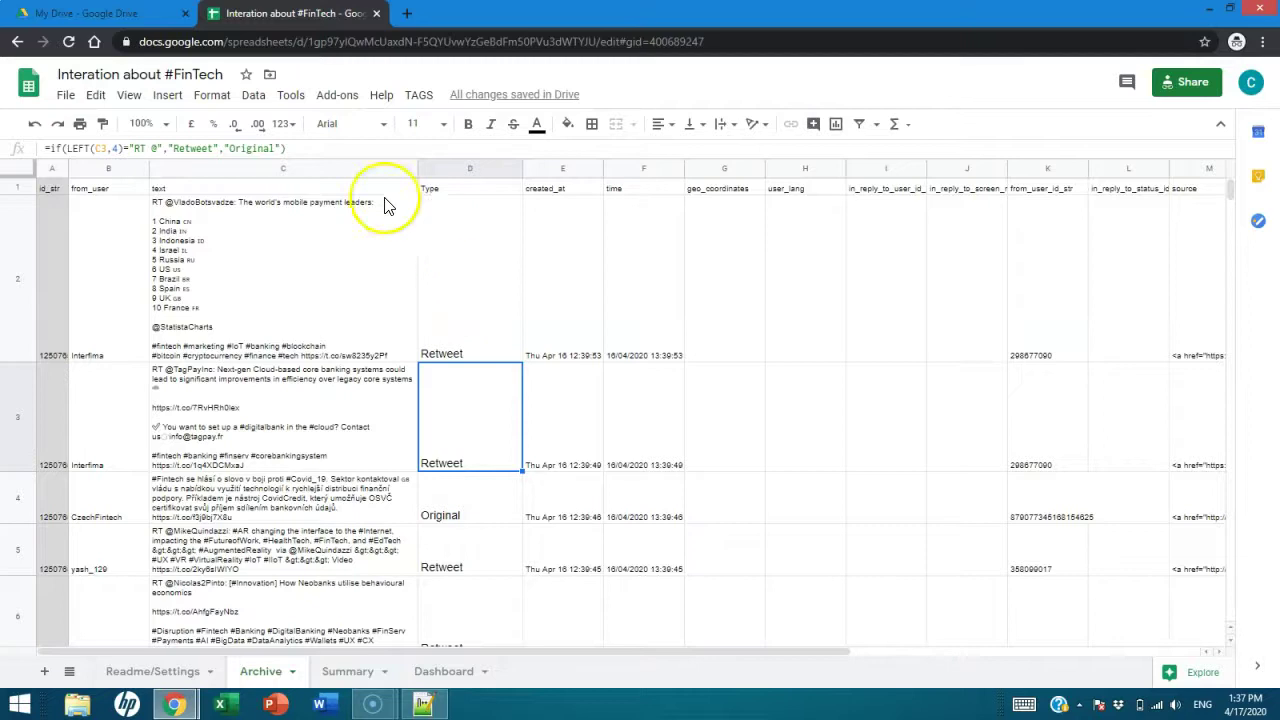
# - Search the web for "Google Data Studio" in a new browser tab
pyautogui.click(407, 14)
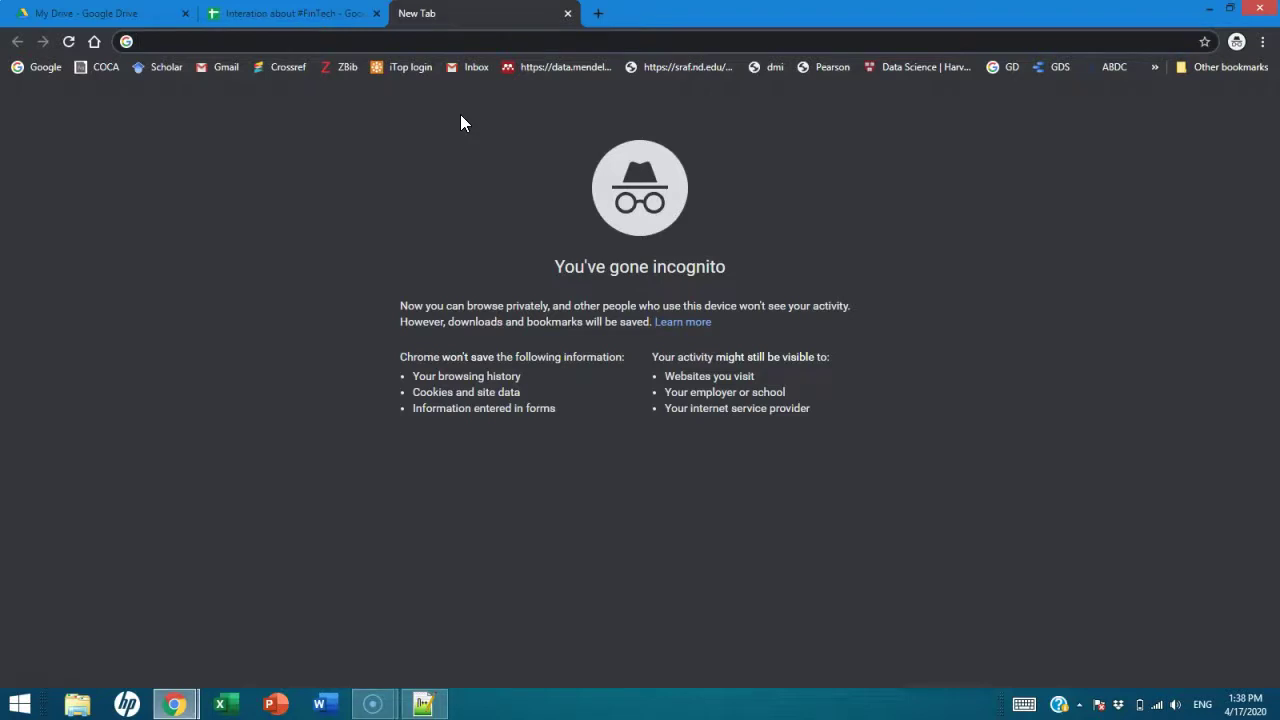
pyautogui.doubleClick(461, 121)
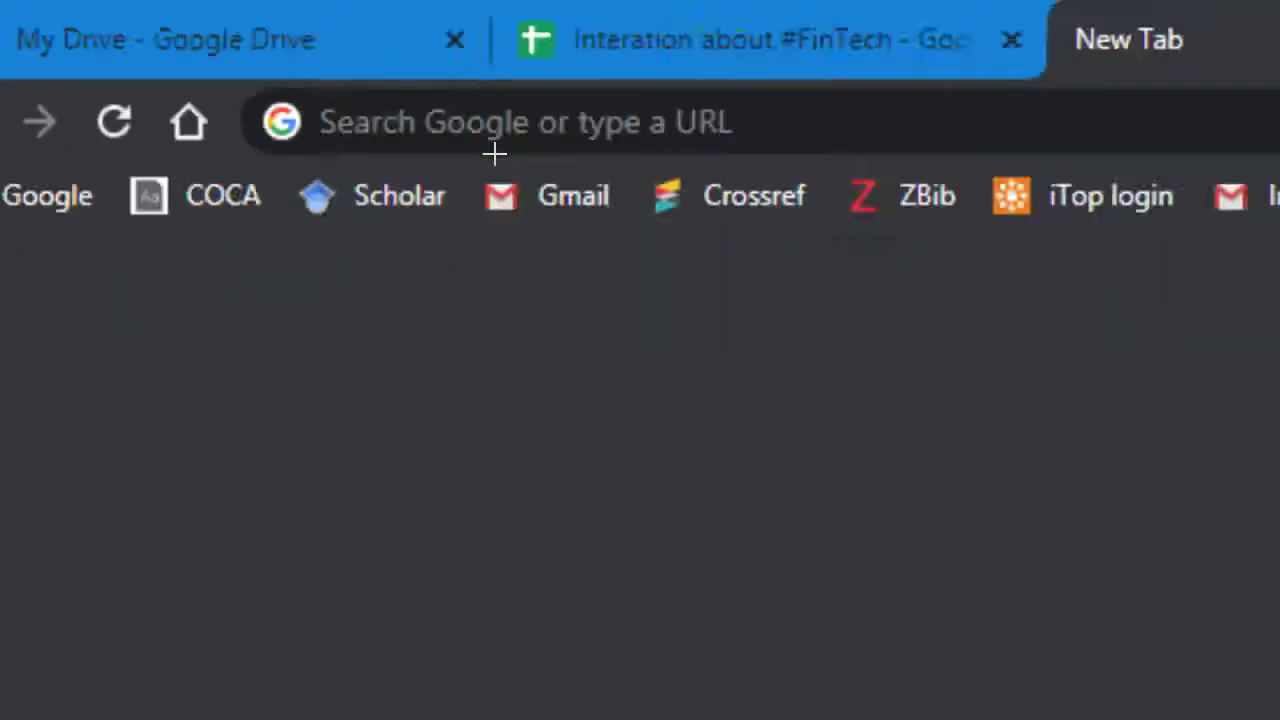
pyautogui.click(459, 131)
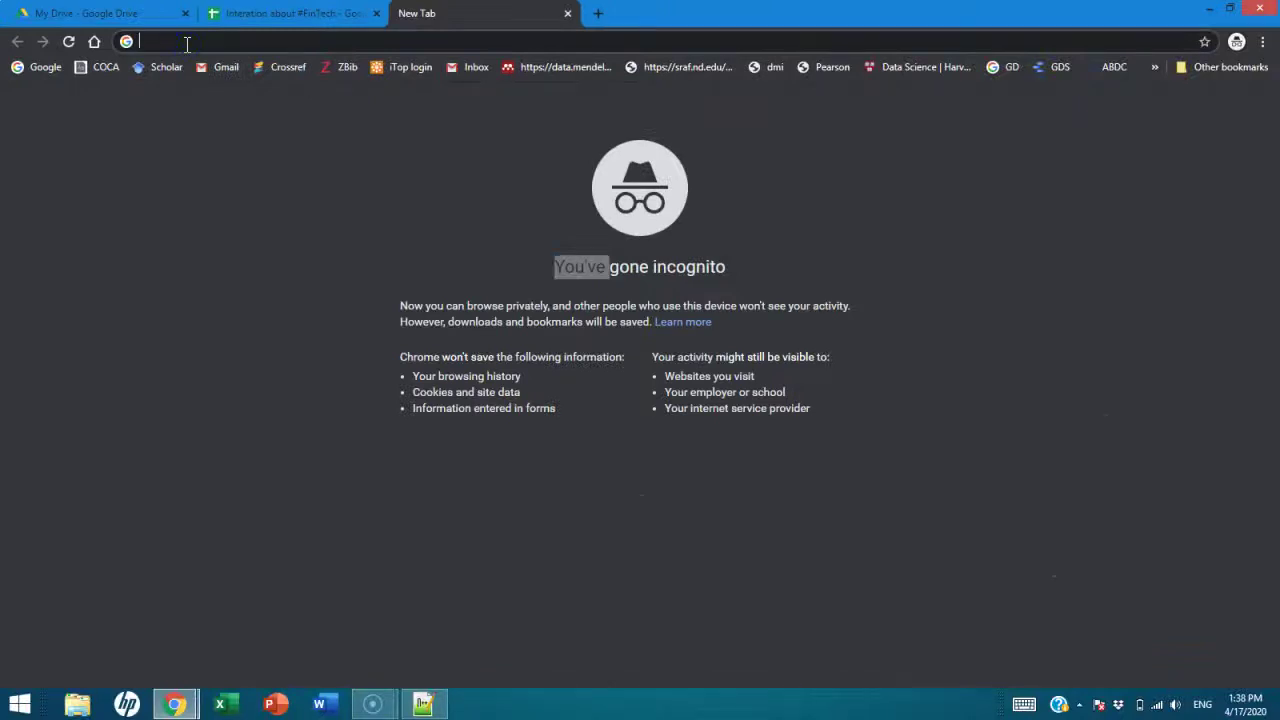
pyautogui.write('Google')
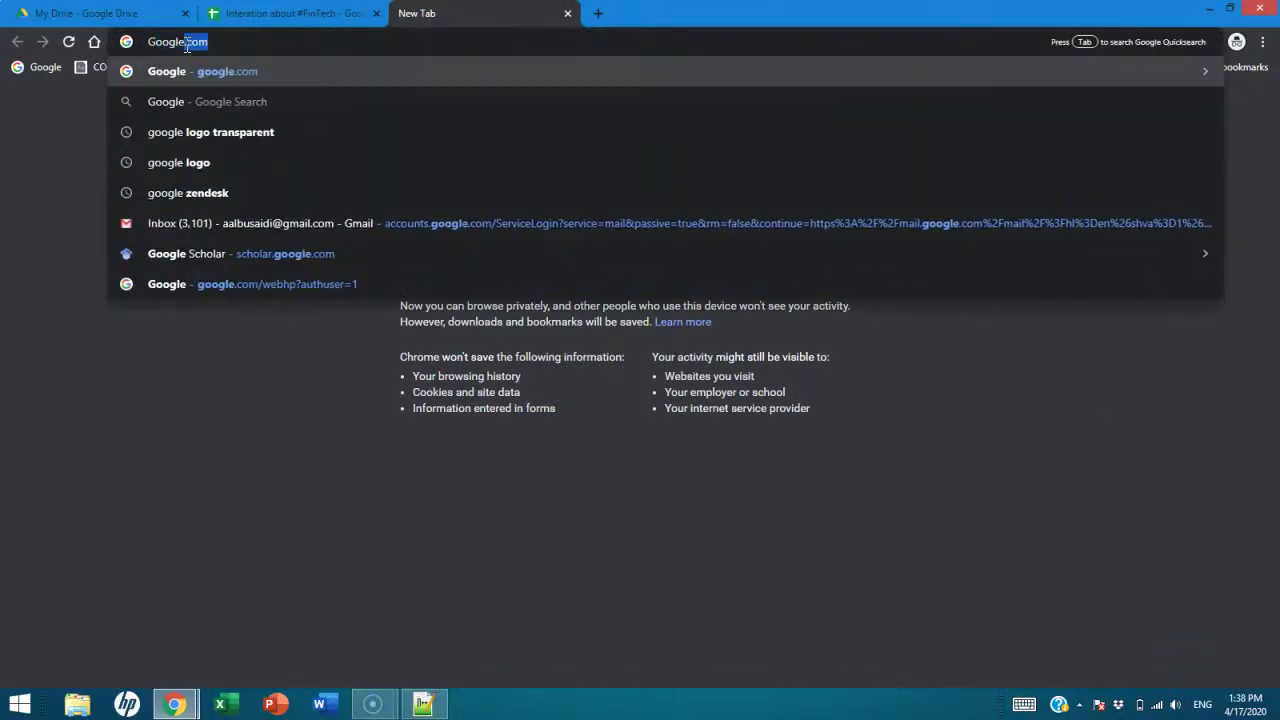
pyautogui.write(' Data Studion')
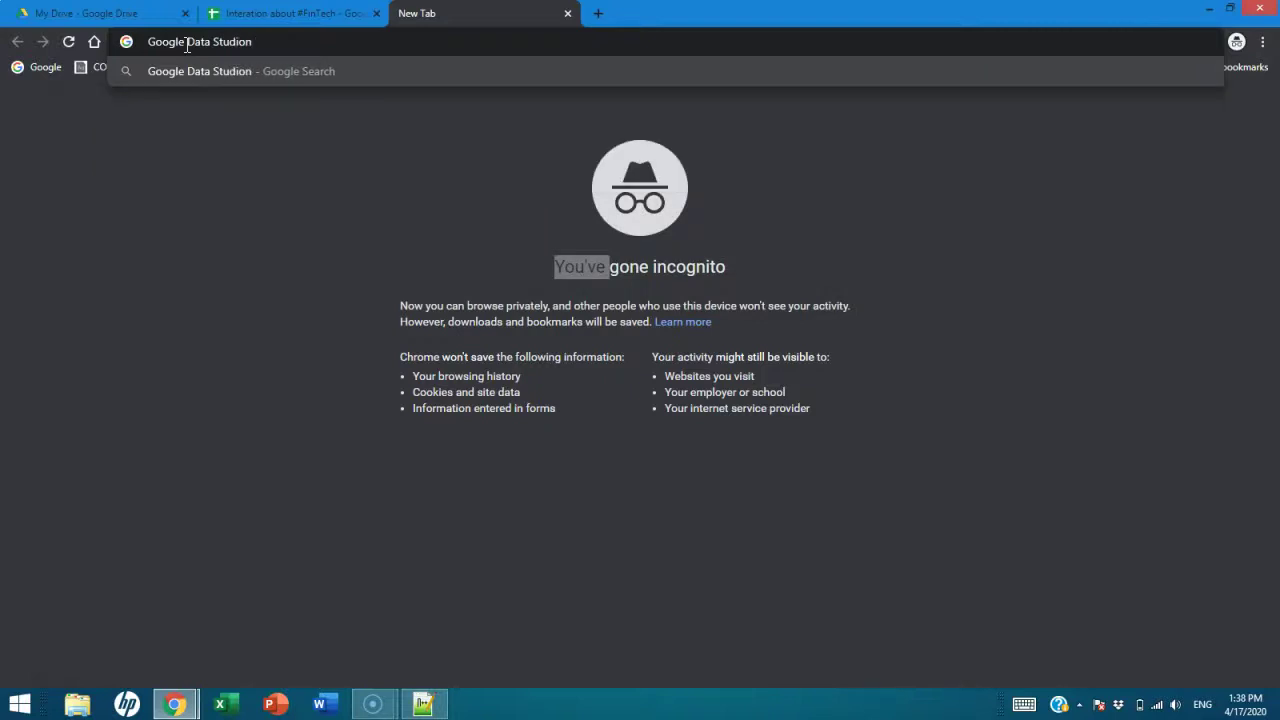
pyautogui.press('BackSpace')
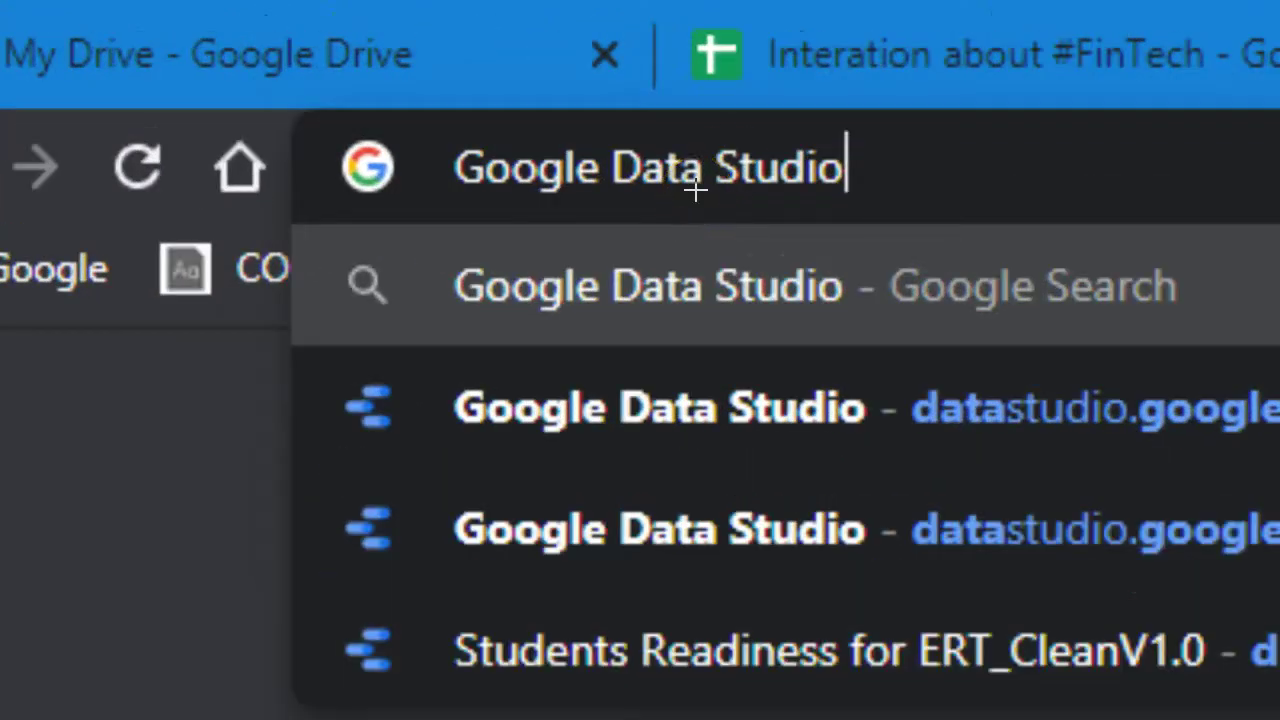
pyautogui.click(737, 166)
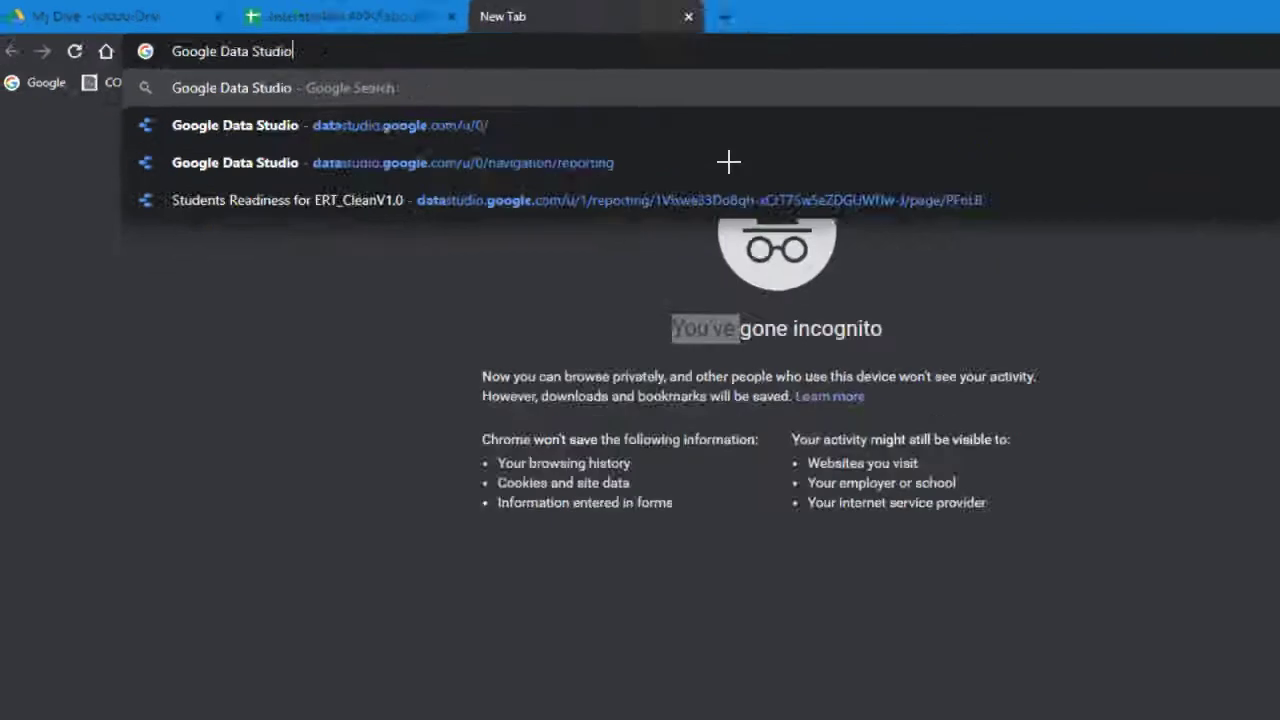
pyautogui.press('Return')
# - Open Data Studio from the "Data Studio Product Overview" search result
pyautogui.click(245, 318)
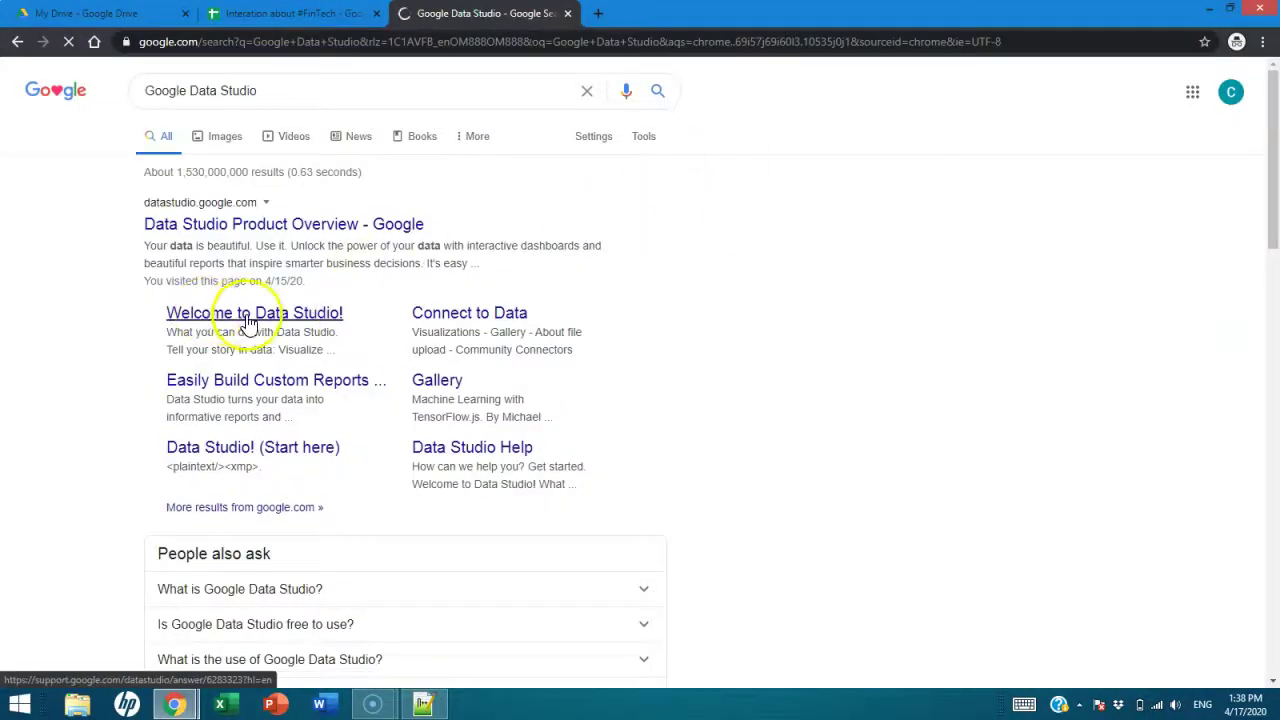
pyautogui.click(226, 270)
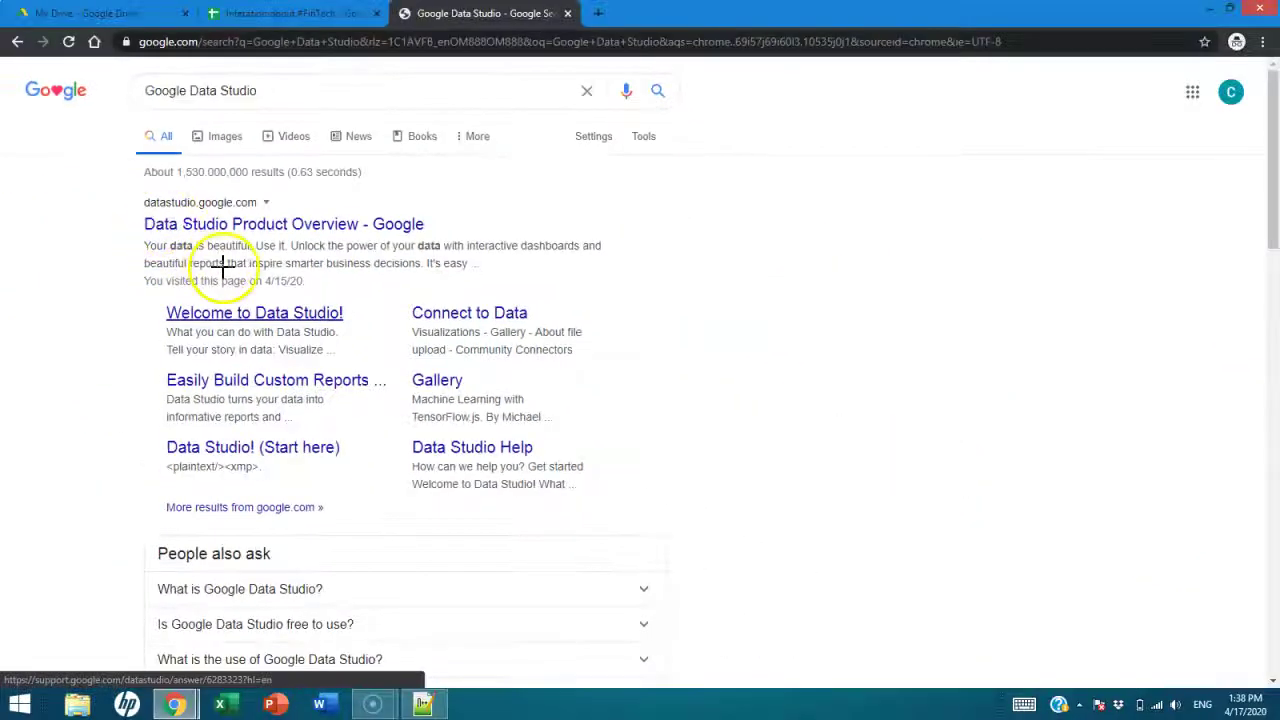
pyautogui.click(190, 222)
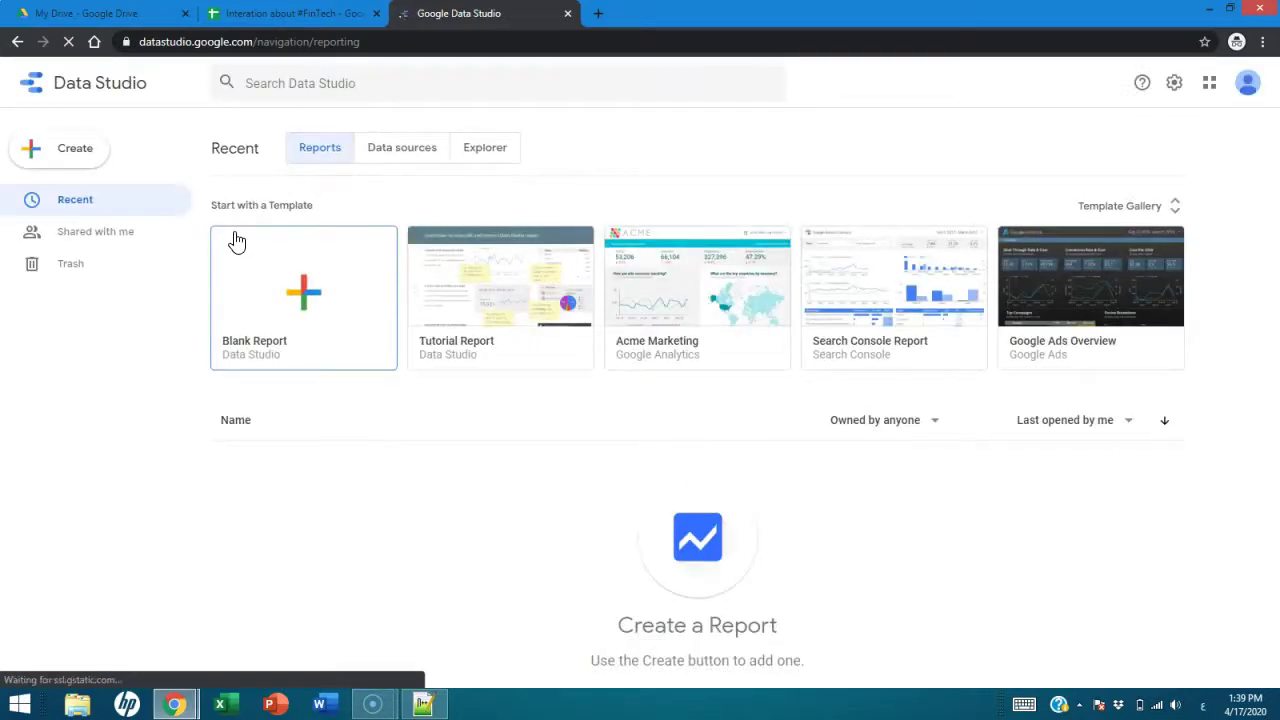
# - Choose the Blank Report template and start the Data Studio account setup from the welcome dialog
pyautogui.click(276, 308)
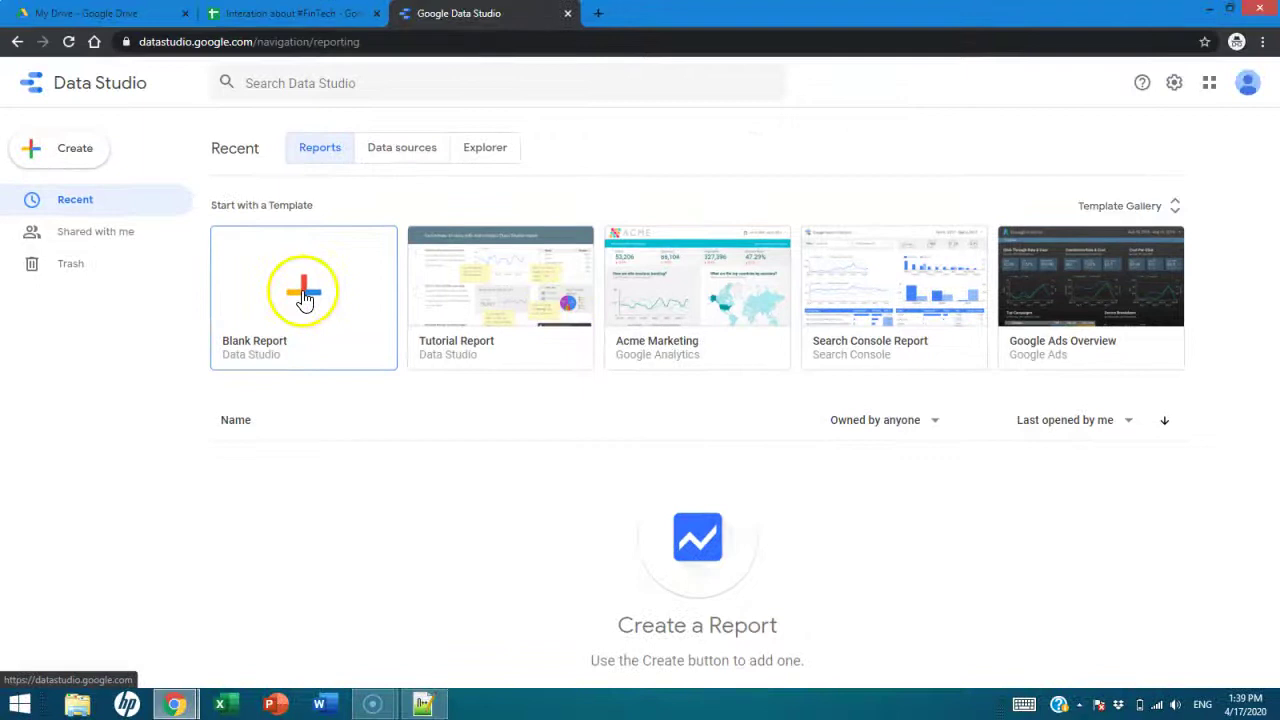
pyautogui.click(304, 294)
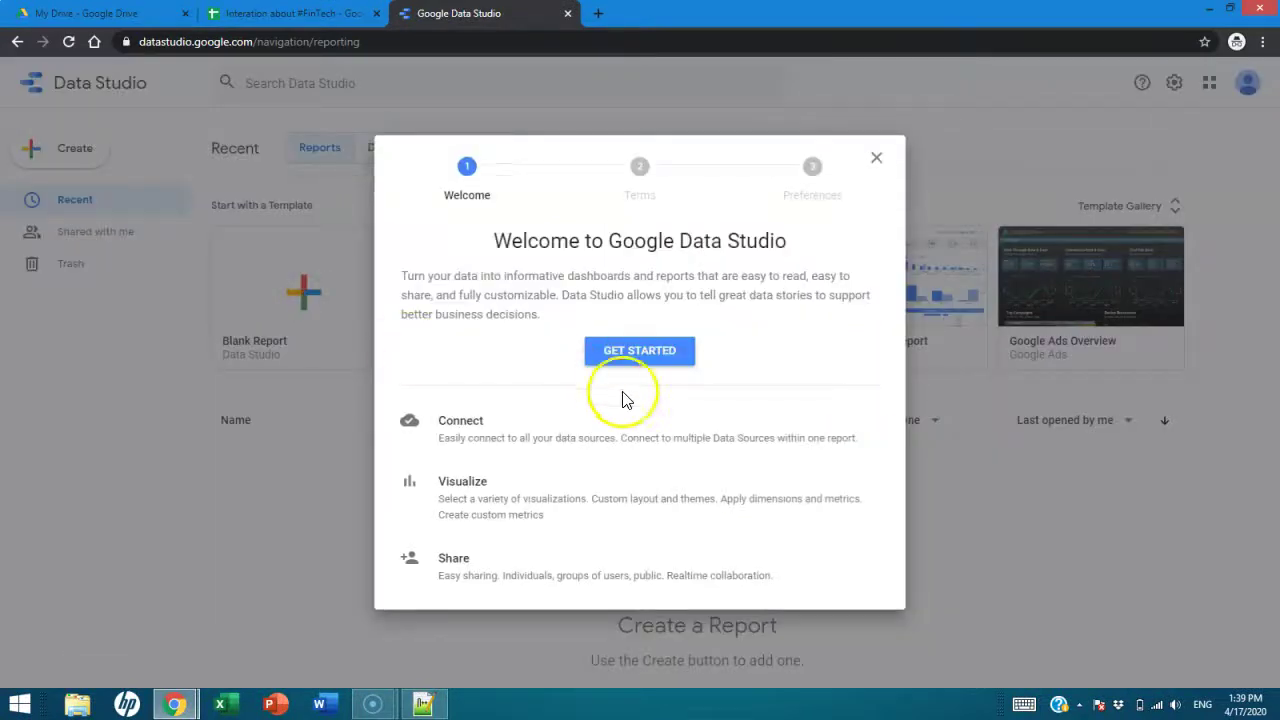
pyautogui.click(652, 366)
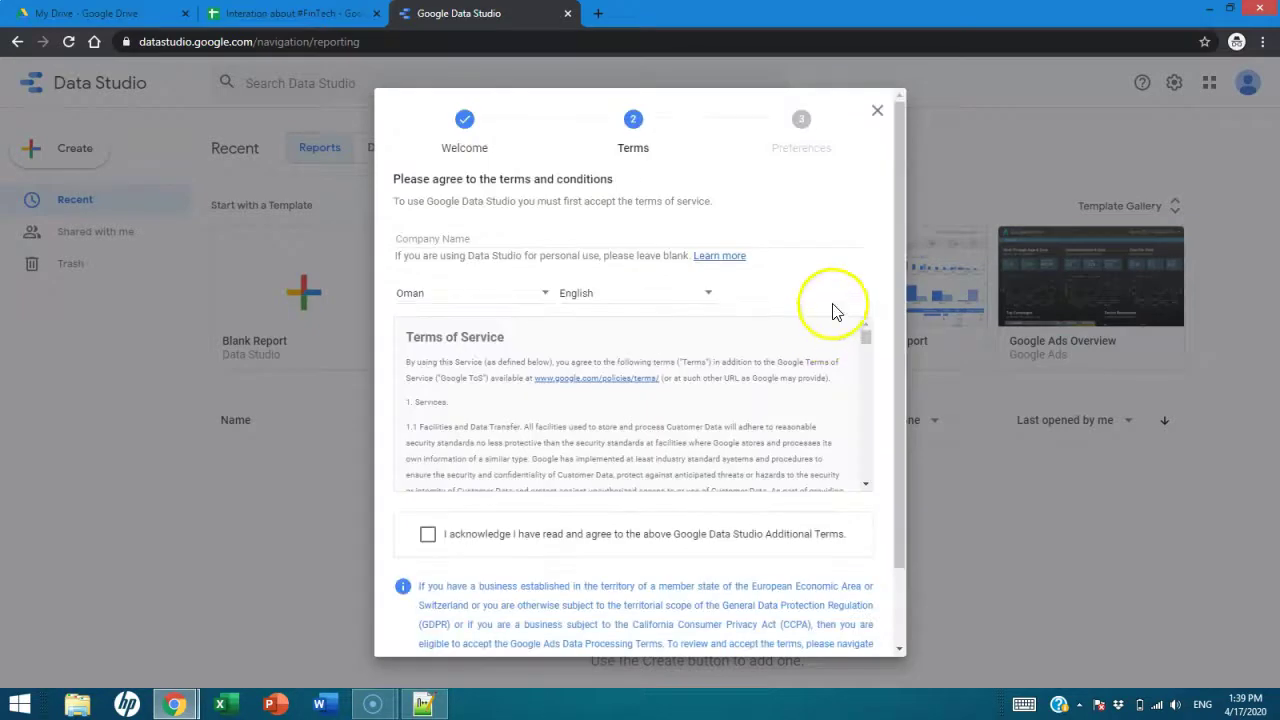
# - Acknowledge the Data Studio Additional Terms and accept them, with the company name left blank
pyautogui.click(441, 543)
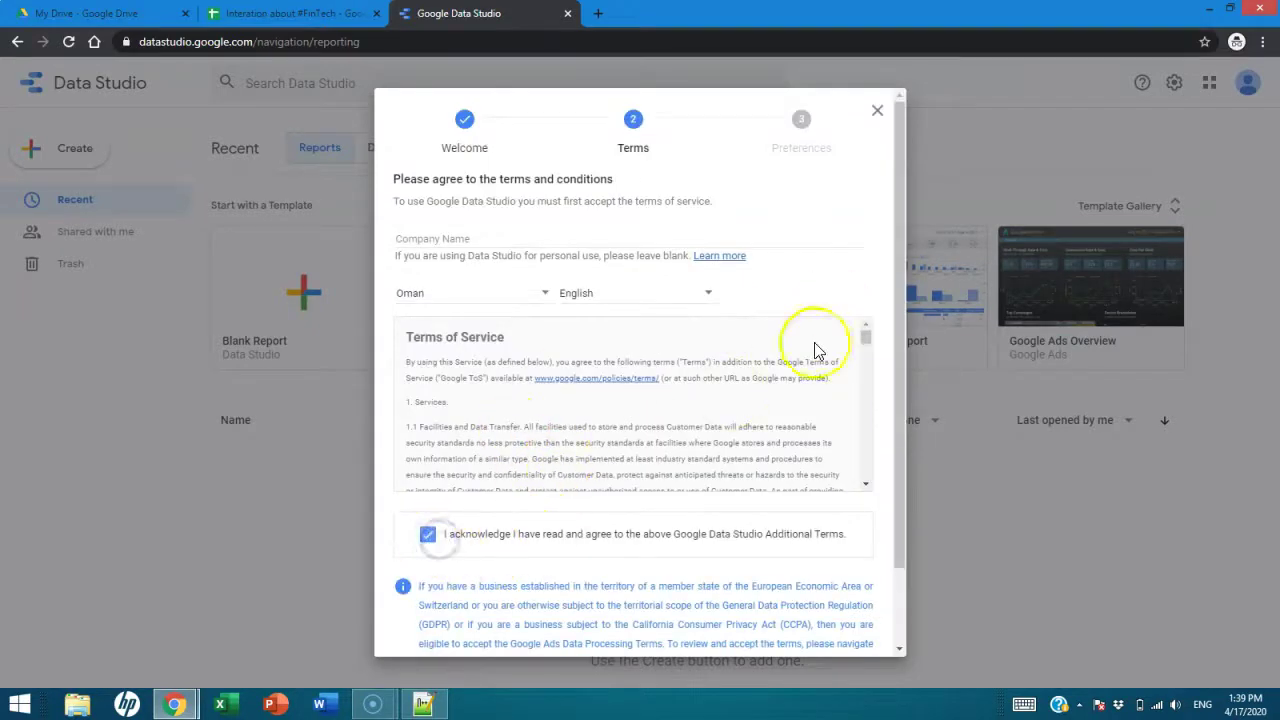
pyautogui.moveTo(900, 363); pyautogui.dragTo(909, 571)
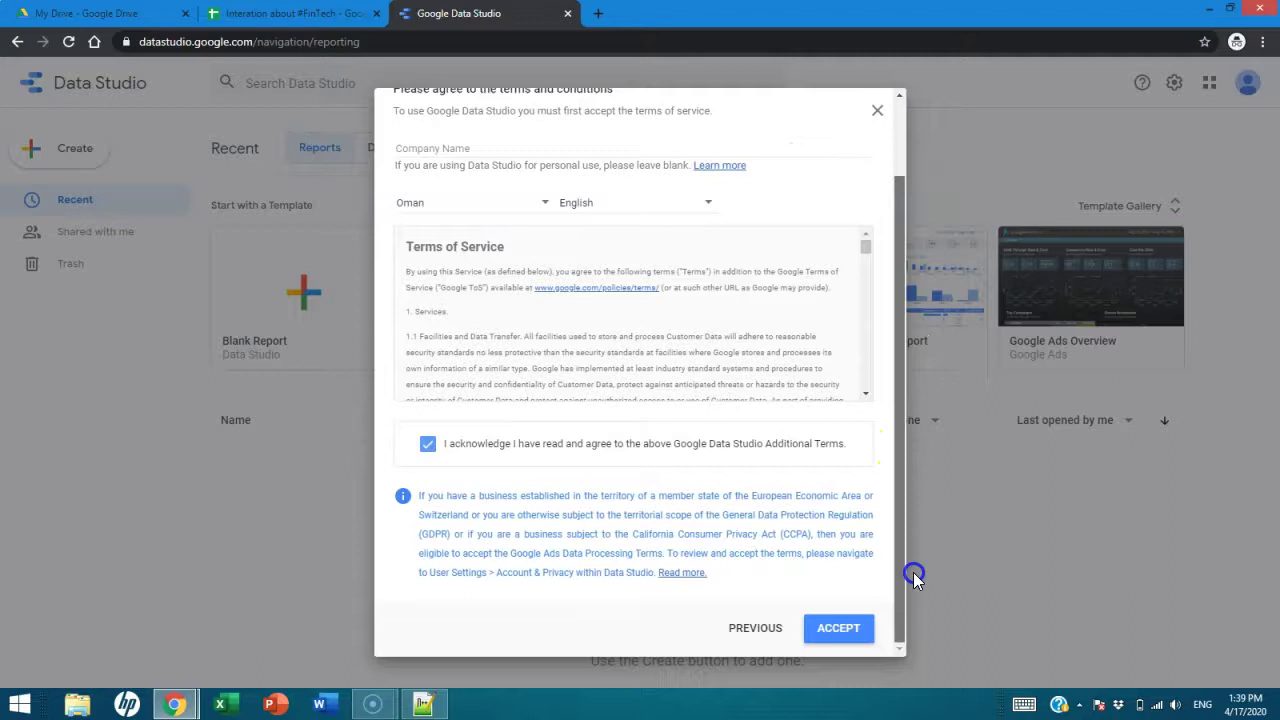
pyautogui.scroll(3, 480, 530)
pyautogui.scroll(-2, 846, 457)
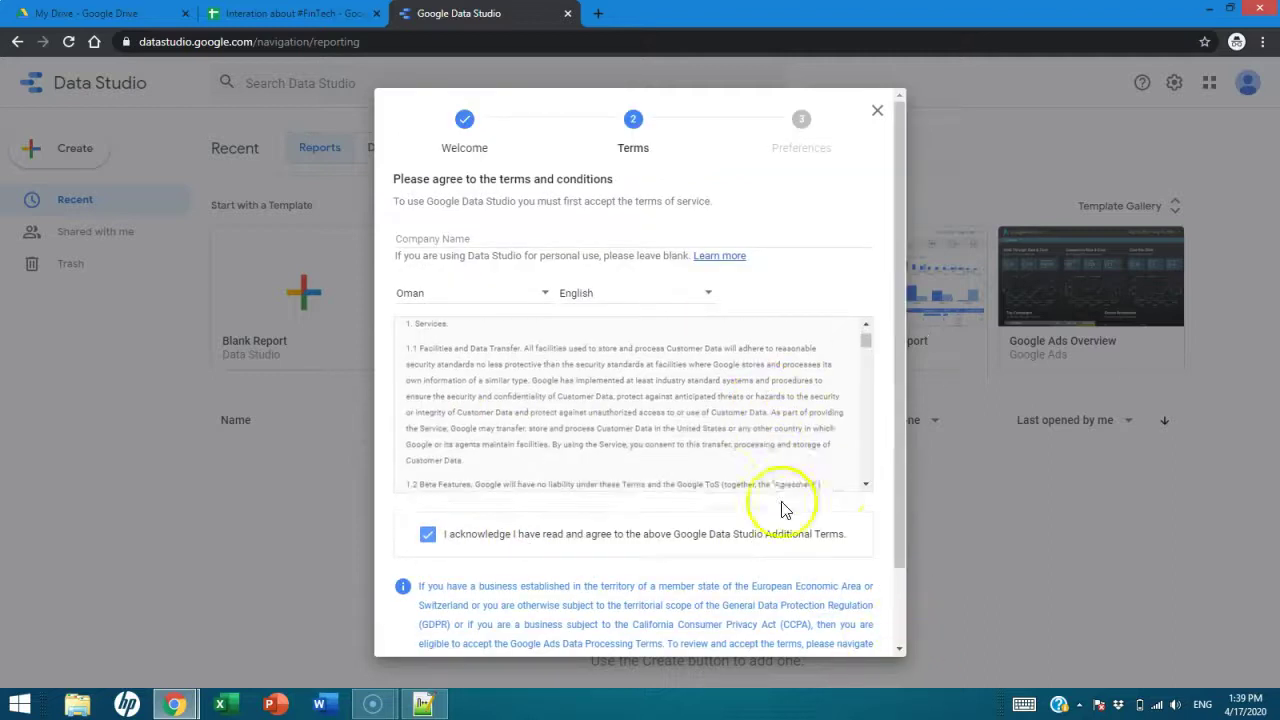
pyautogui.click(899, 583)
pyautogui.moveTo(899, 583); pyautogui.dragTo(903, 650)
pyautogui.click(836, 632)
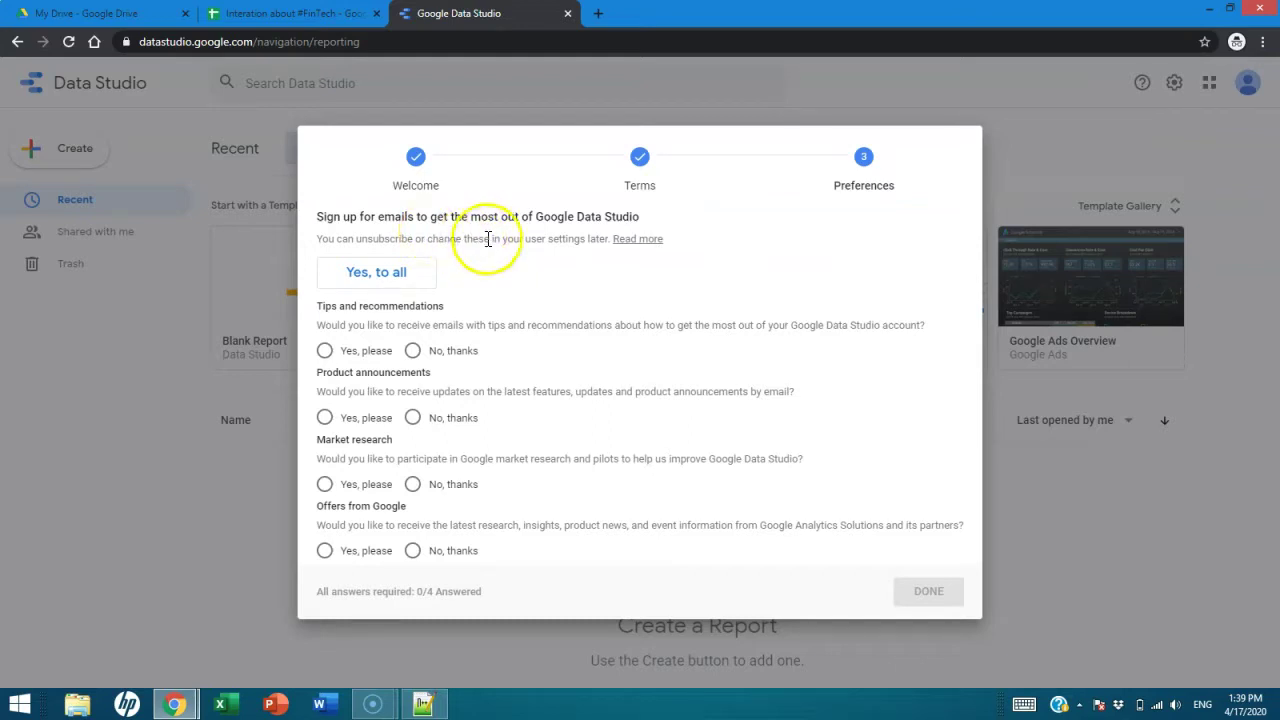
# - Answer "No, thanks" to all four e-mail preferences and finish the account setup
pyautogui.click(413, 365)
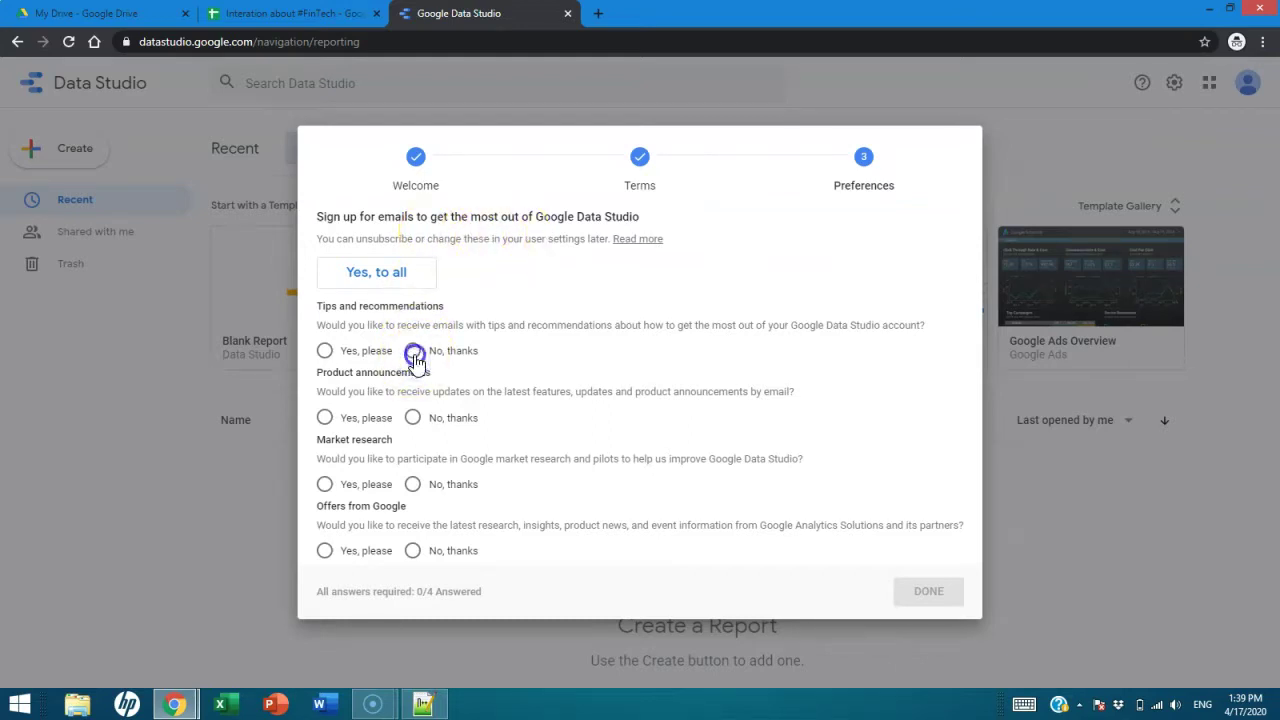
pyautogui.click(413, 417)
pyautogui.click(413, 484)
pyautogui.click(413, 550)
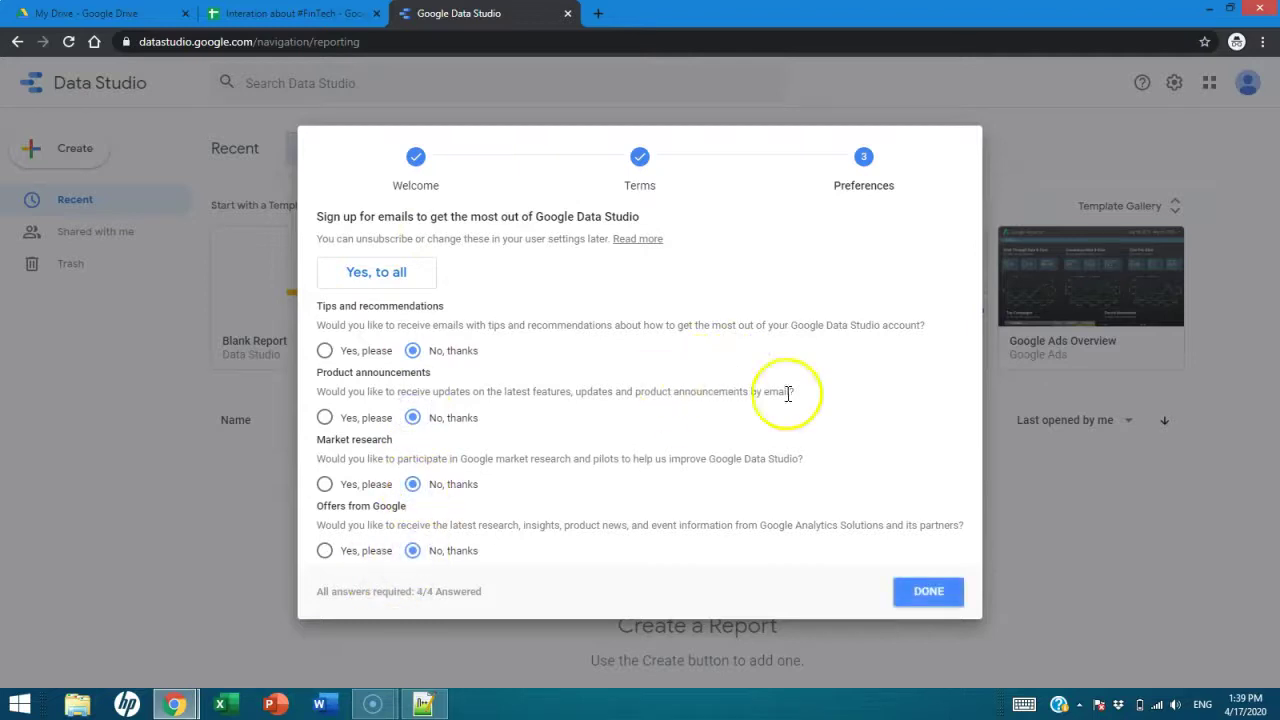
pyautogui.click(928, 593)
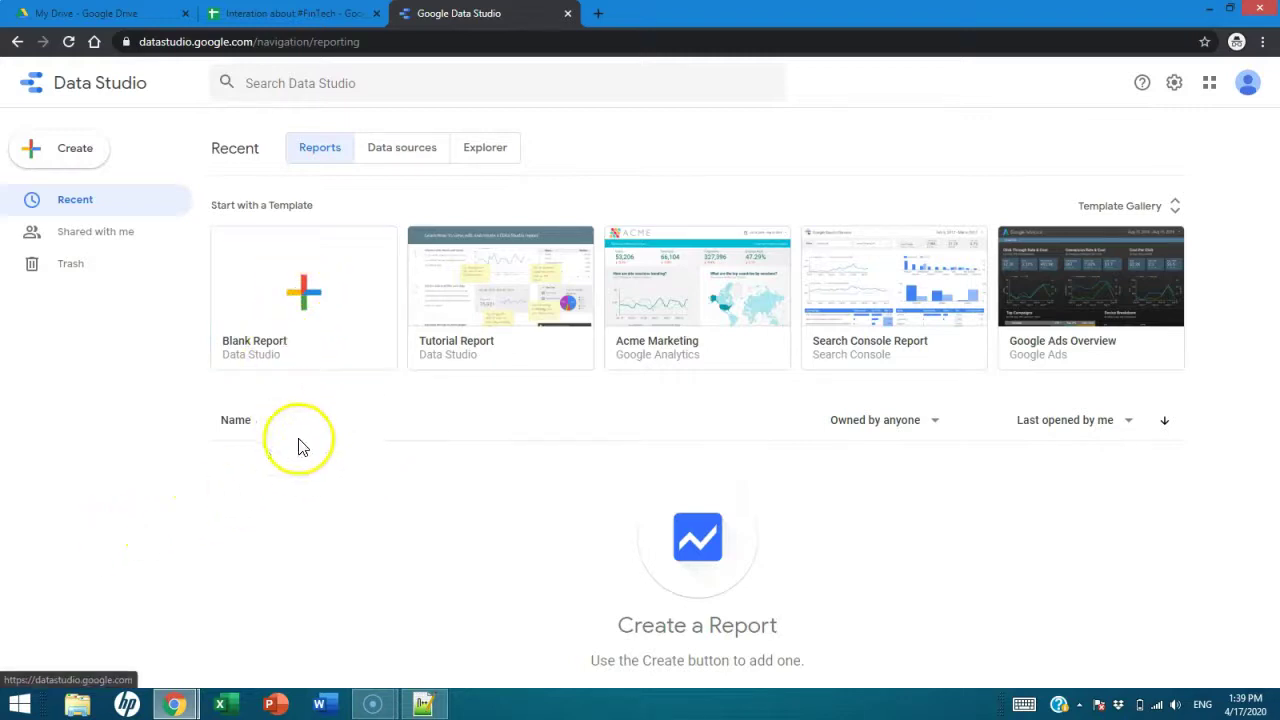
# - Create a new blank report in Data Studio
pyautogui.click(306, 296)
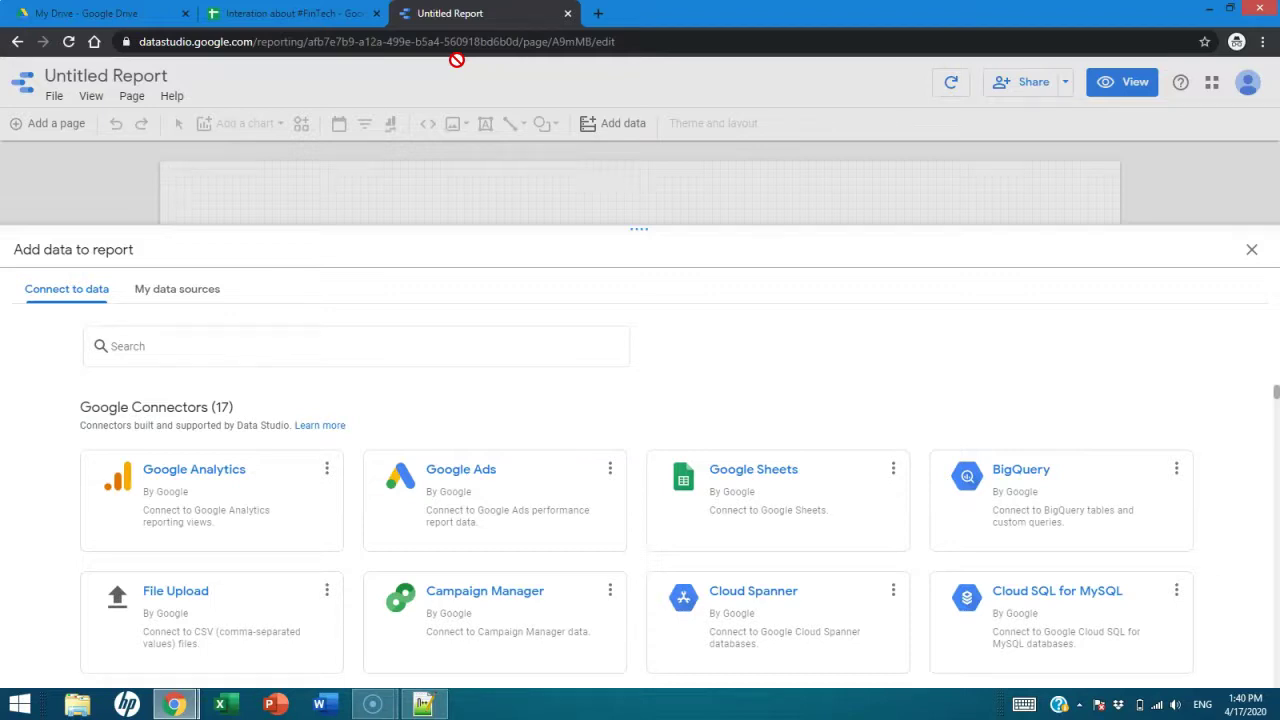
# - Browse the available Google and Partner connectors for adding data to the report
pyautogui.scroll(-4, 562, 565)
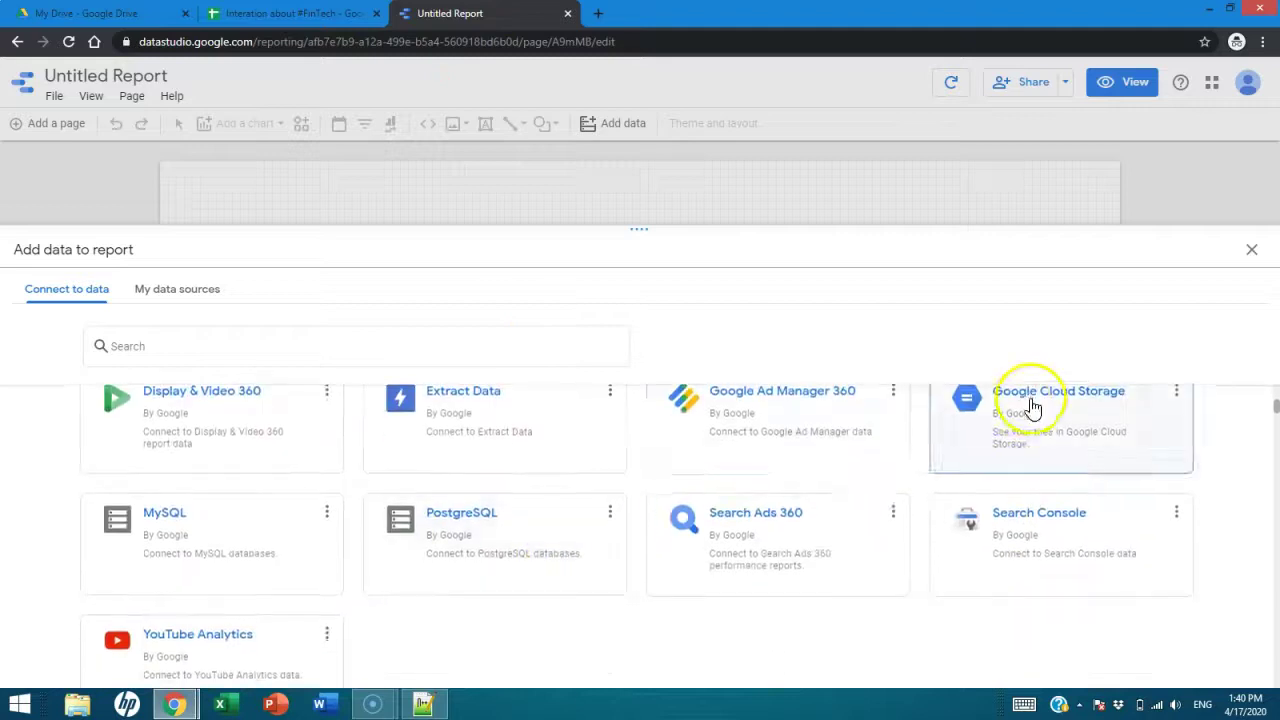
pyautogui.scroll(1, 557, 529)
pyautogui.scroll(2, 555, 529)
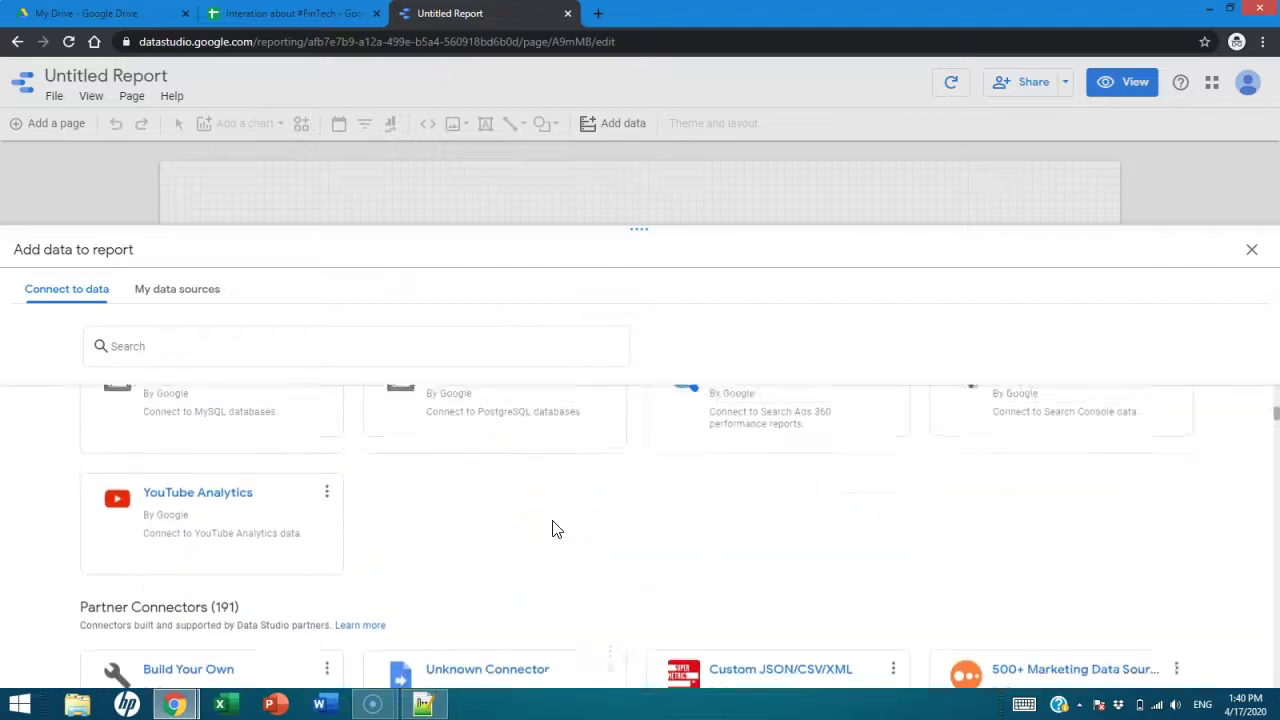
pyautogui.scroll(-3, 313, 537)
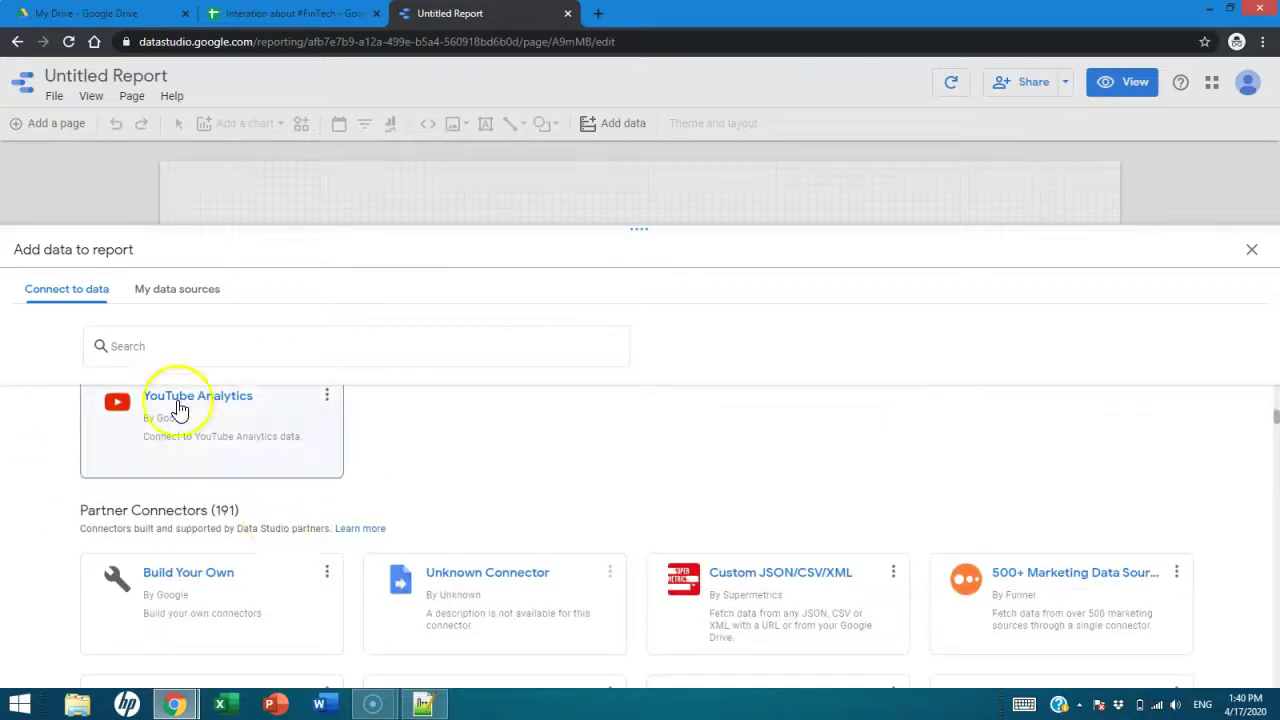
pyautogui.scroll(-4, 177, 514)
pyautogui.scroll(-10, 500, 520)
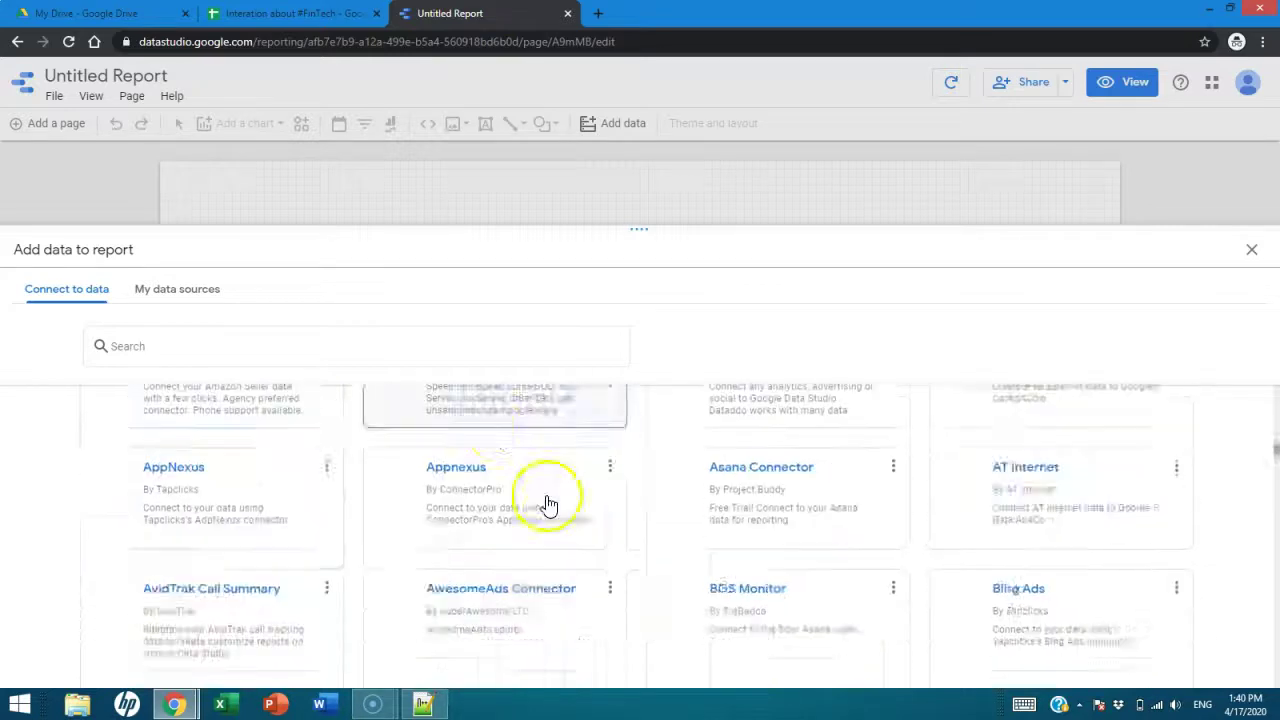
# - Search the connector page for "twit" and "social me", clear the search, and return to the Google connectors
pyautogui.hotkey('ctrl', 'f')
pyautogui.write('tw')
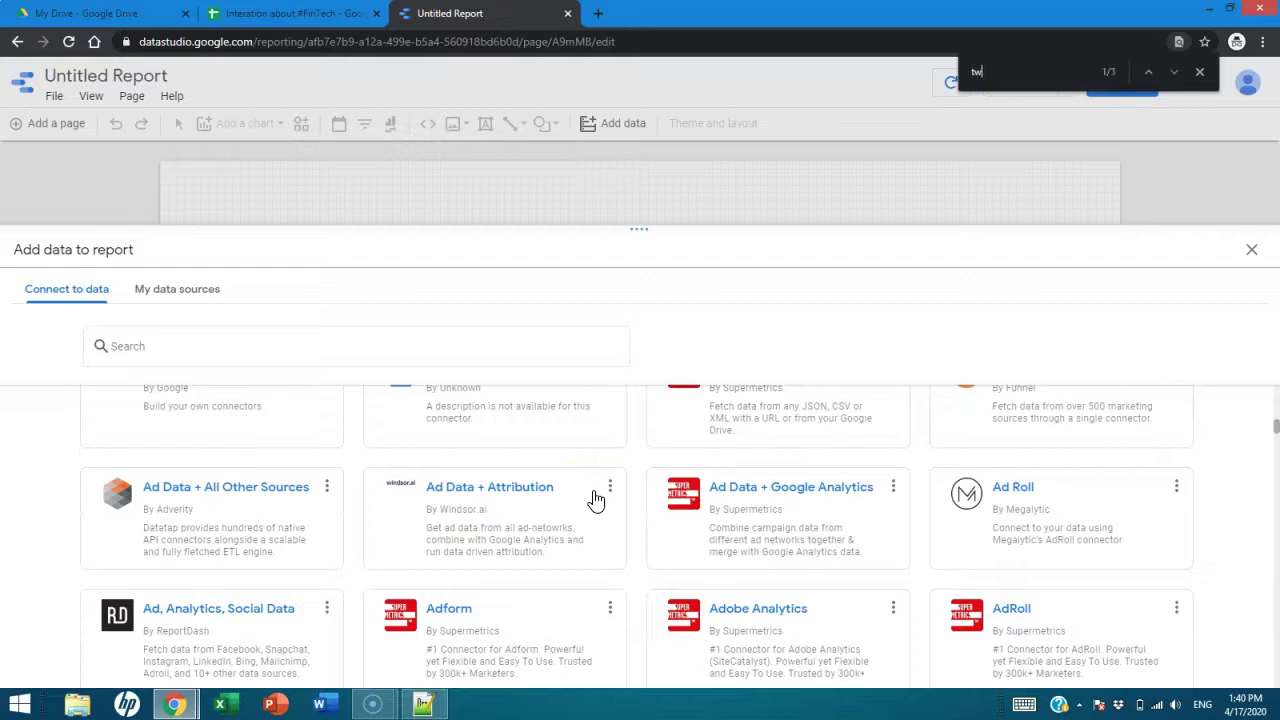
pyautogui.write('itsocial me')
pyautogui.press('BackSpace')
pyautogui.press('BackSpace')
pyautogui.press('BackSpace')
pyautogui.press('BackSpace')
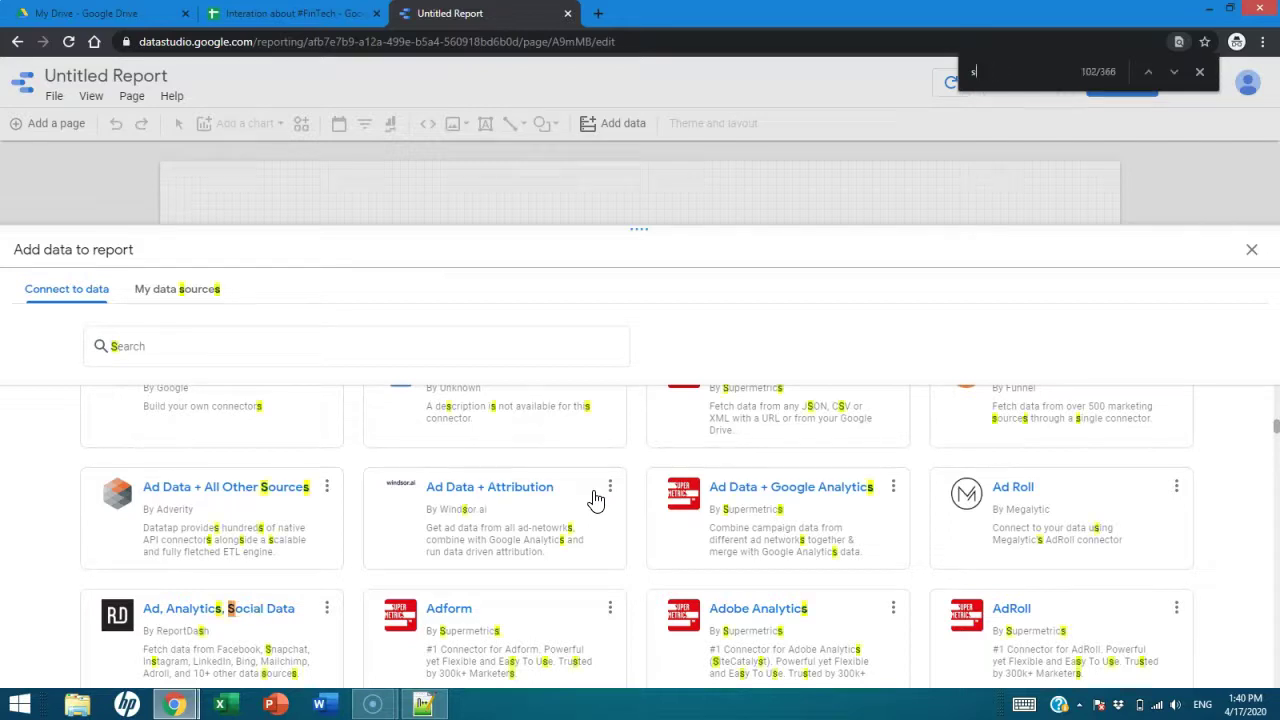
pyautogui.scroll(-20, 380, 615)
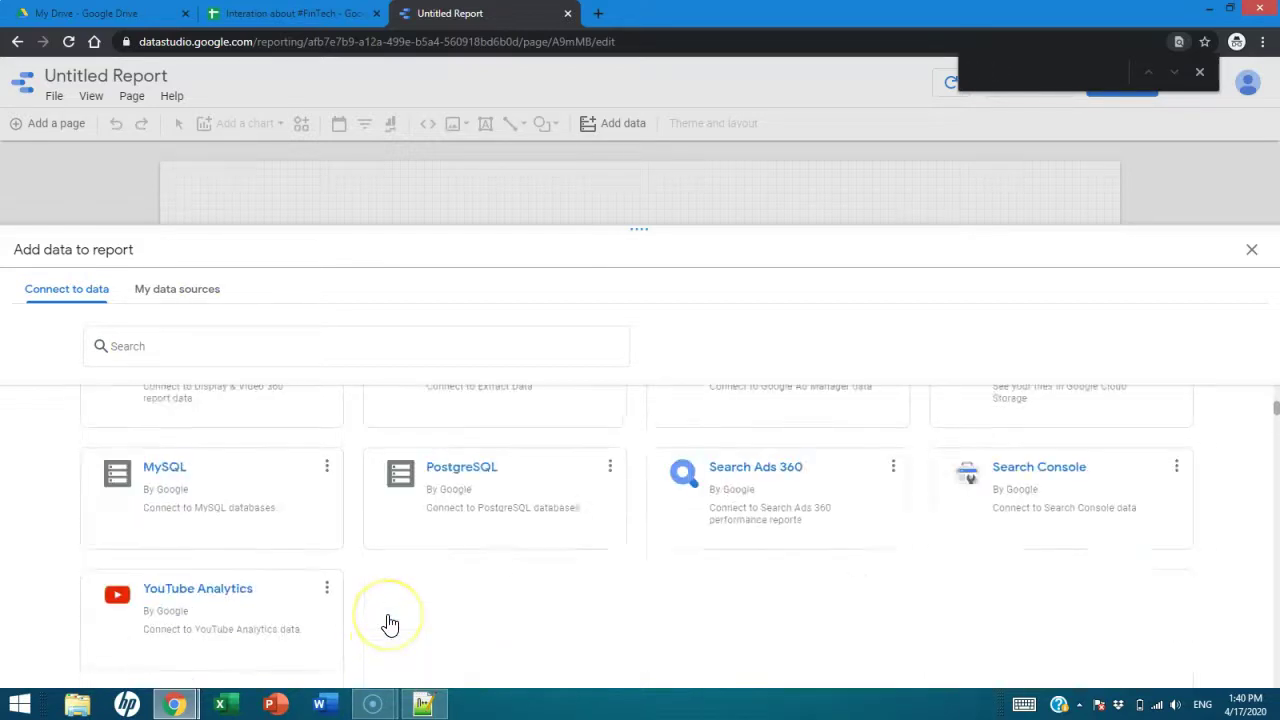
pyautogui.scroll(20, 390, 625)
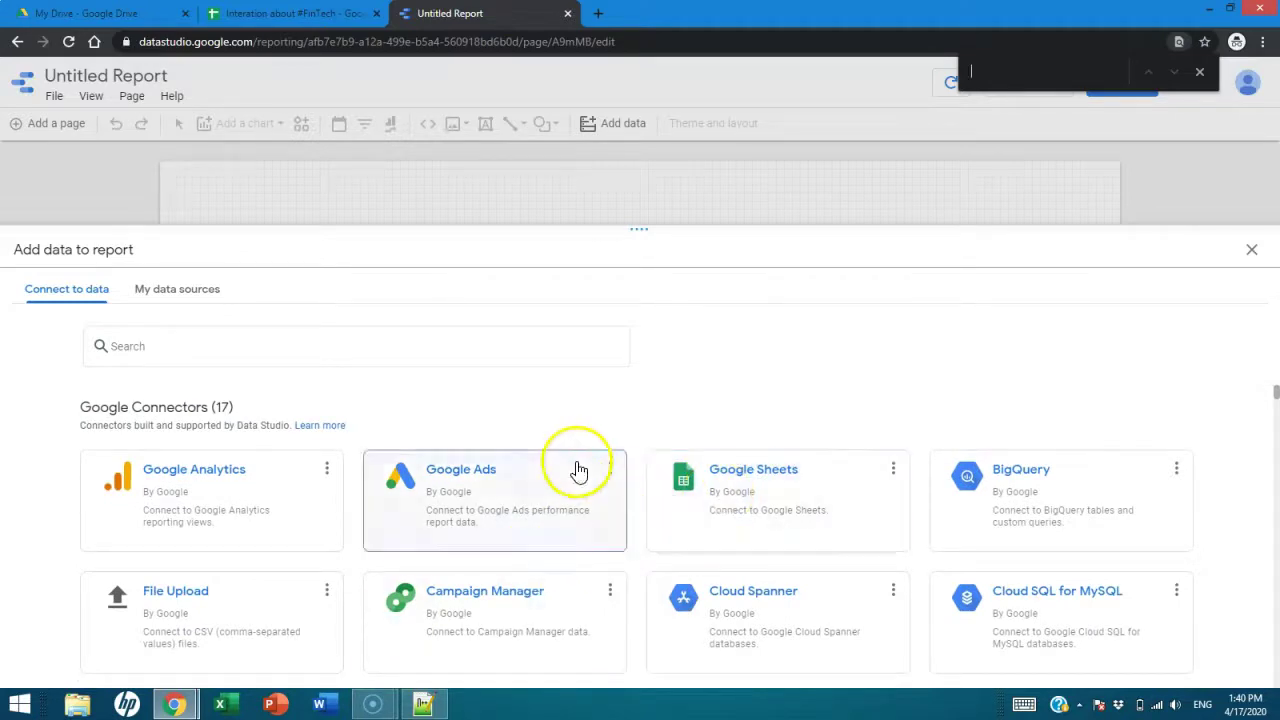
# - Authorize the Google Sheets connector and select the "Interation about #FinTech" spreadsheet as the data source
pyautogui.click(724, 487)
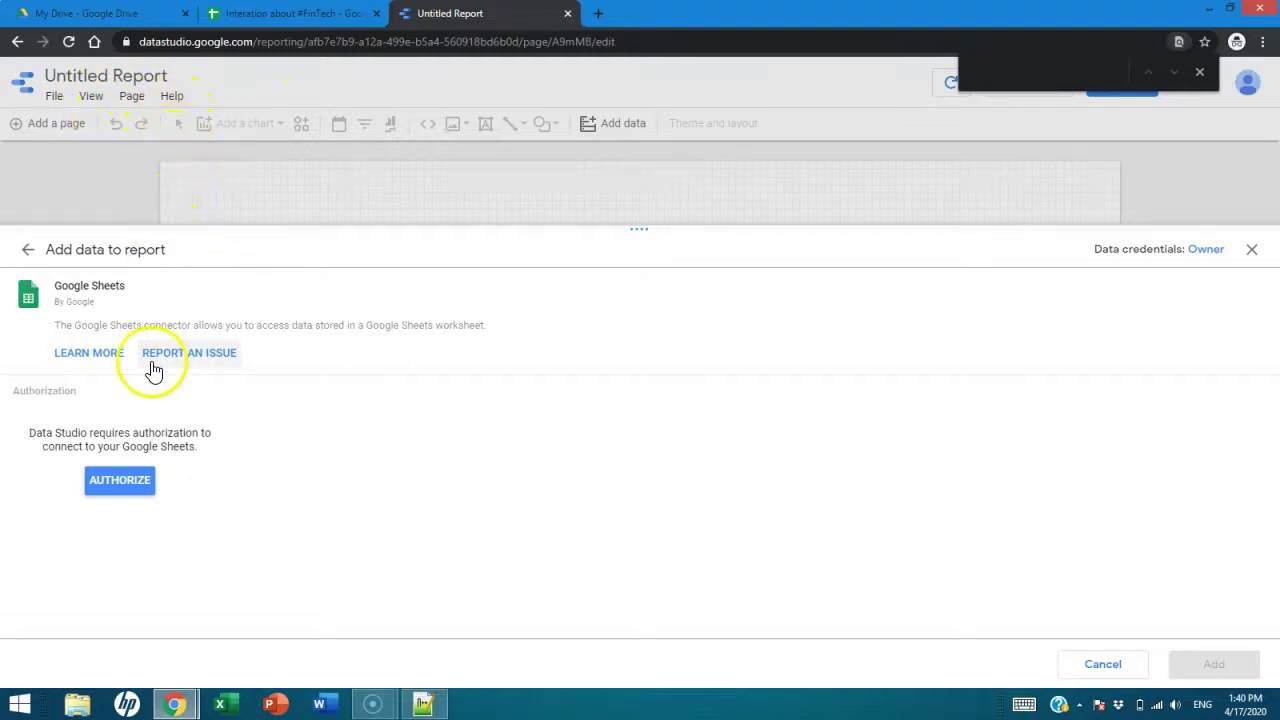
pyautogui.click(118, 485)
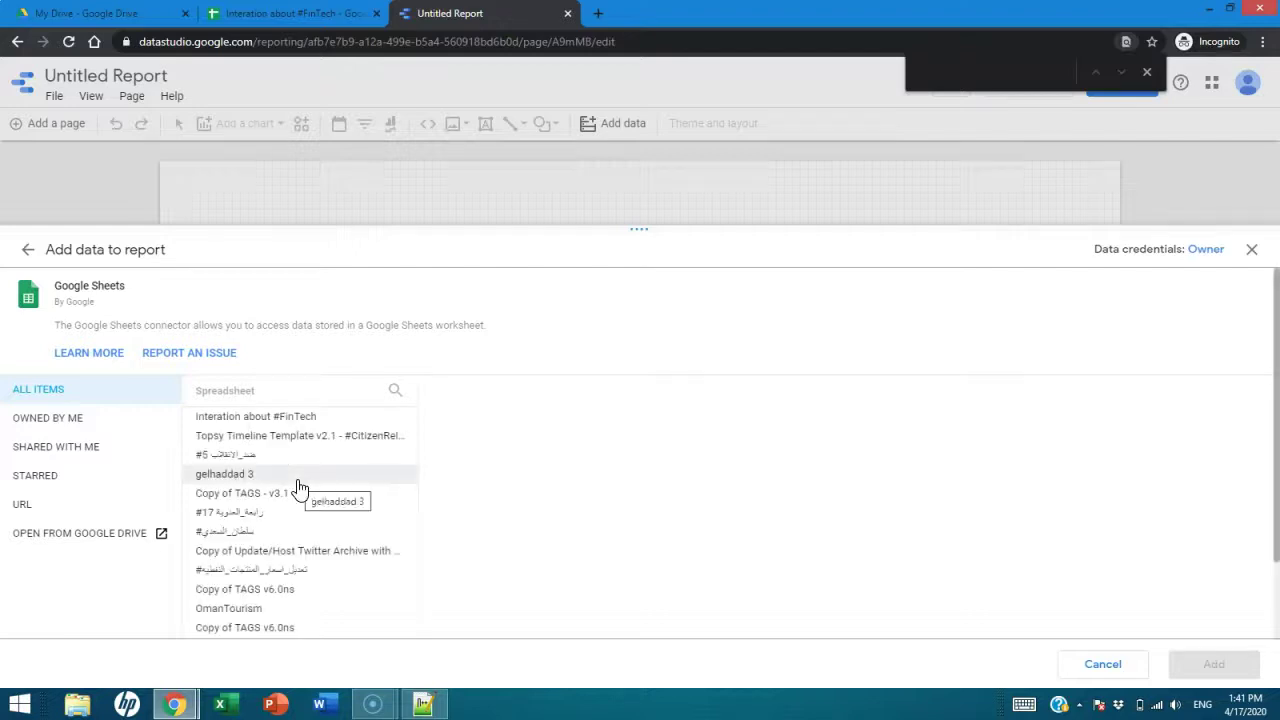
pyautogui.click(250, 416)
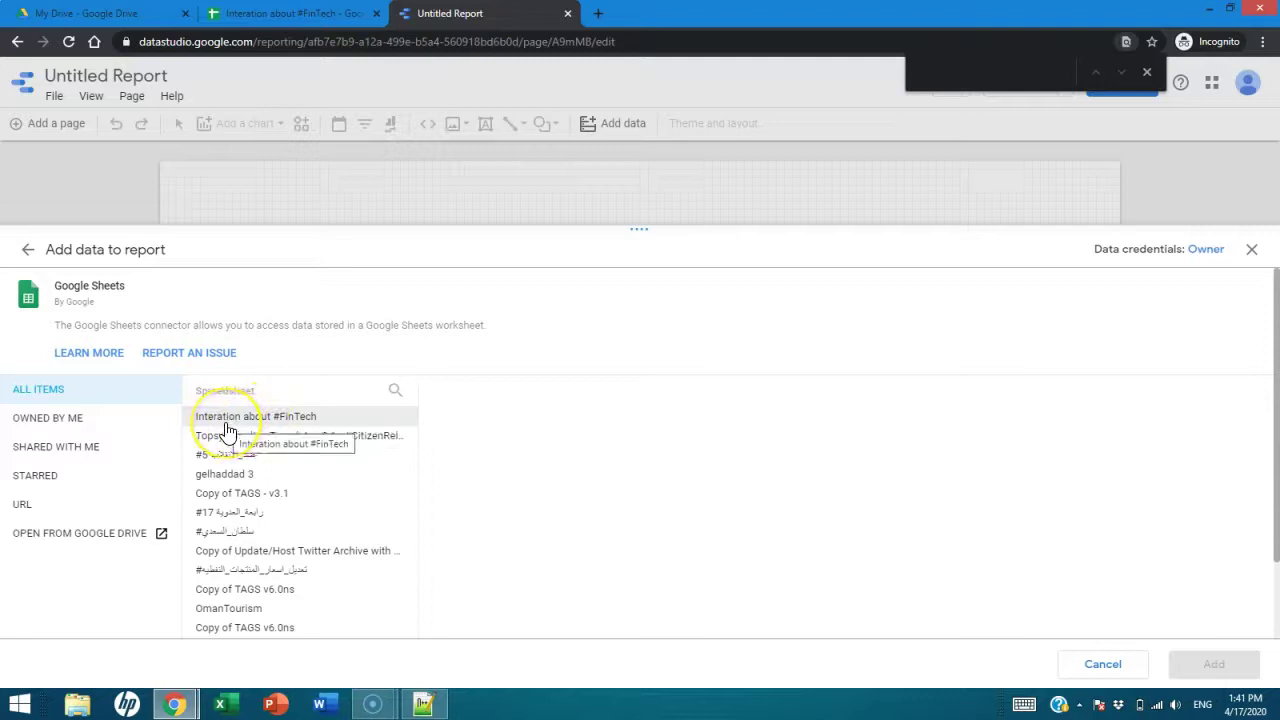
pyautogui.click(229, 420)
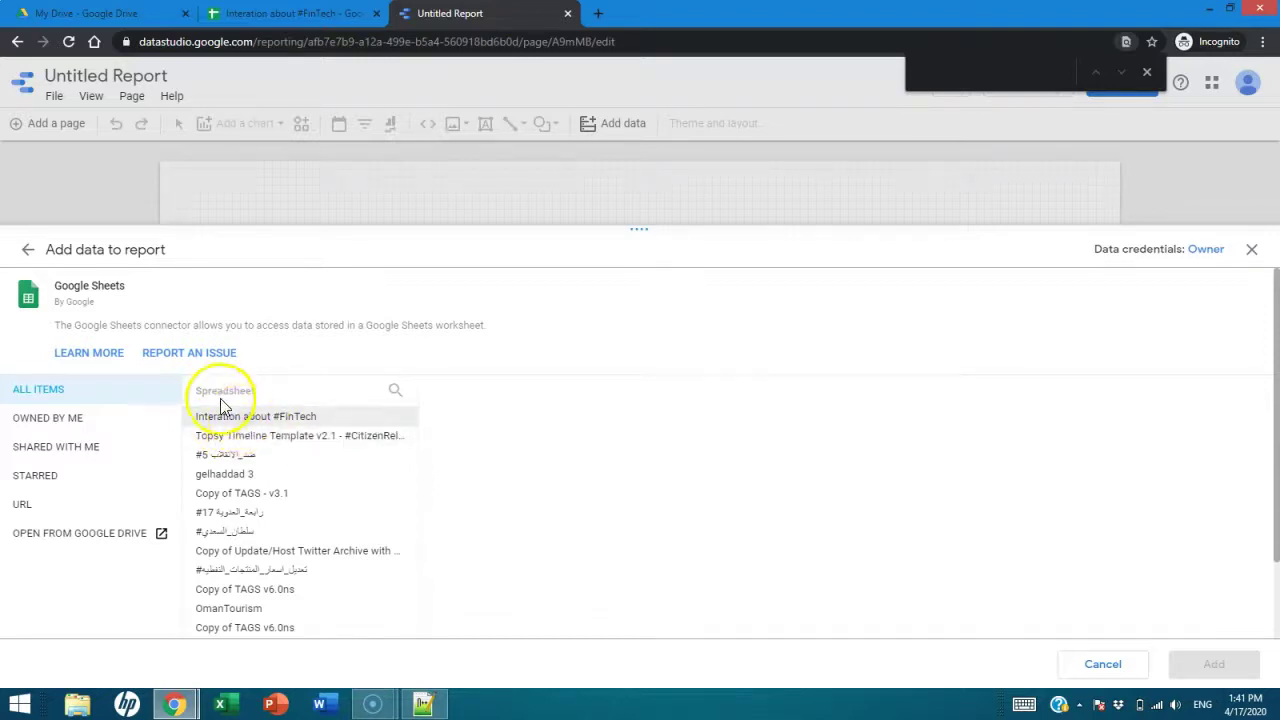
pyautogui.click(238, 422)
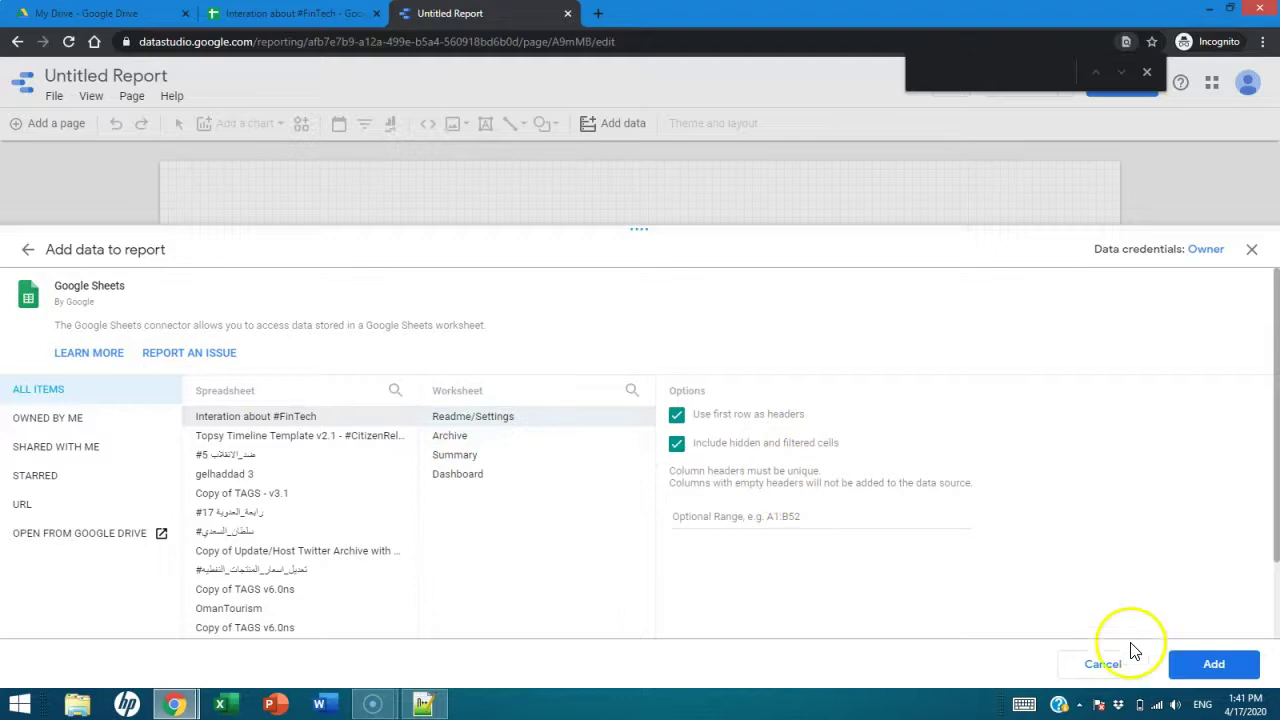
# - Add the spreadsheet's Readme/Settings worksheet to the report, keeping the first row as headers and hidden cells included
pyautogui.click(1217, 670)
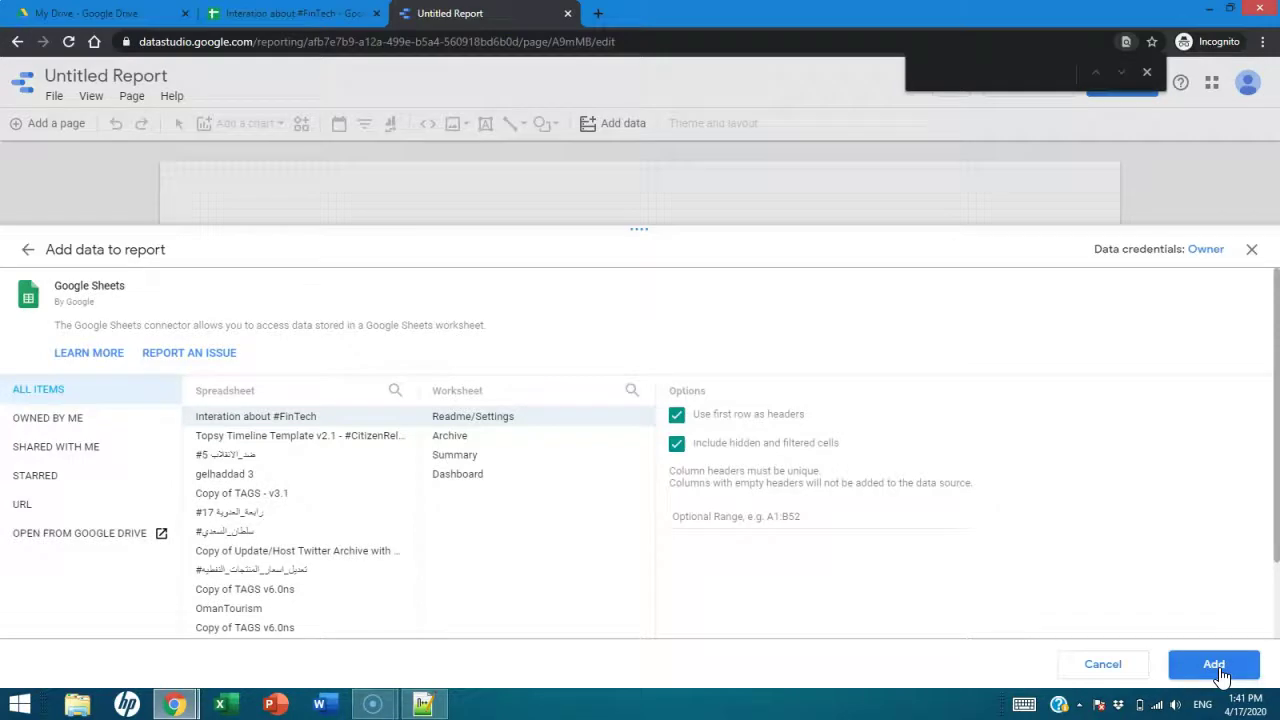
pyautogui.click(1217, 668)
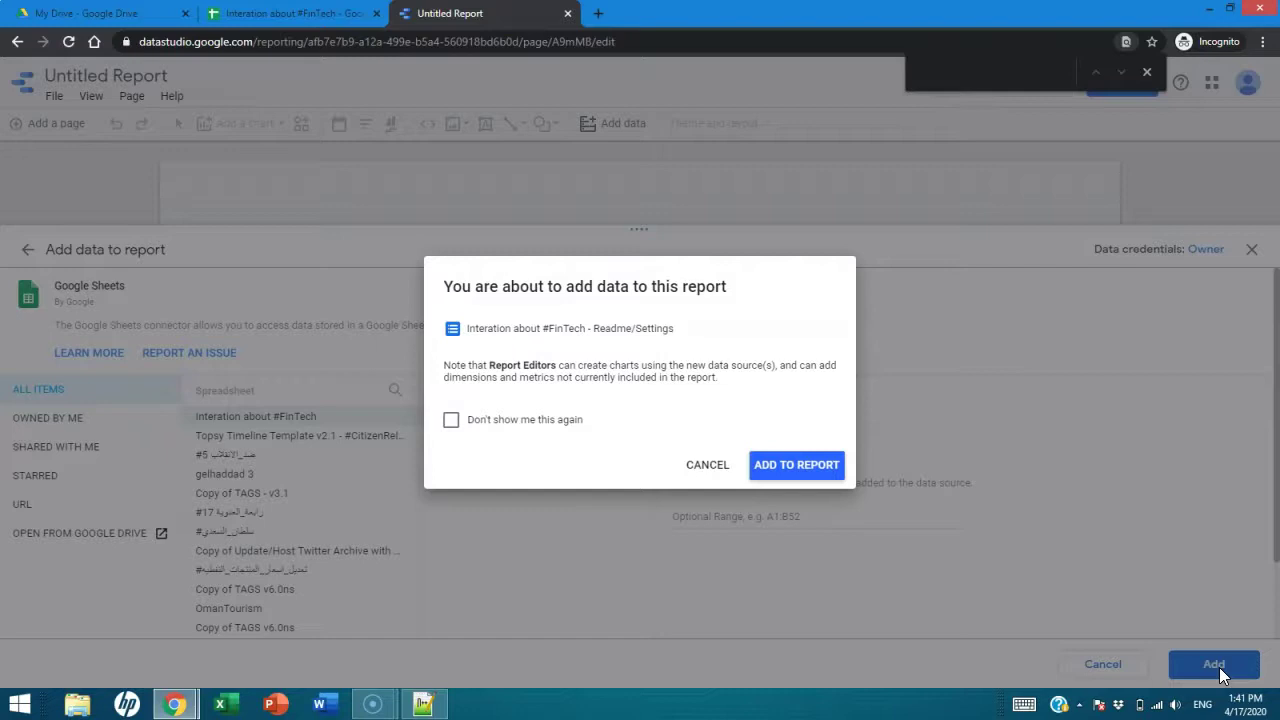
pyautogui.click(797, 466)
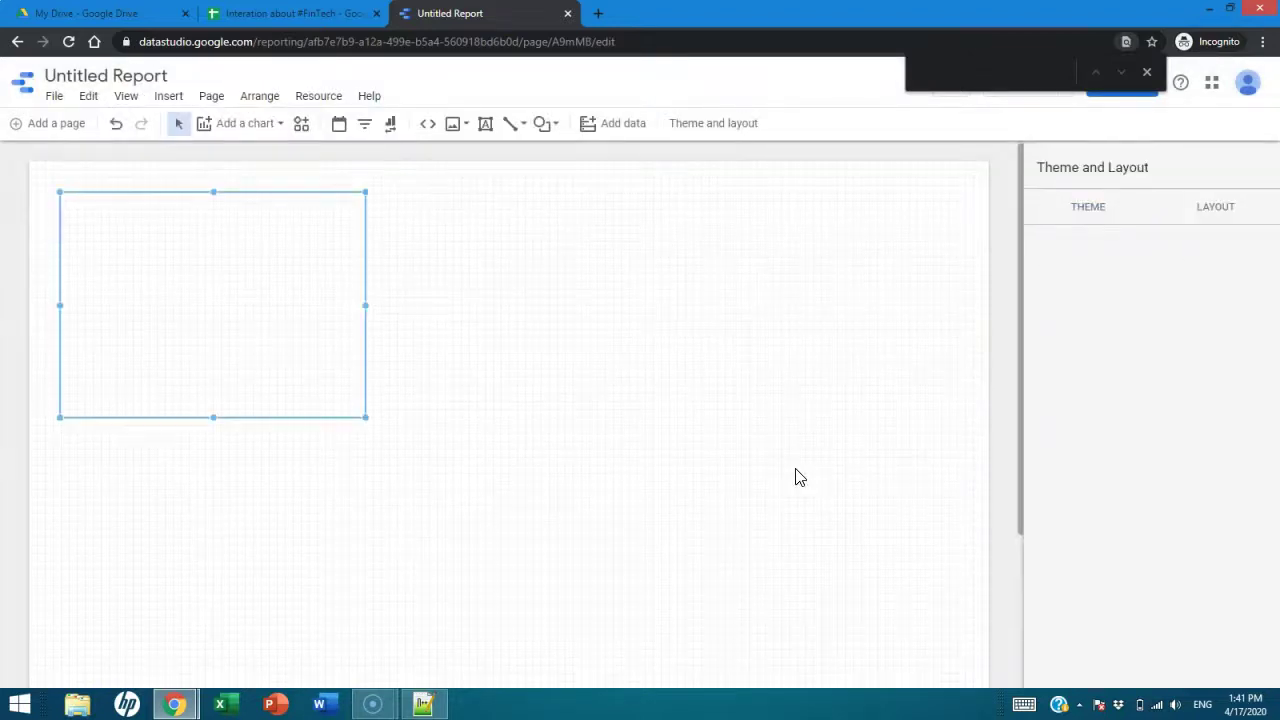
# - Move the default table lower on the report page to free space above it
pyautogui.click(878, 427)
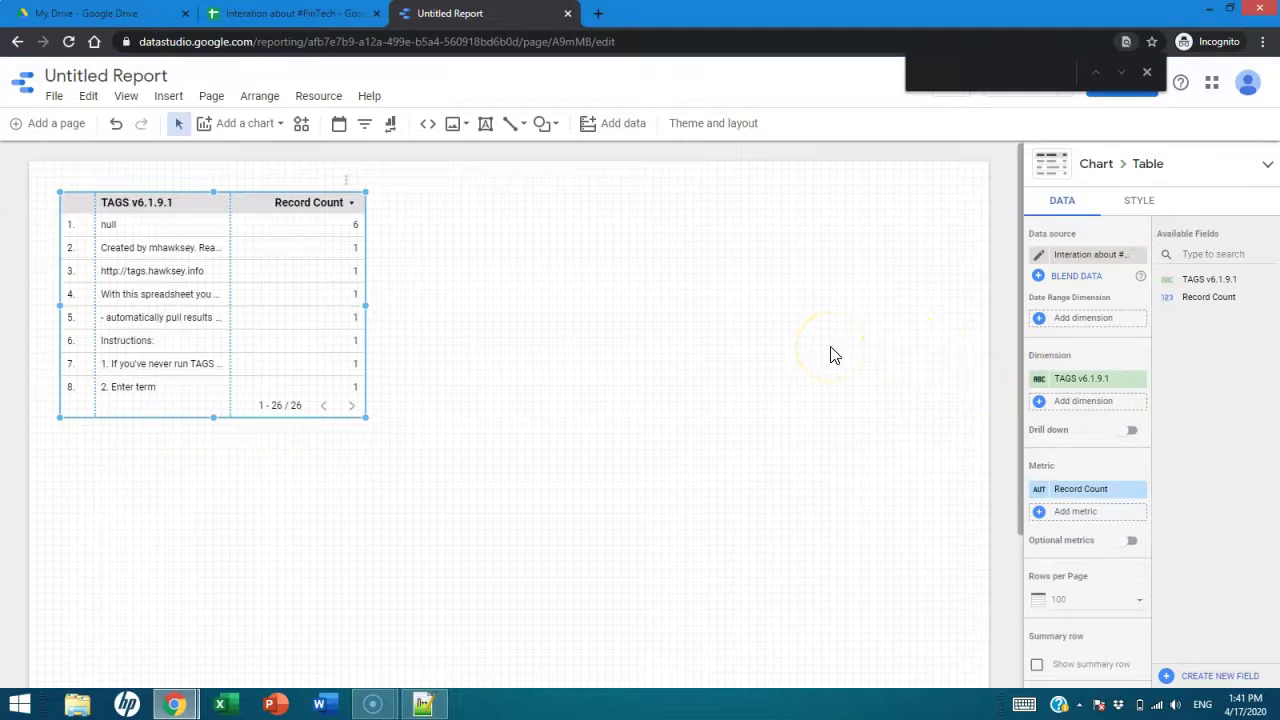
pyautogui.moveTo(177, 201); pyautogui.dragTo(184, 318)
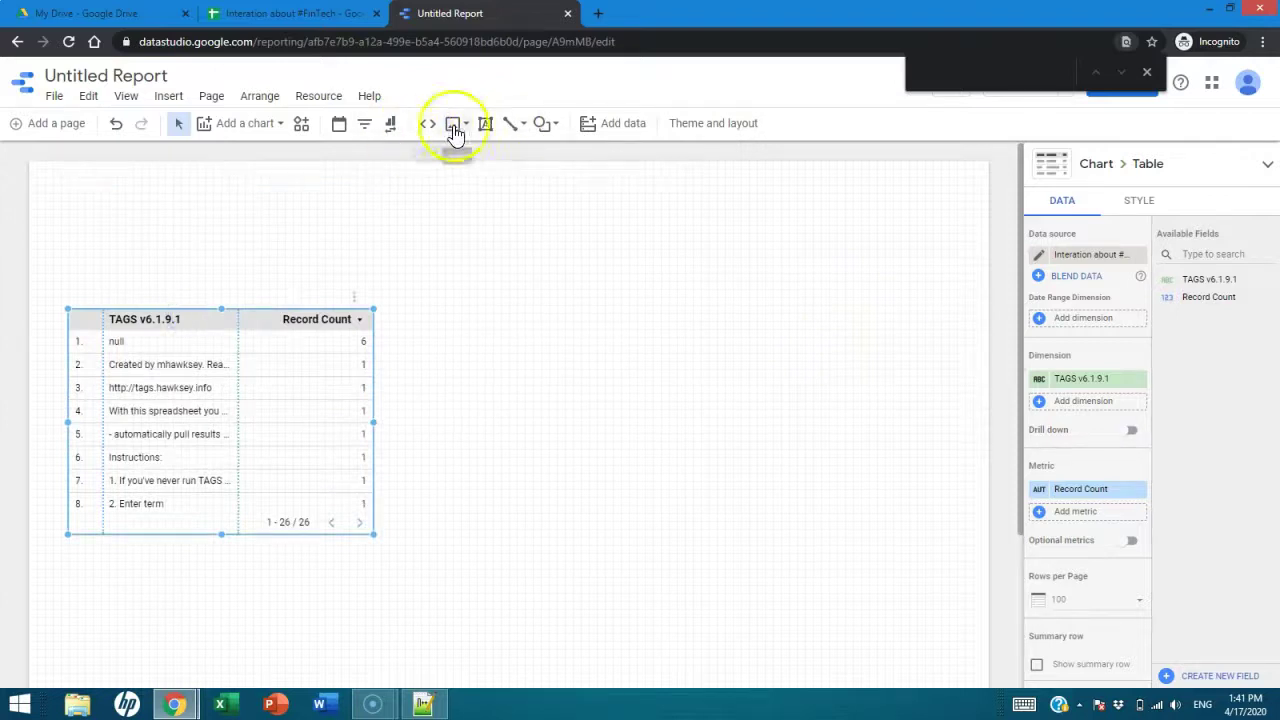
pyautogui.click(276, 128)
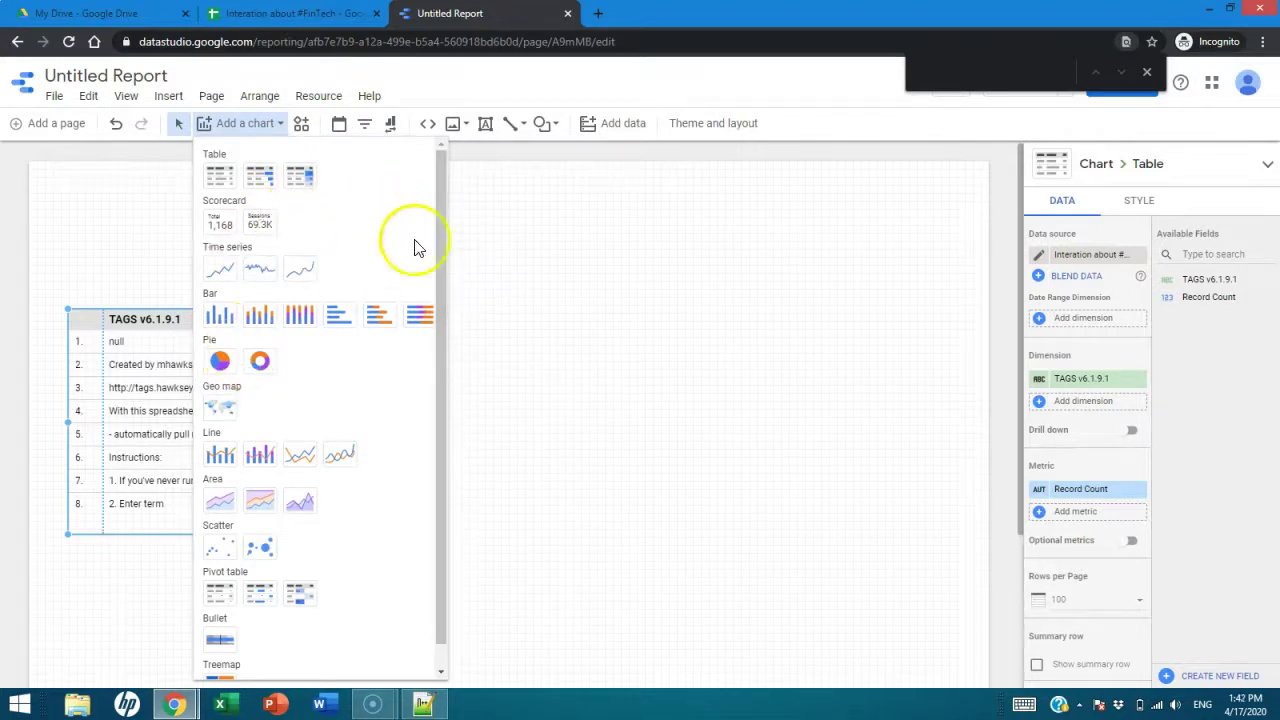
pyautogui.moveTo(438, 267); pyautogui.dragTo(434, 390)
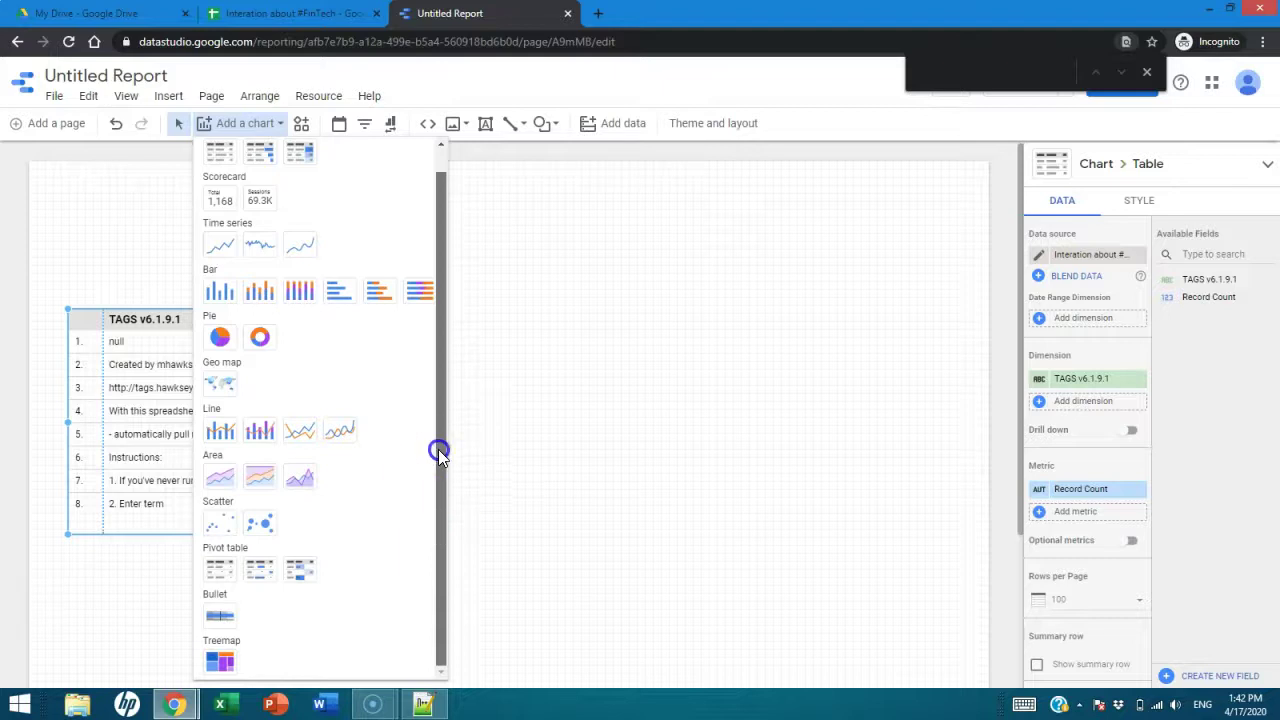
pyautogui.moveTo(438, 231); pyautogui.dragTo(437, 63)
pyautogui.click(500, 157)
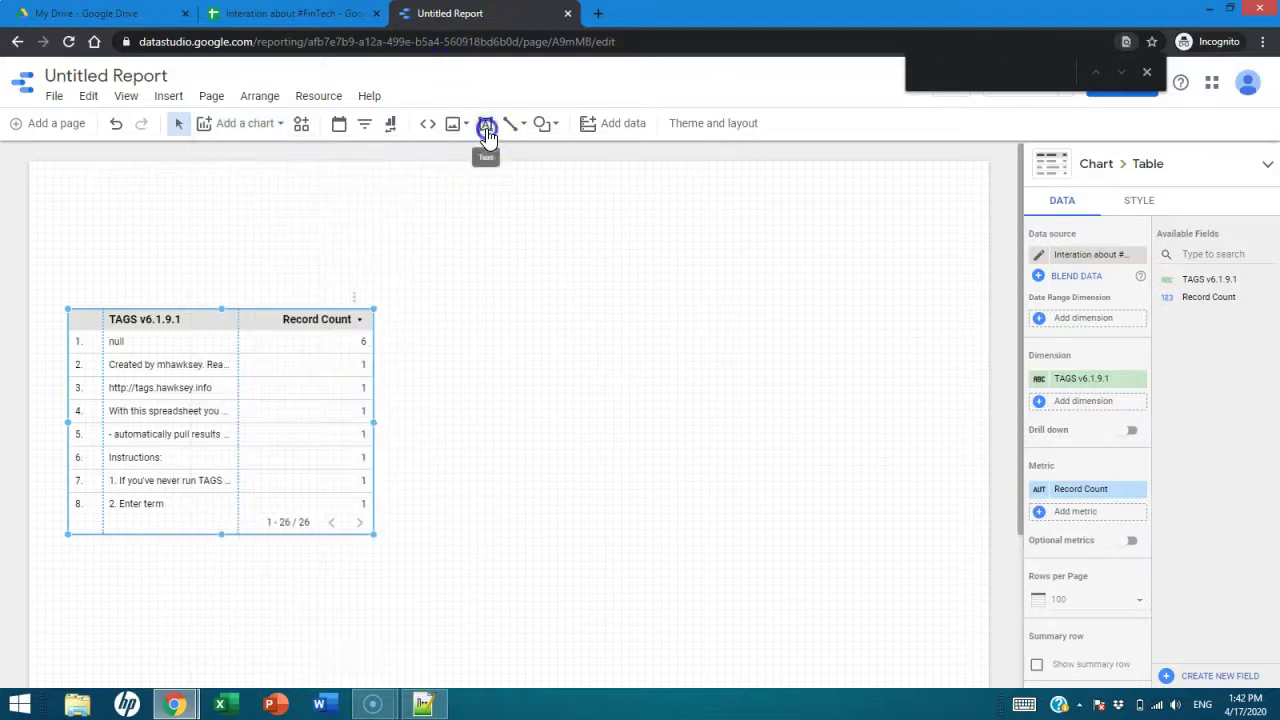
# - Draw a wide text box above the table, near the page's upper edge
pyautogui.click(485, 123)
pyautogui.moveTo(156, 179); pyautogui.dragTo(781, 244)
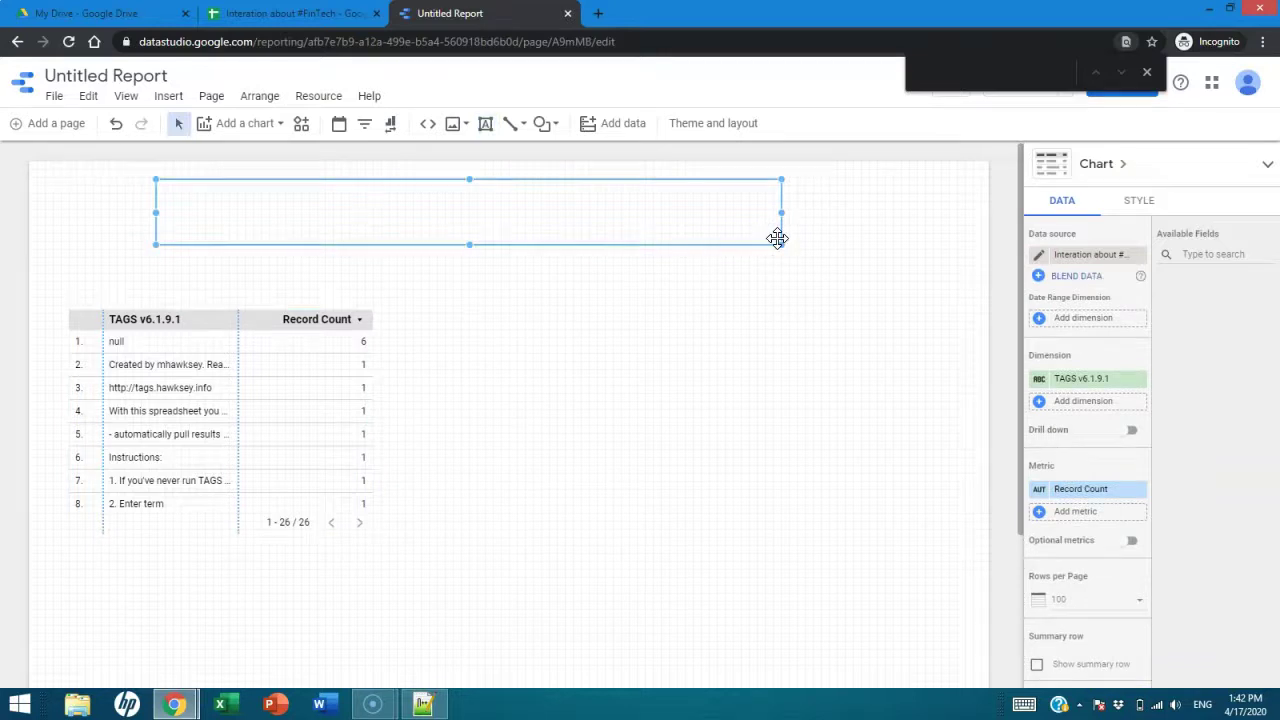
pyautogui.write("'thg")
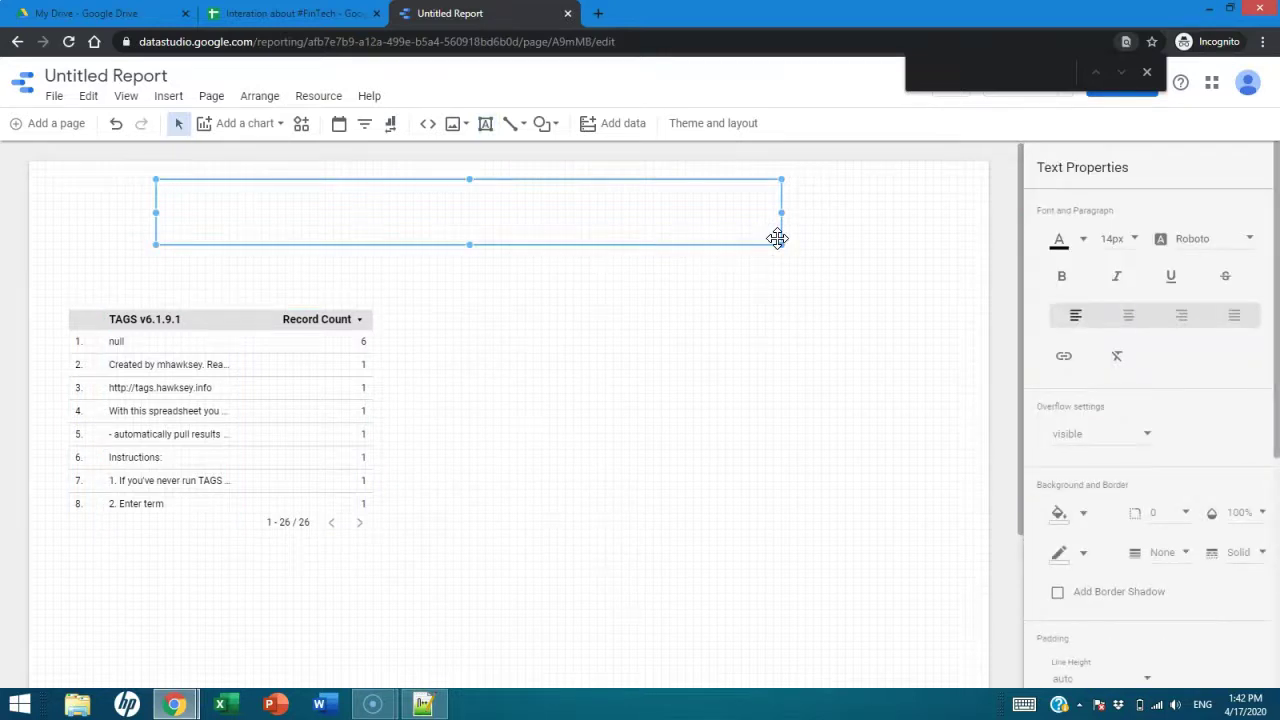
# - Set the text box's font size to 30px
pyautogui.click(1135, 240)
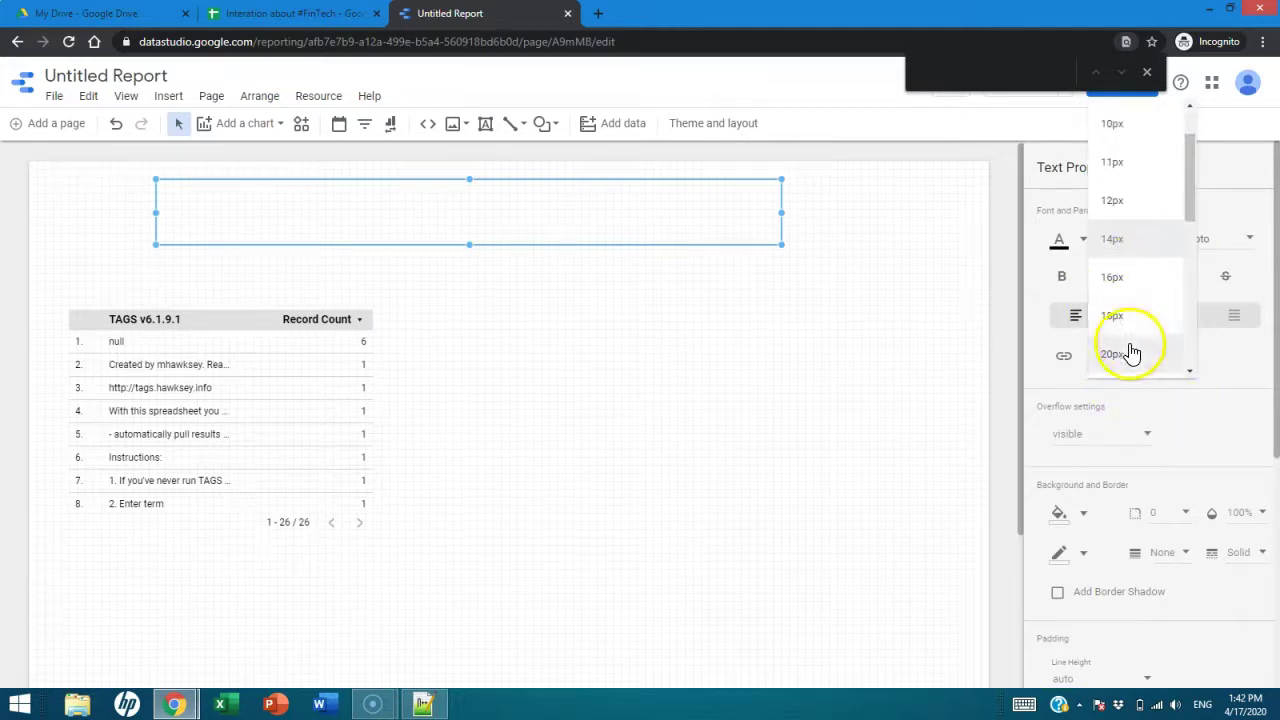
pyautogui.click(1129, 354)
pyautogui.click(277, 218)
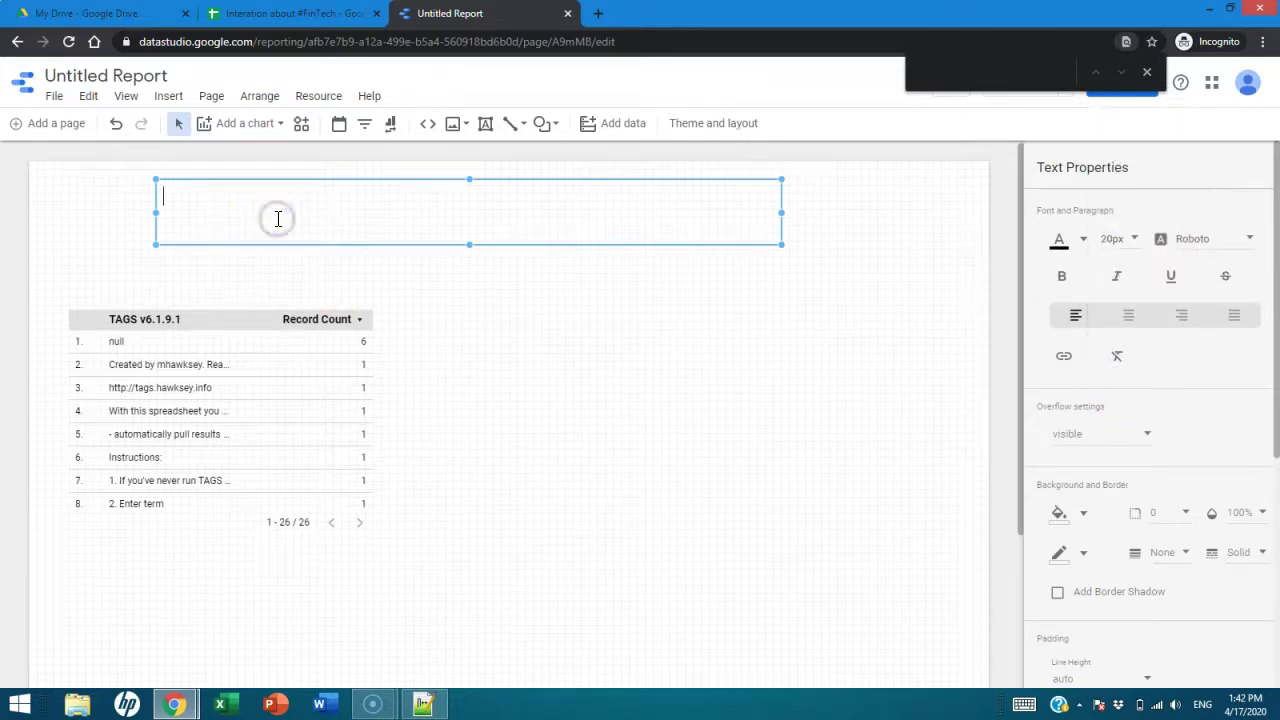
pyautogui.click(1135, 236)
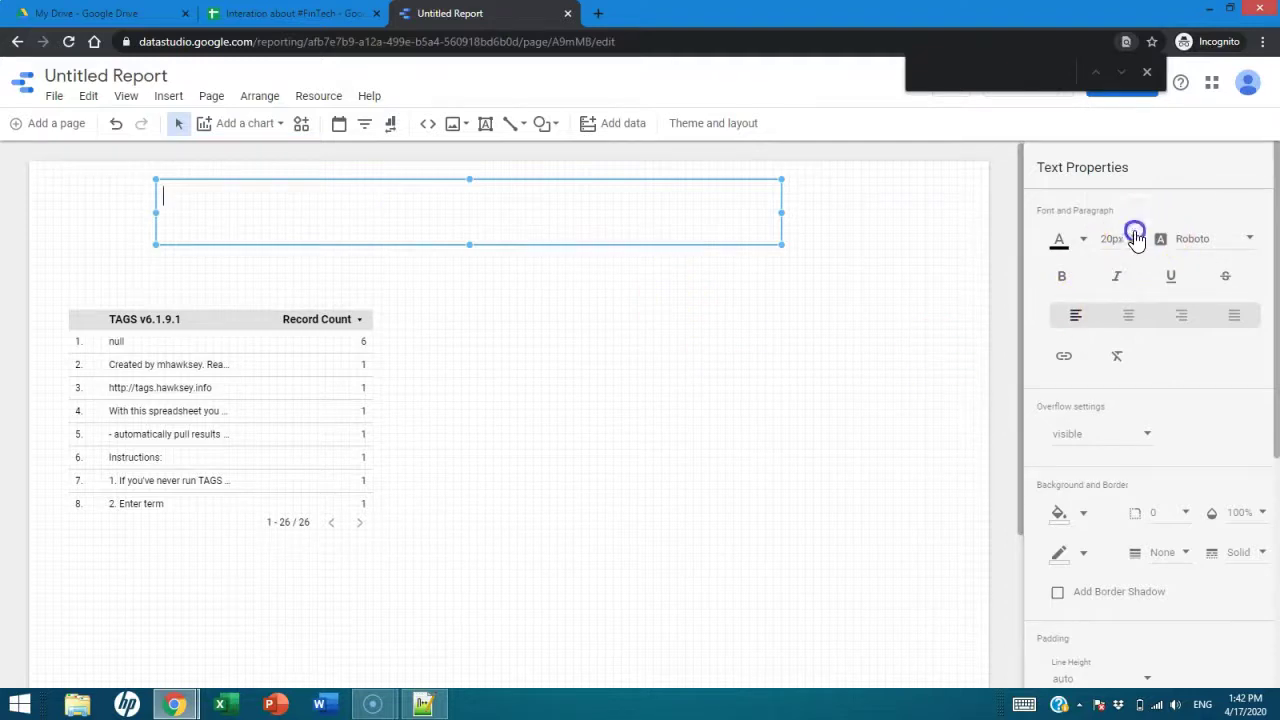
pyautogui.click(1121, 355)
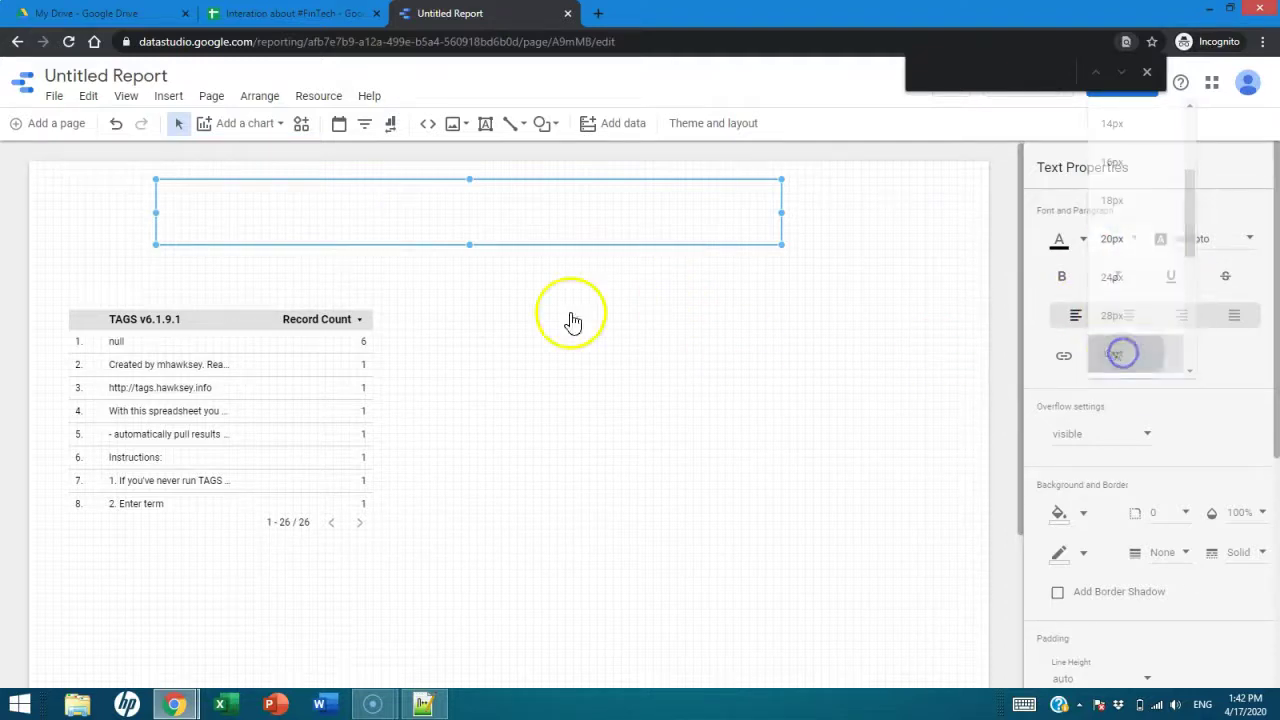
# - Enter "This is my first dashboard" in the text box and center the text
pyautogui.click(178, 214)
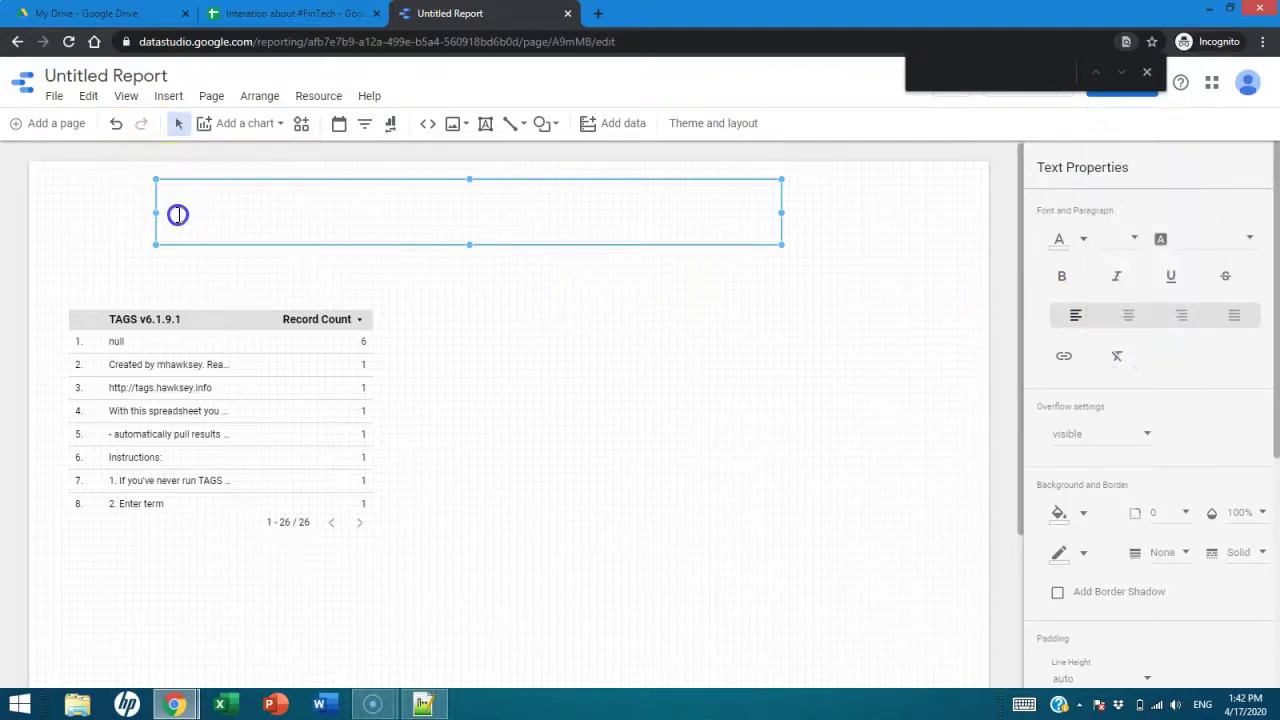
pyautogui.write('Thisw ')
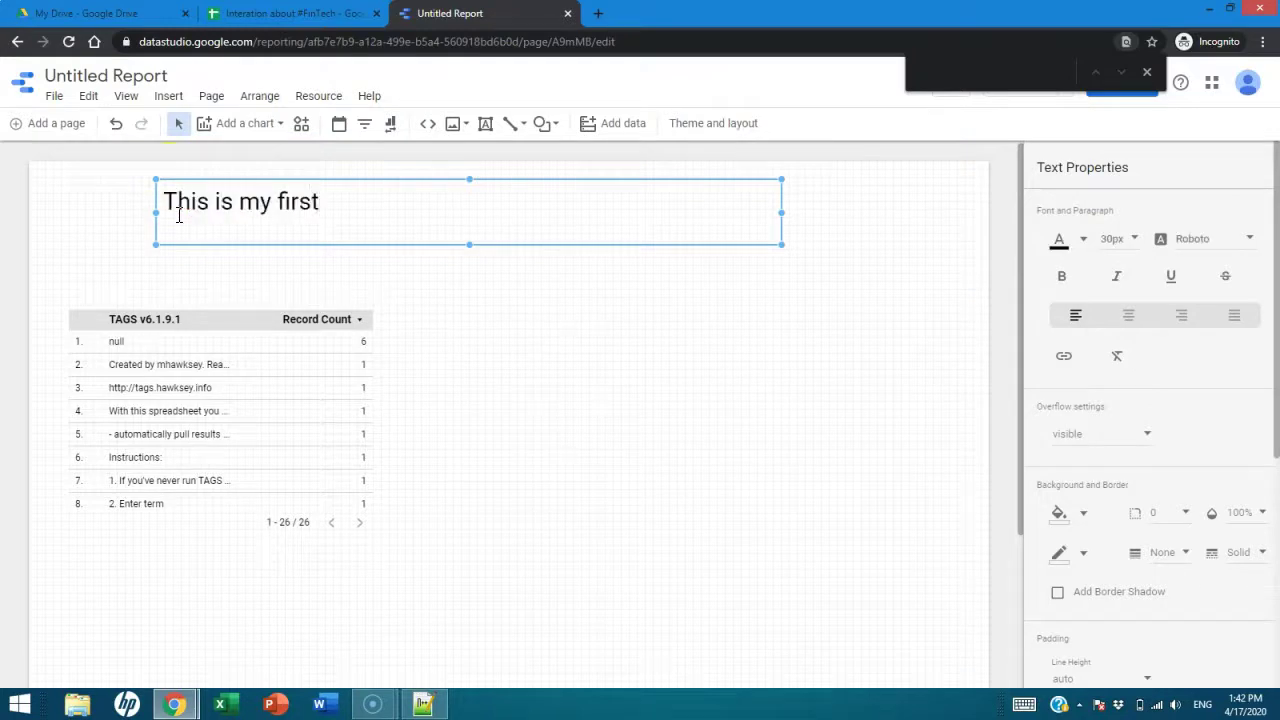
pyautogui.write('od')
pyautogui.press('BackSpace')
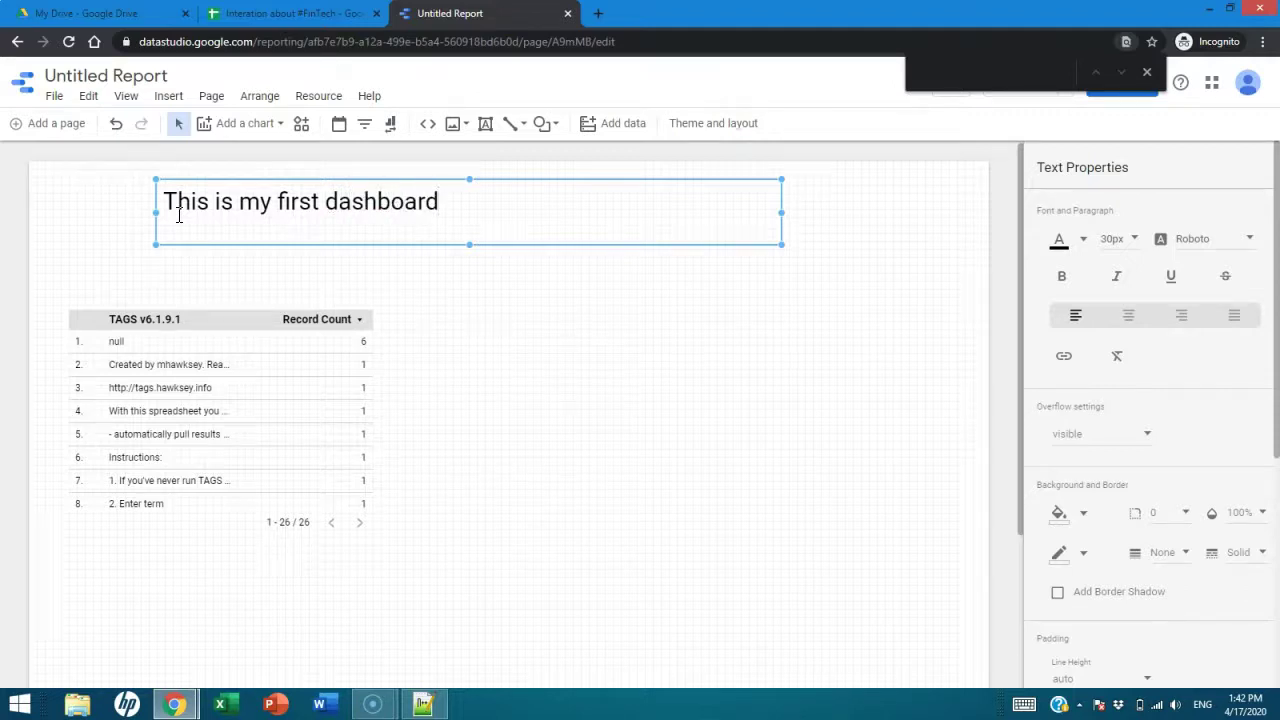
pyautogui.tripleClick(195, 220)
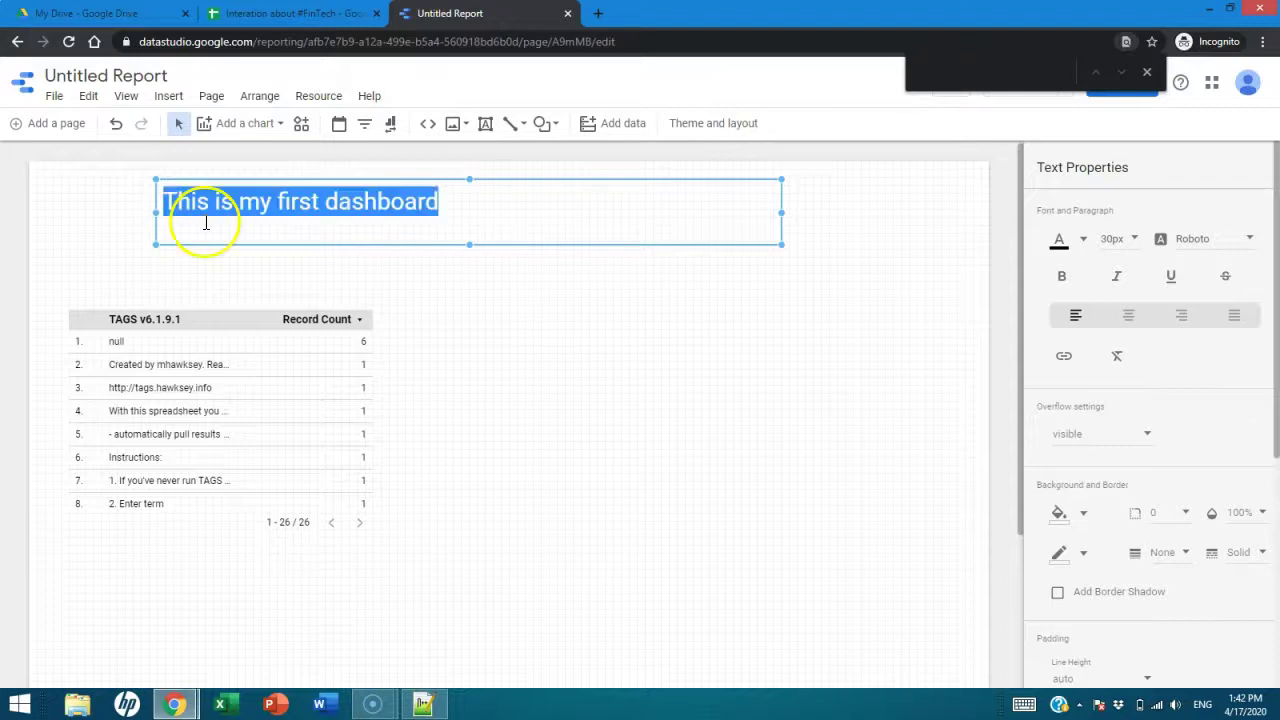
pyautogui.click(1126, 320)
pyautogui.click(529, 303)
# - Delete the table and place a donut chart on the page below the title
pyautogui.click(236, 379)
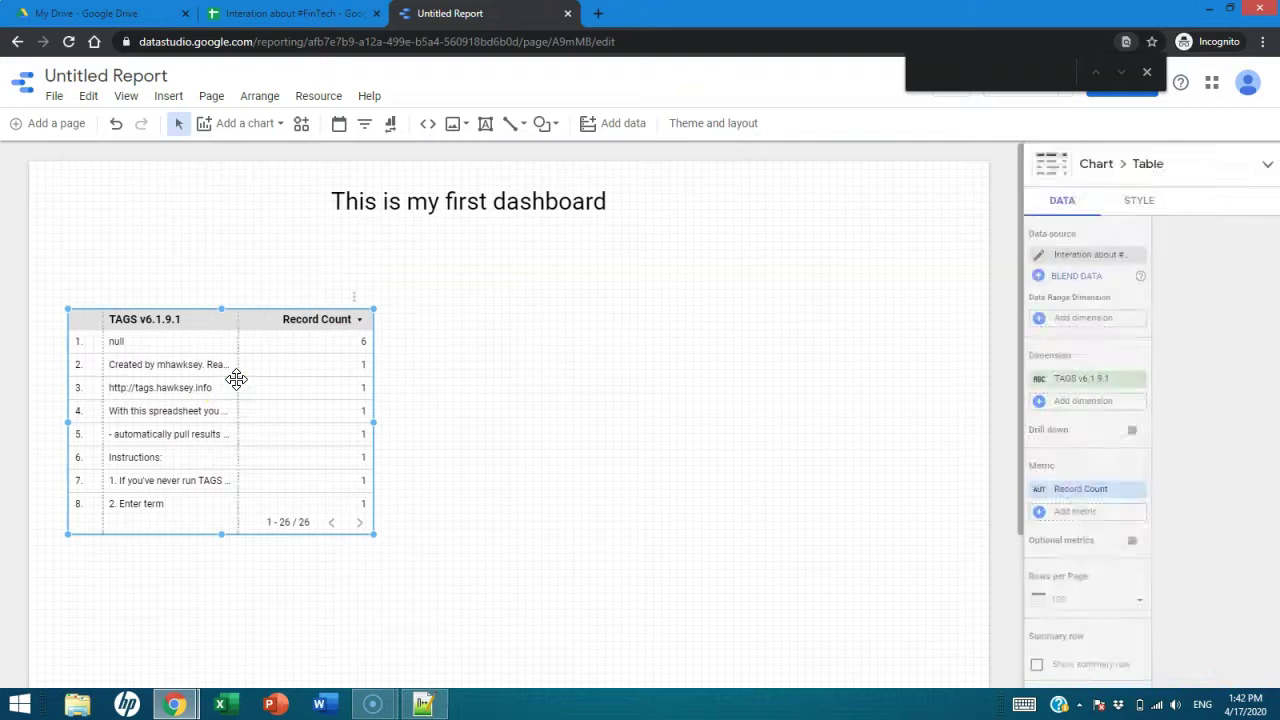
pyautogui.press('Delete')
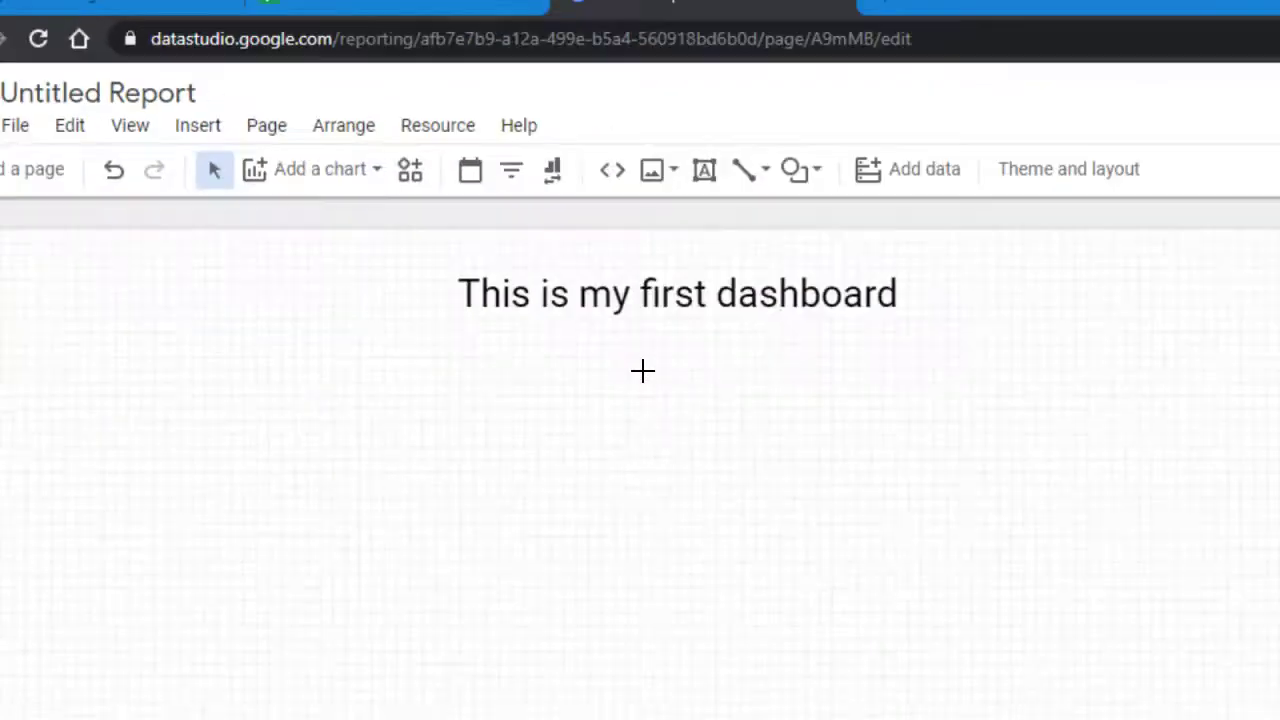
pyautogui.click(276, 128)
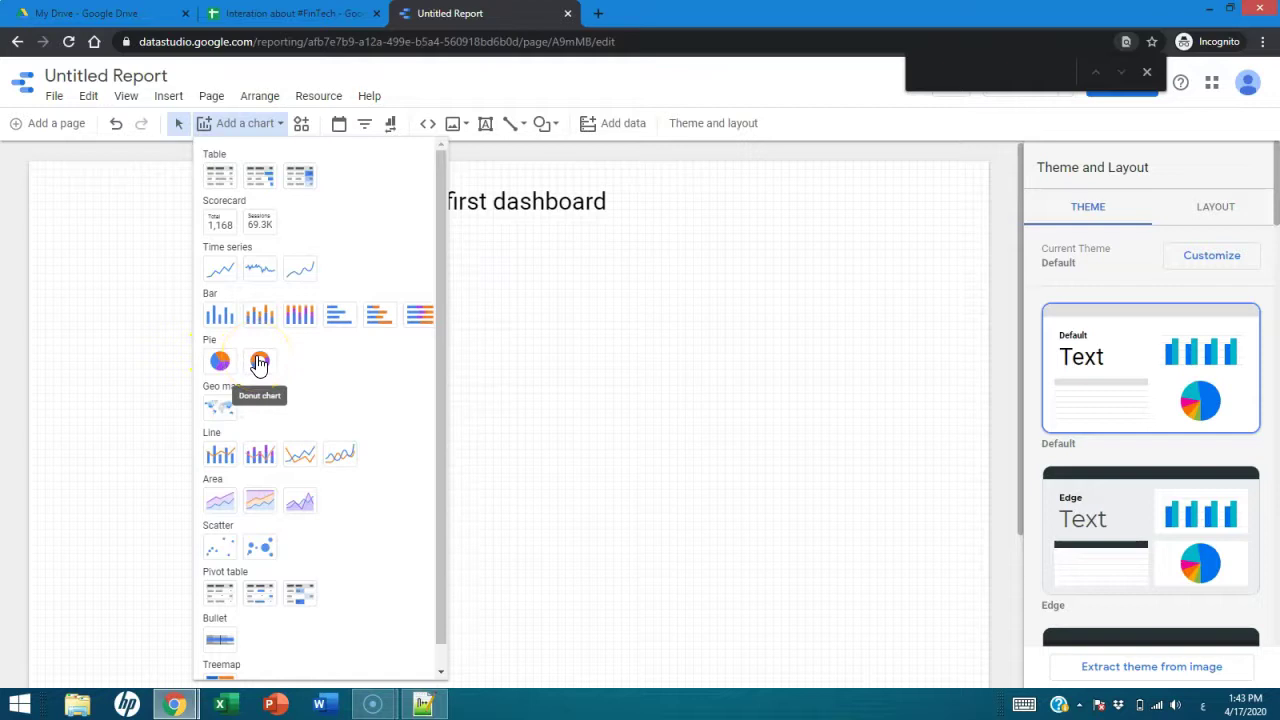
pyautogui.click(259, 362)
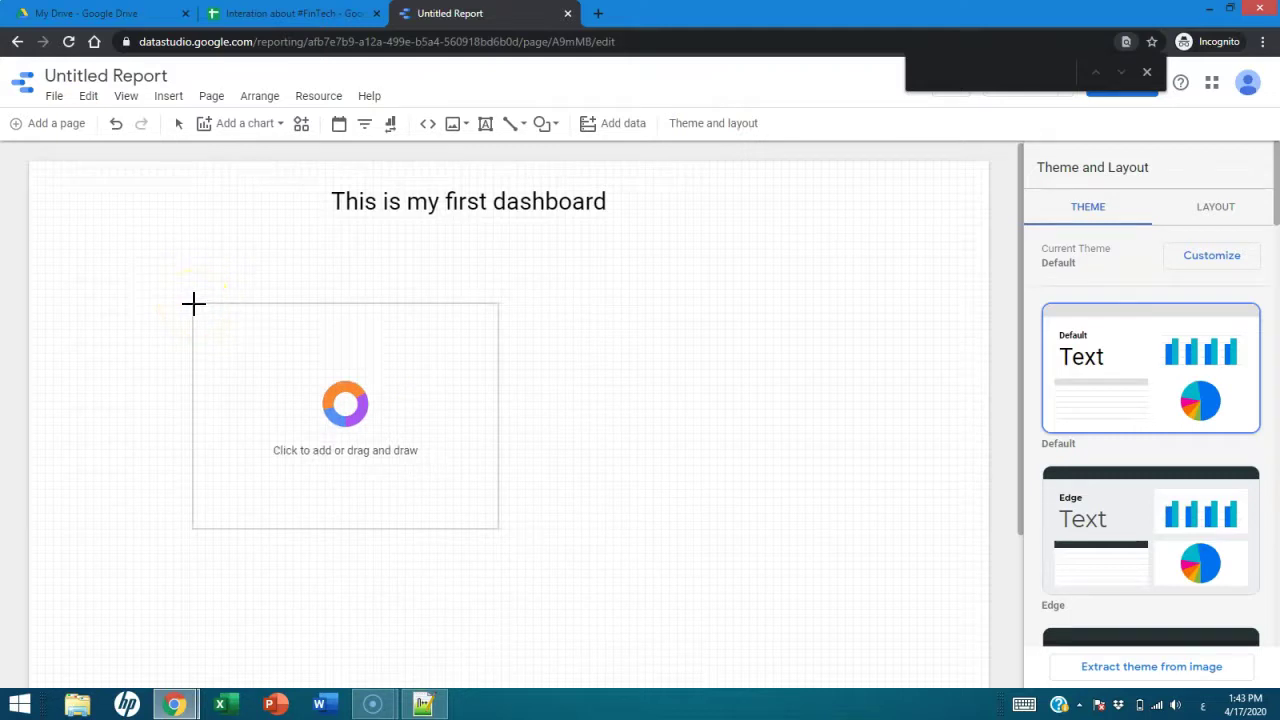
pyautogui.click(193, 303)
pyautogui.click(263, 340)
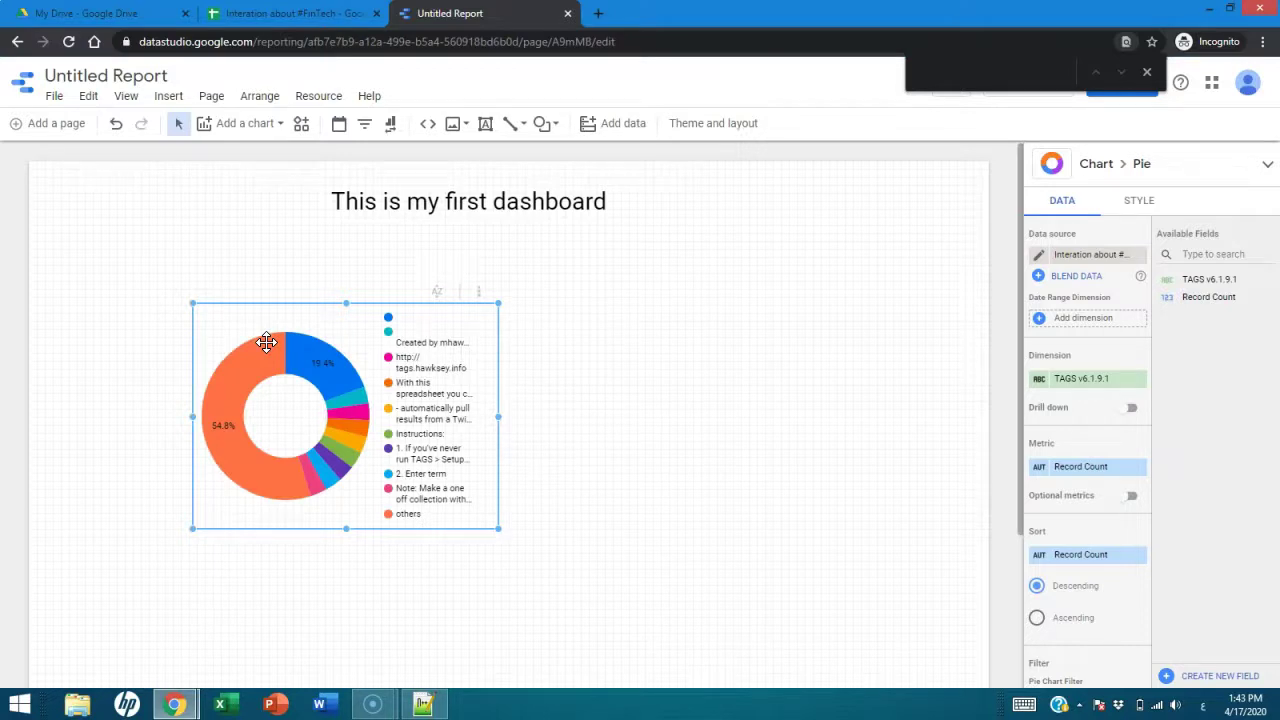
# - Compare the donut chart's available fields with the columns in the spreadsheet's Archive sheet
pyautogui.moveTo(1200, 298); pyautogui.dragTo(1088, 478)
pyautogui.moveTo(1210, 320); pyautogui.dragTo(1065, 482)
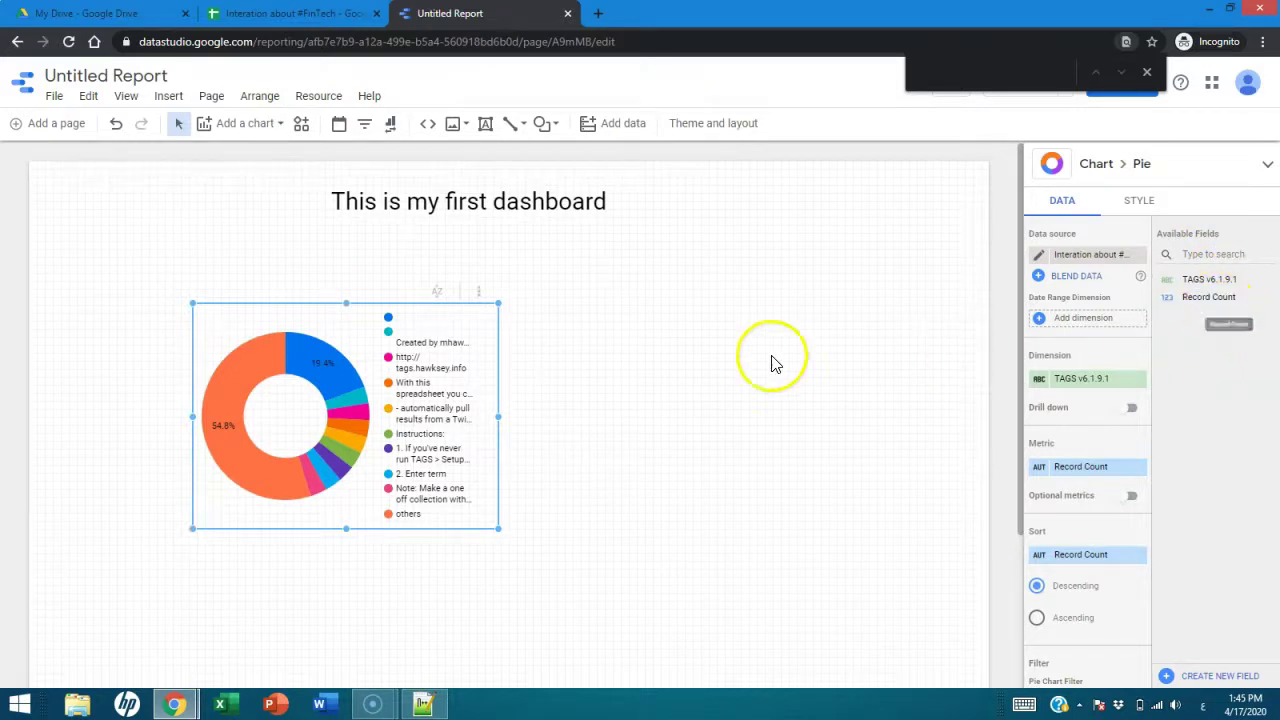
pyautogui.click(270, 14)
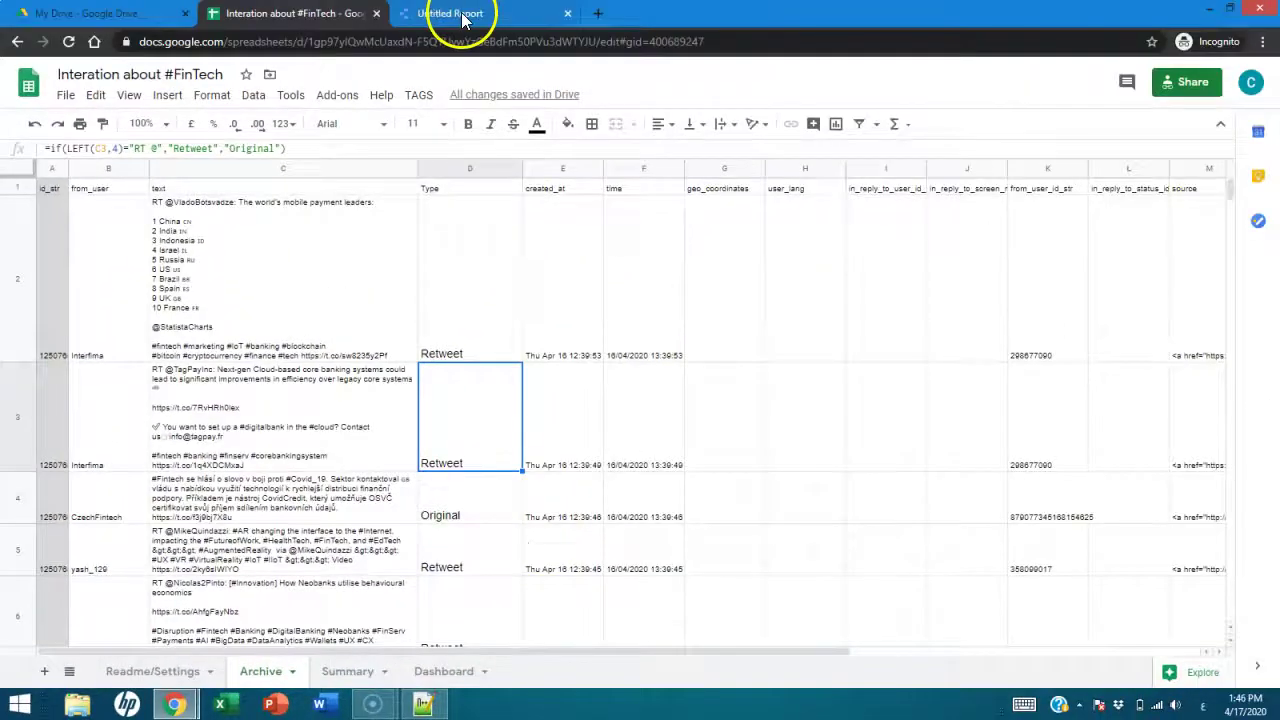
pyautogui.click(463, 16)
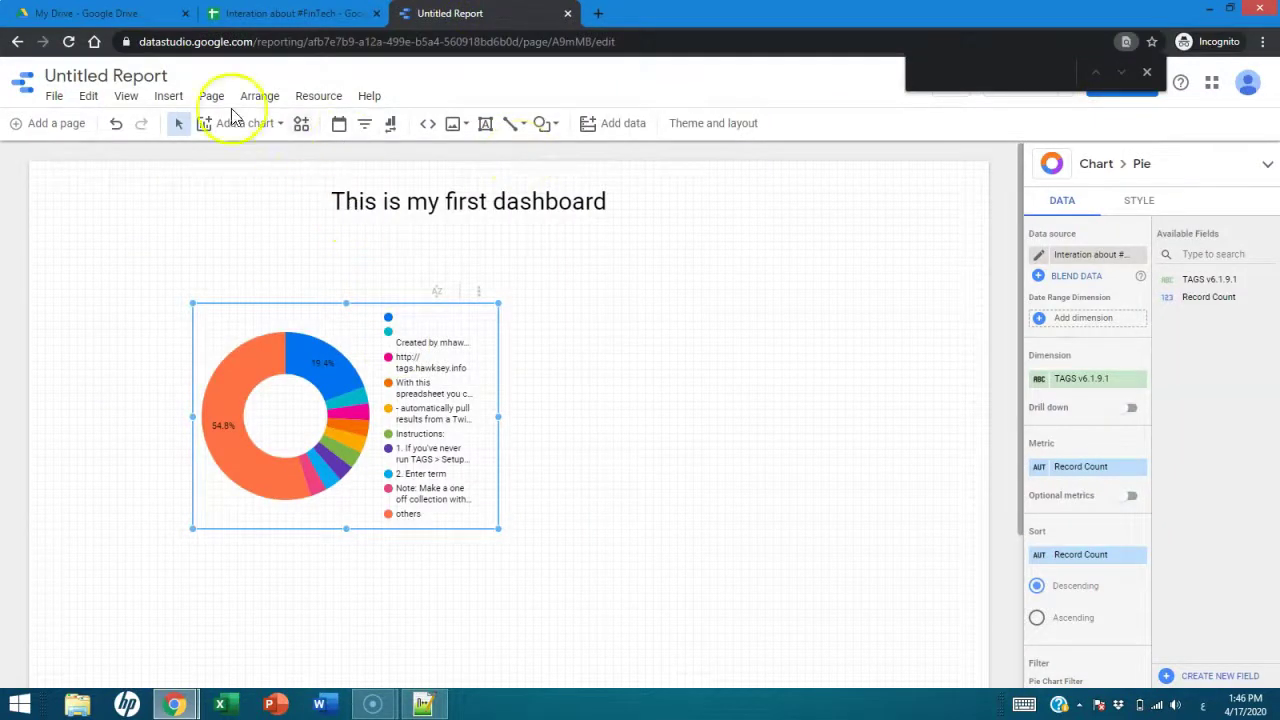
# - Open the donut chart's data source for editing and go to its connection settings
pyautogui.click(319, 97)
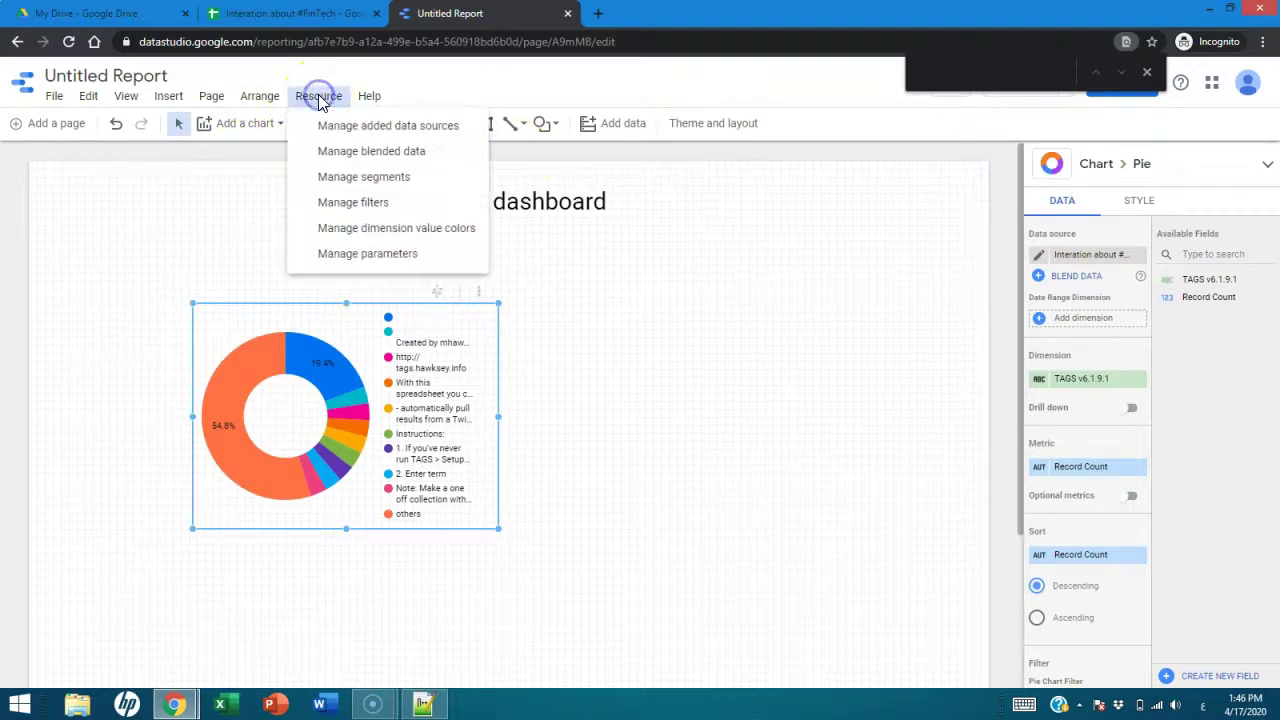
pyautogui.click(669, 297)
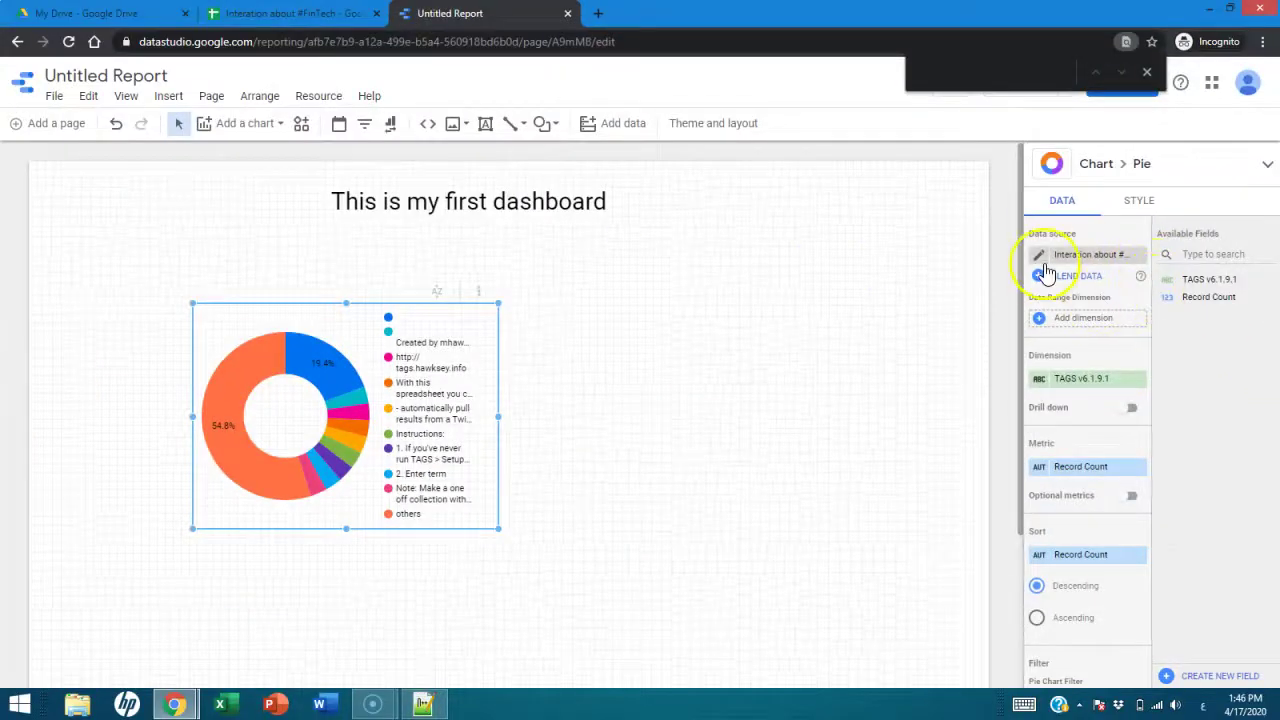
pyautogui.click(1040, 256)
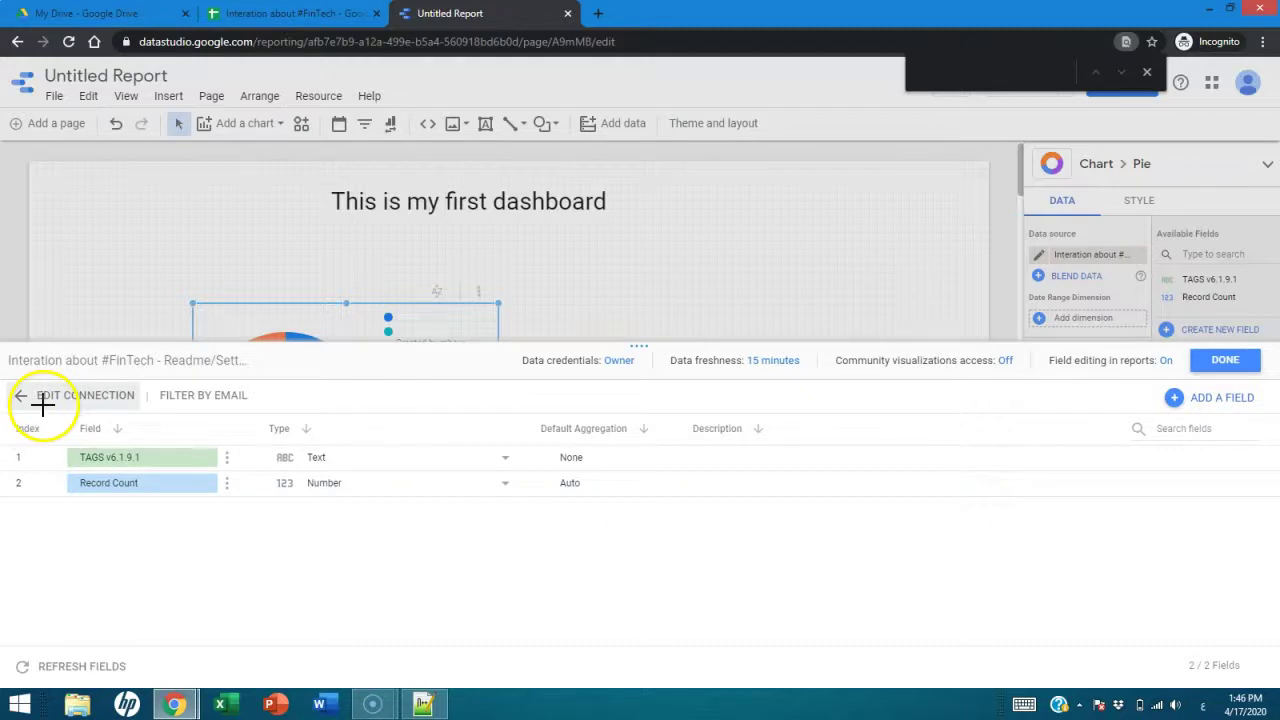
pyautogui.click(69, 416)
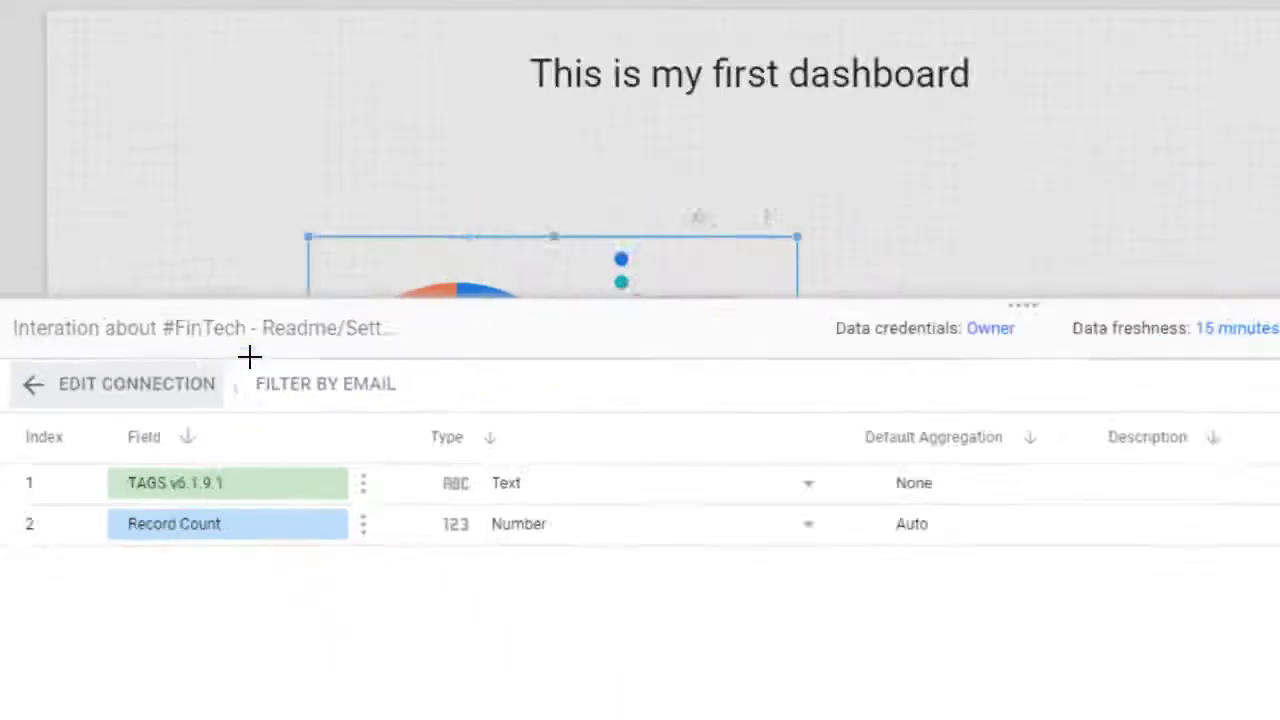
pyautogui.click(43, 405)
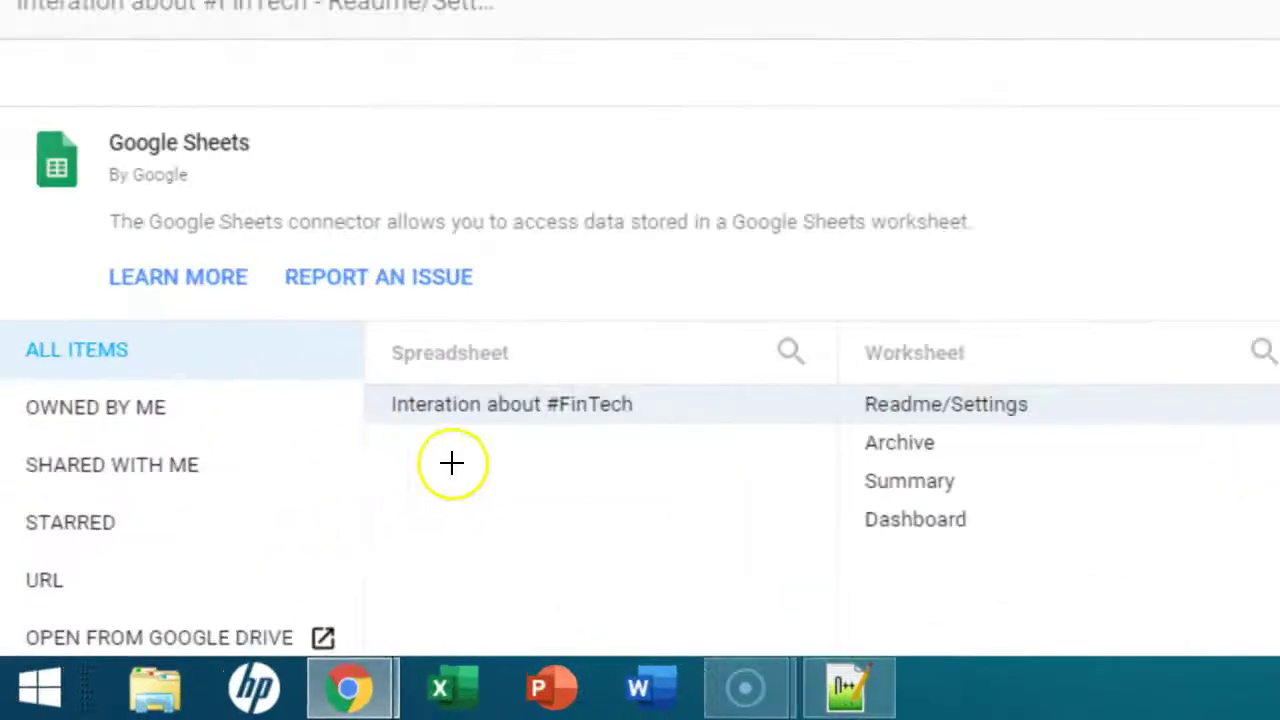
# - Select the Archive worksheet of the "Interation about #FinTech" spreadsheet and reconnect the data source
pyautogui.click(450, 414)
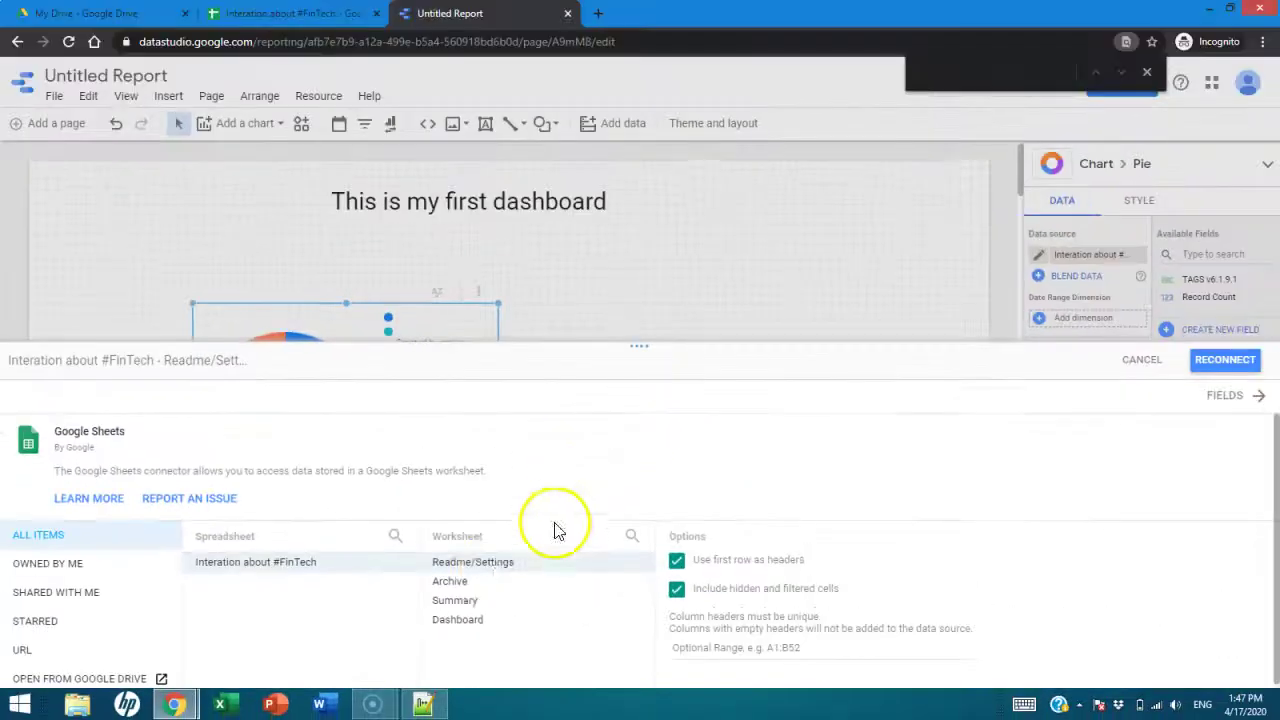
pyautogui.click(457, 590)
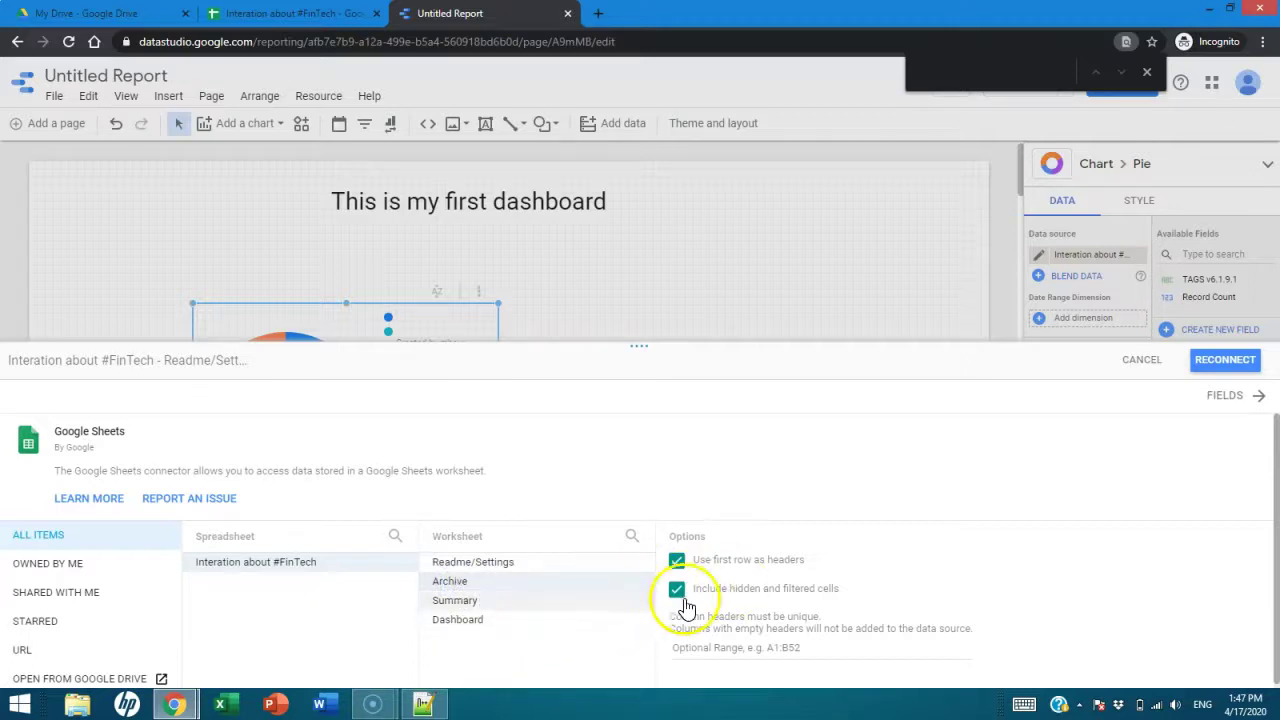
pyautogui.click(1238, 359)
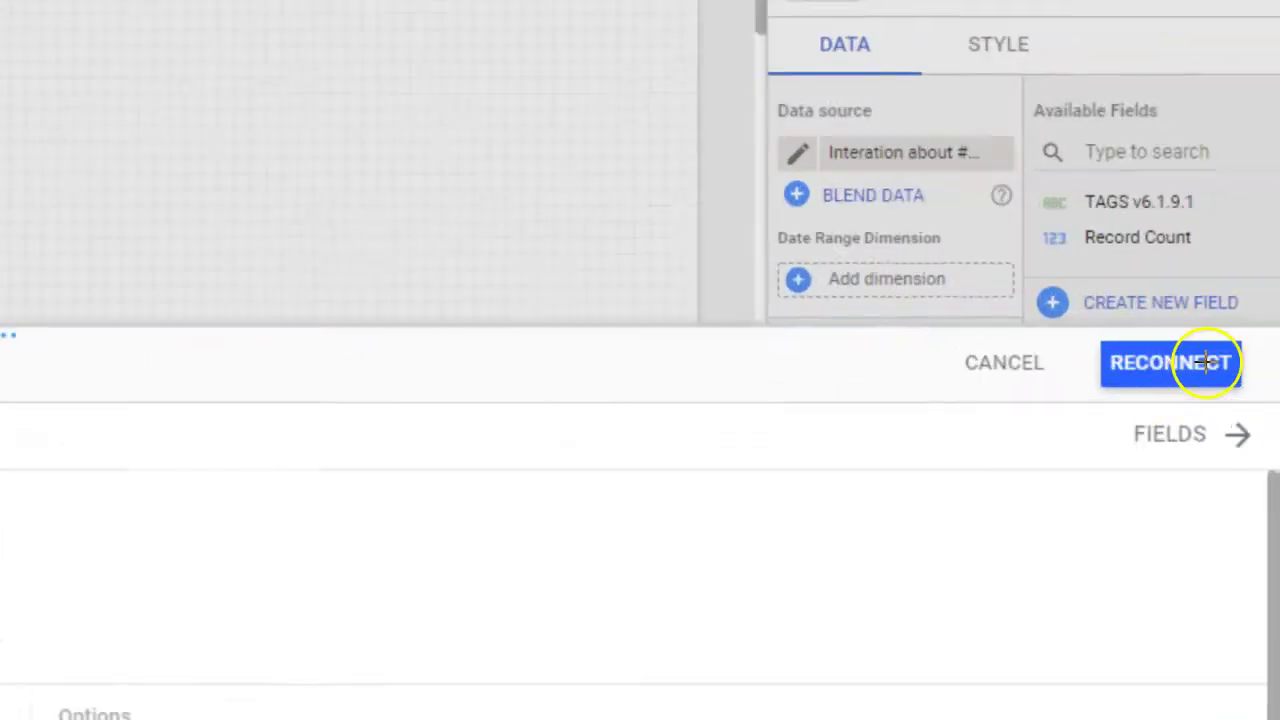
pyautogui.click(1160, 365)
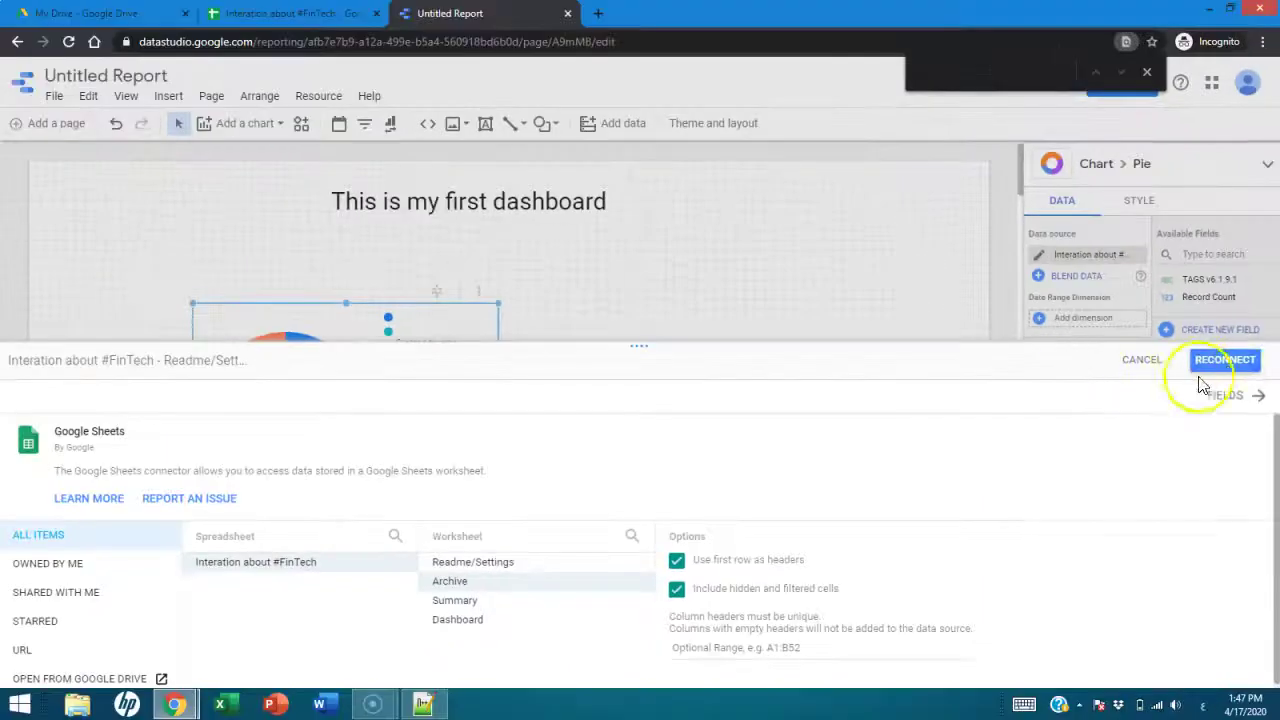
pyautogui.click(852, 430)
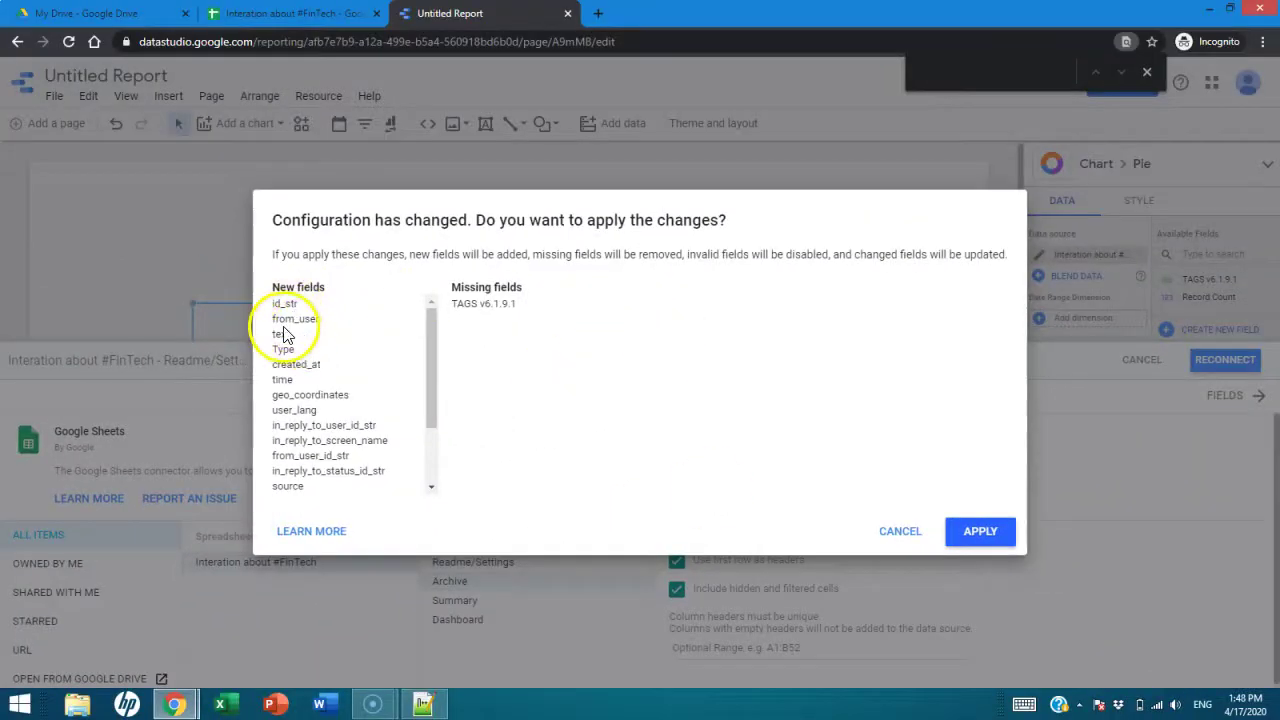
# - Review the list of new fields and apply the changed data source configuration
pyautogui.click(312, 346)
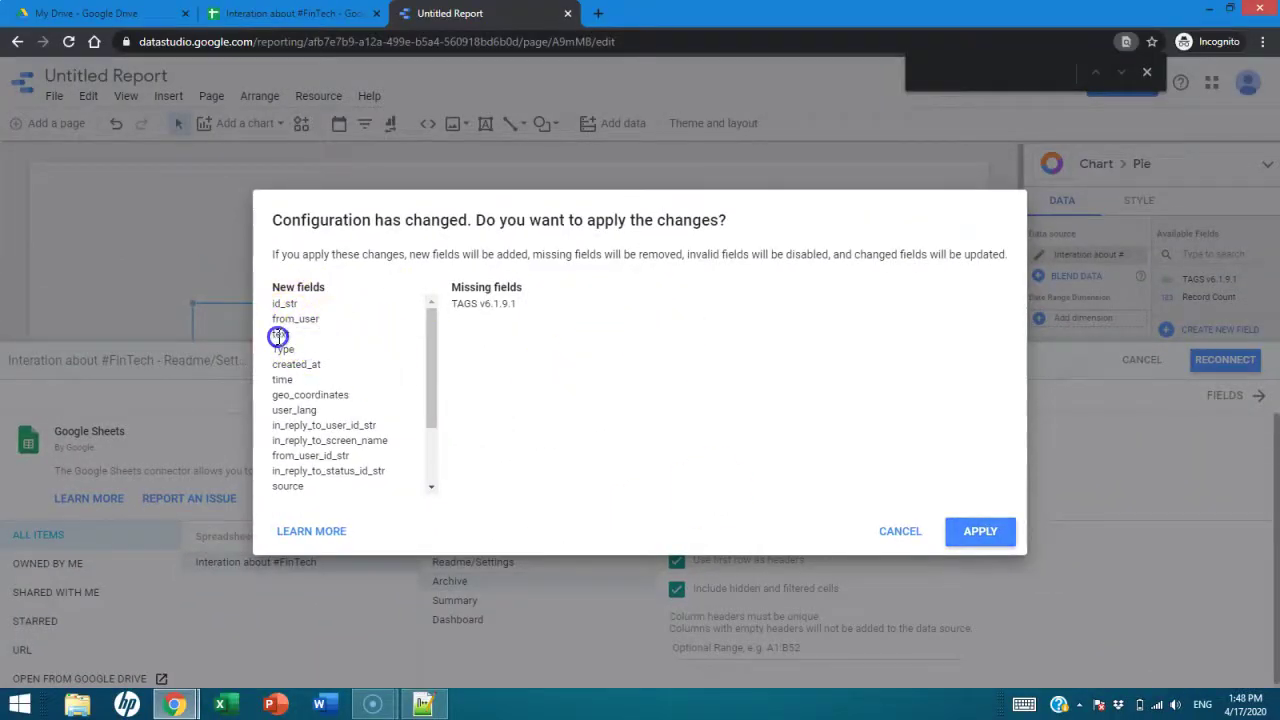
pyautogui.moveTo(430, 355); pyautogui.dragTo(425, 475)
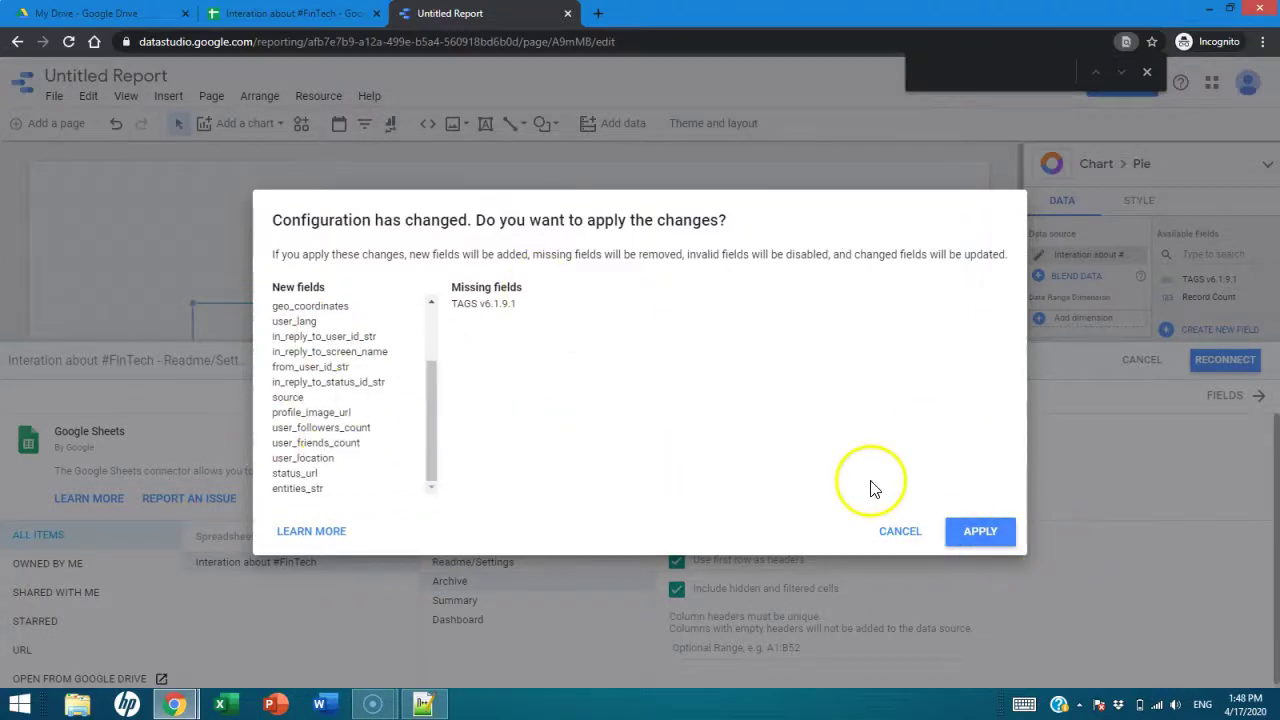
pyautogui.click(967, 533)
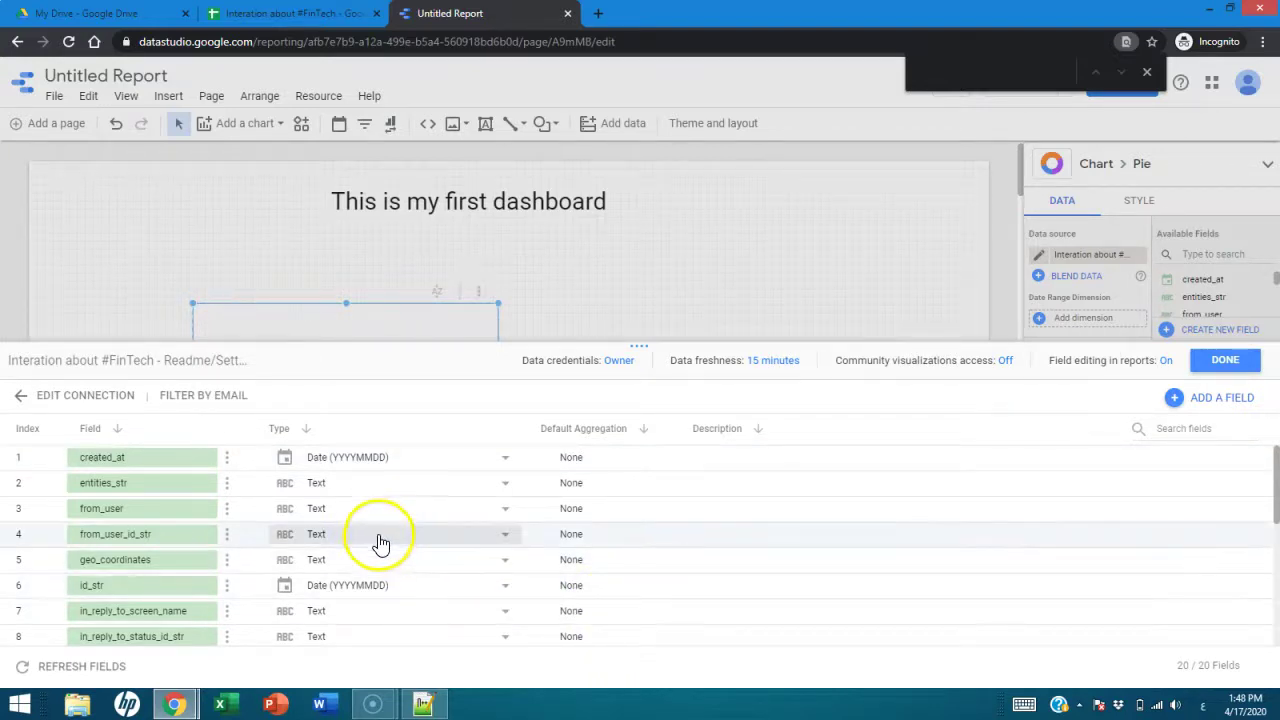
# - Examine the data types offered for the created_at field and look through the data source's other fields
pyautogui.click(506, 462)
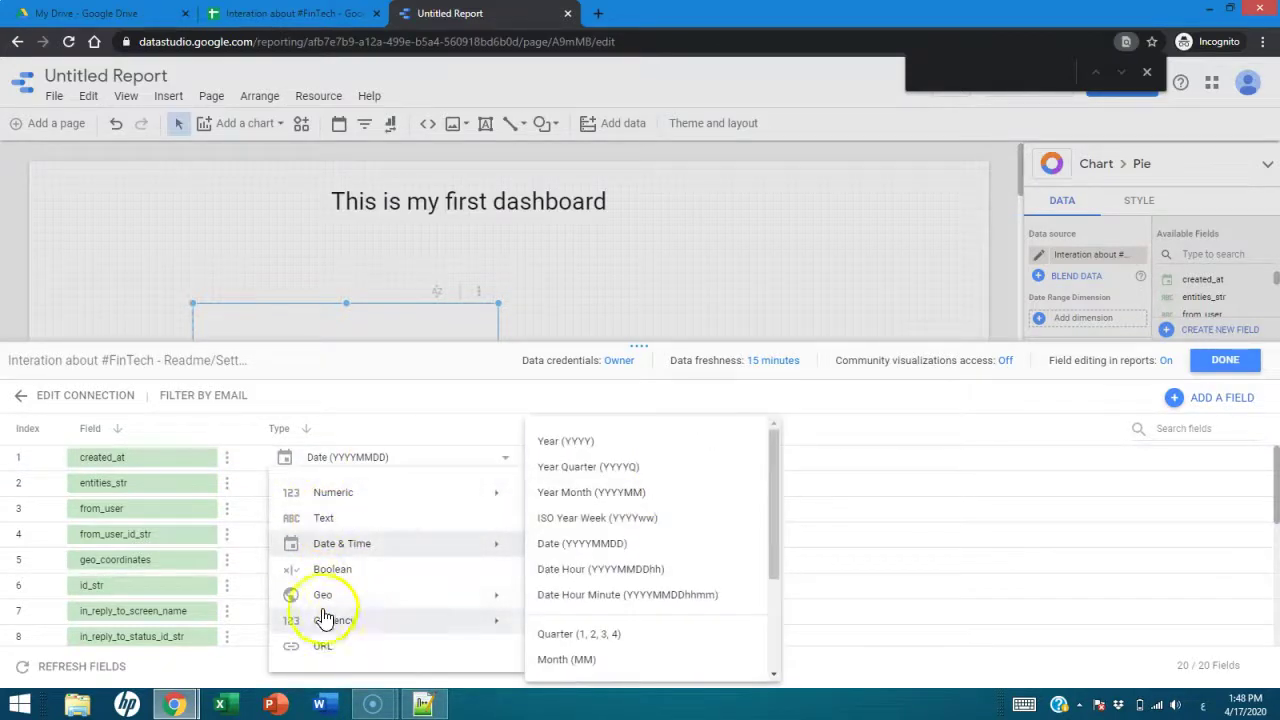
pyautogui.moveTo(326, 598)
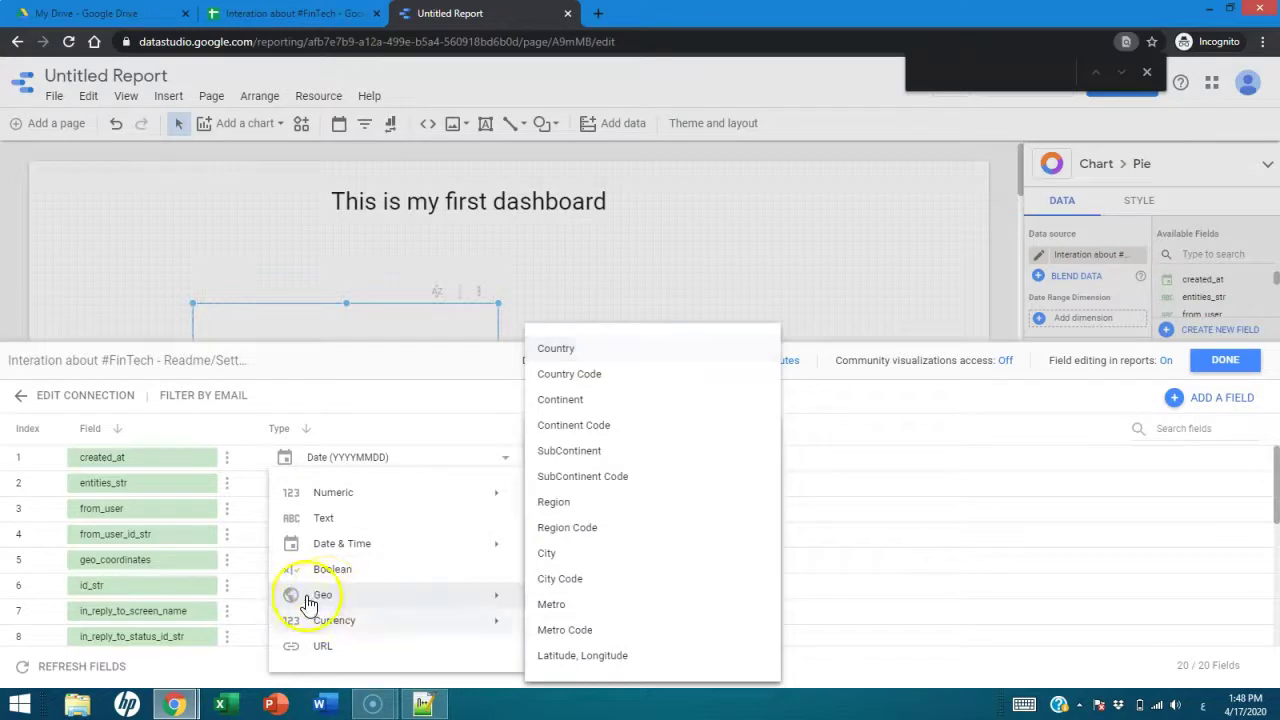
pyautogui.click(869, 517)
pyautogui.scroll(-1, 165, 606)
pyautogui.scroll(-3, 165, 606)
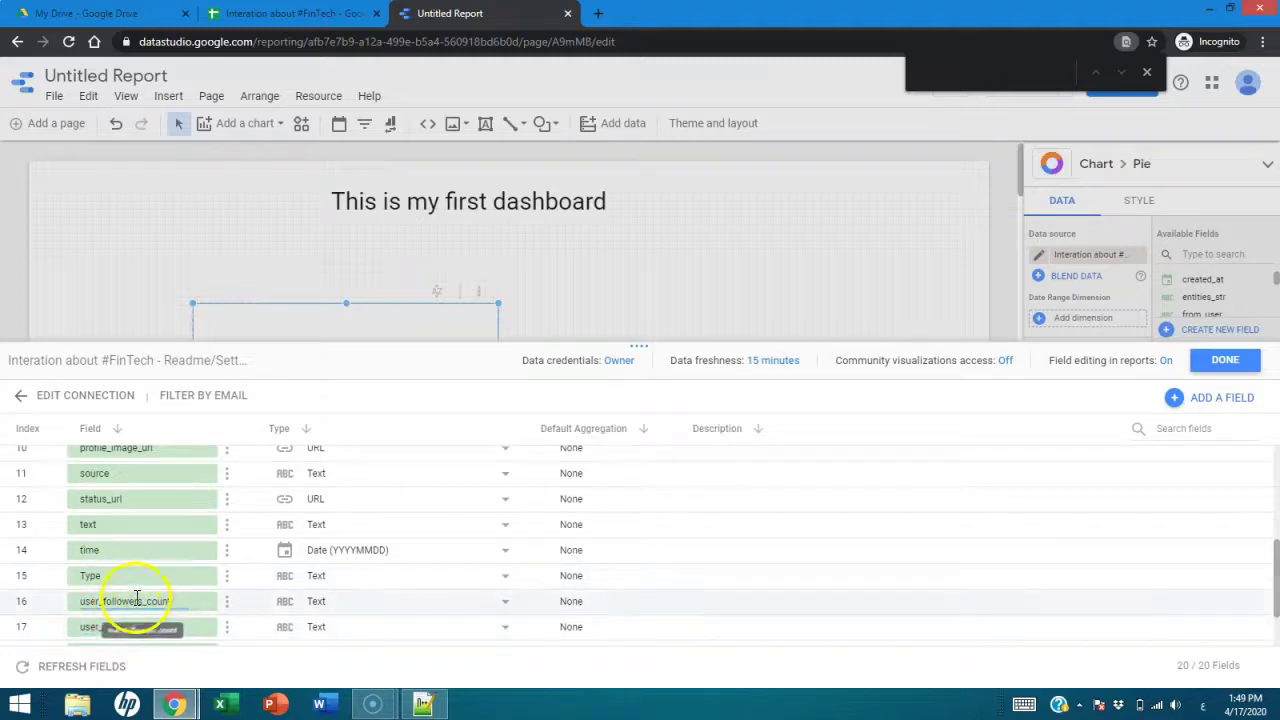
pyautogui.scroll(1, 134, 575)
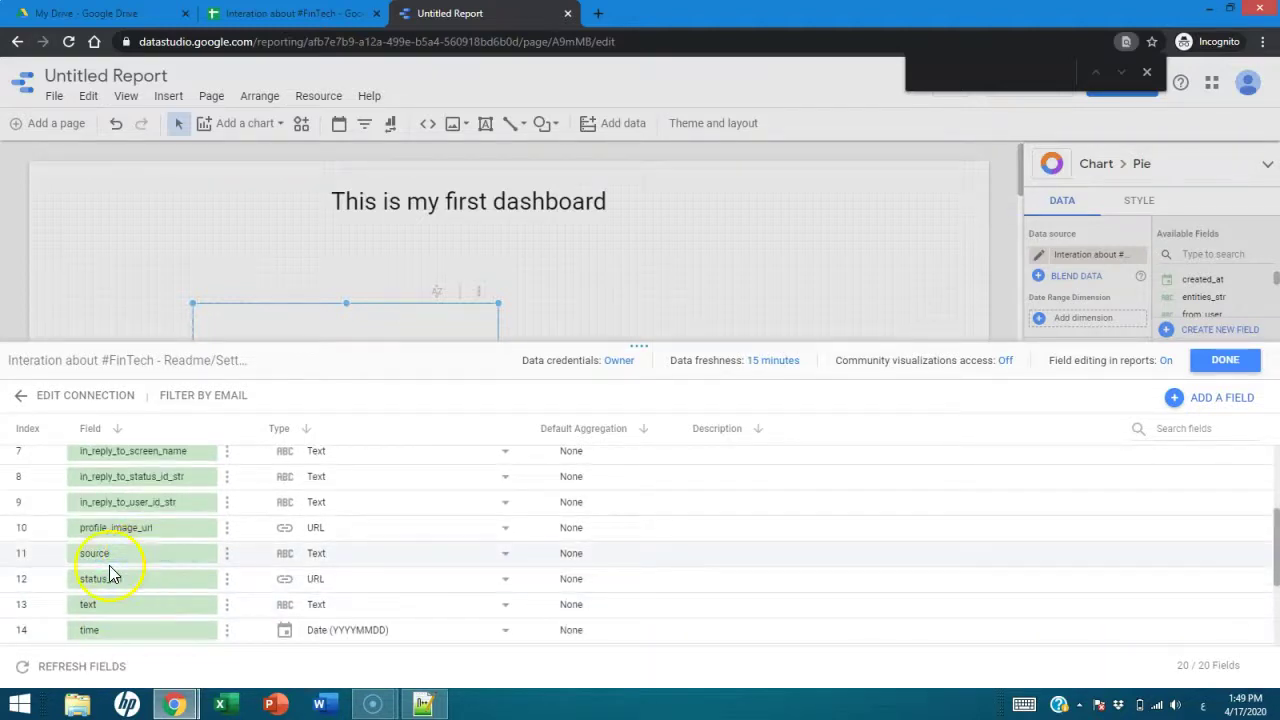
# - Switch to the #FinTech spreadsheet and examine the user_location column and its values in the Archive sheet
pyautogui.click(305, 15)
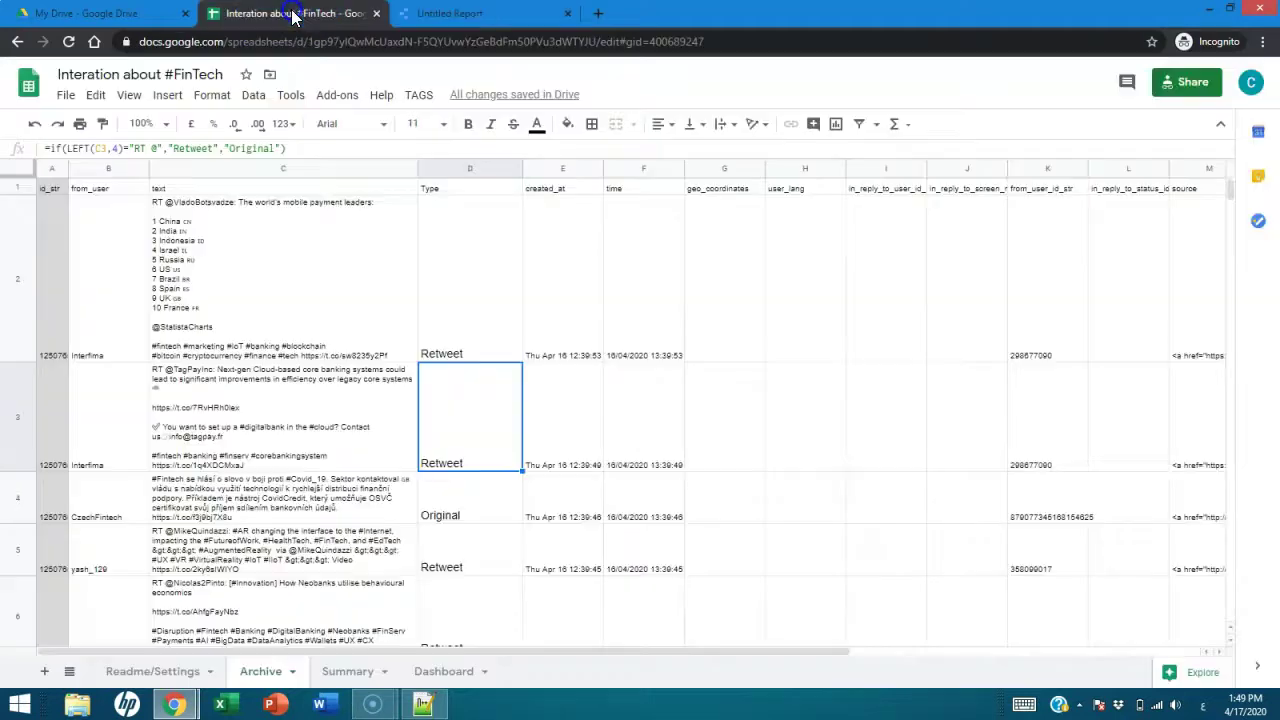
pyautogui.moveTo(725, 651); pyautogui.dragTo(962, 648)
pyautogui.moveTo(885, 651); pyautogui.dragTo(1143, 660)
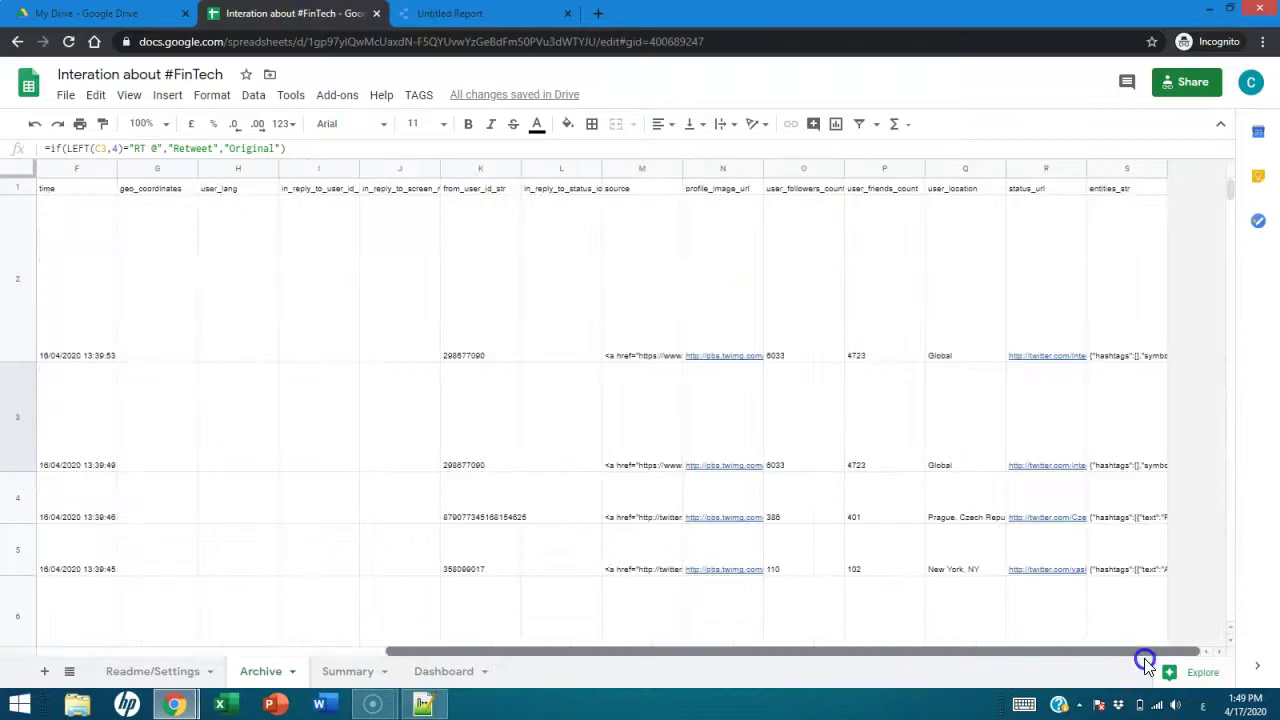
pyautogui.click(955, 190)
pyautogui.doubleClick(958, 198)
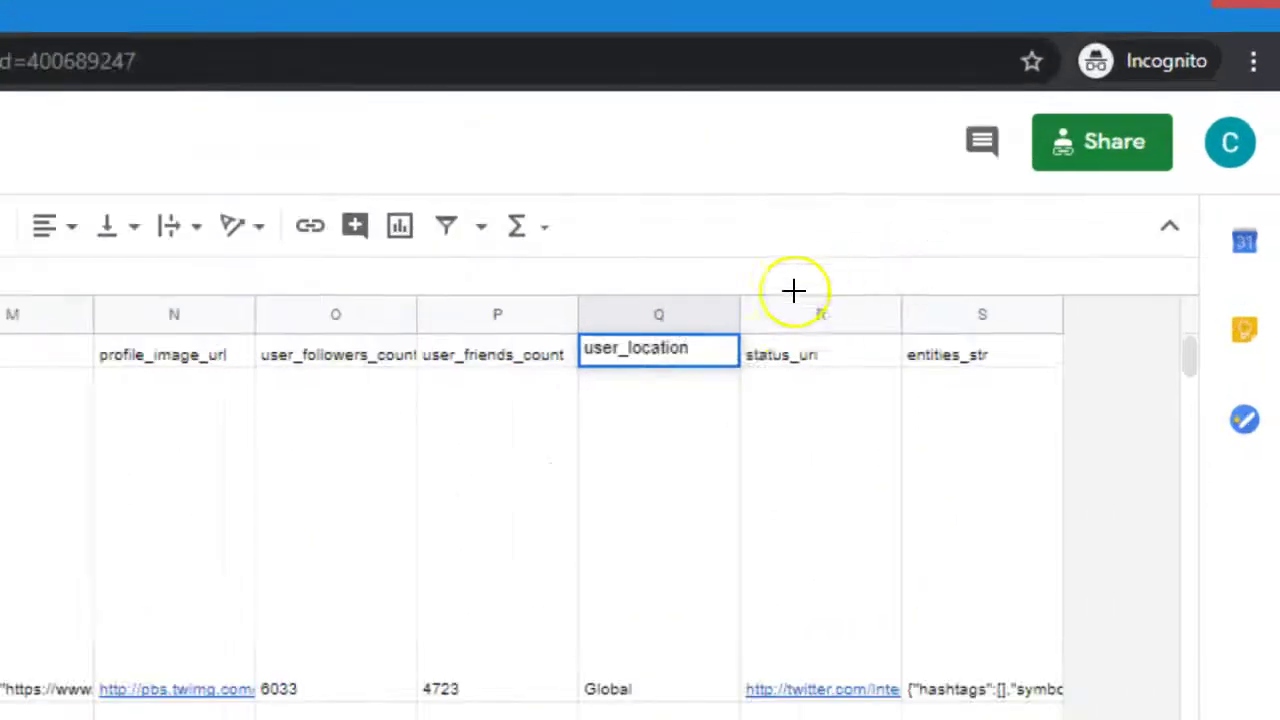
pyautogui.click(625, 359)
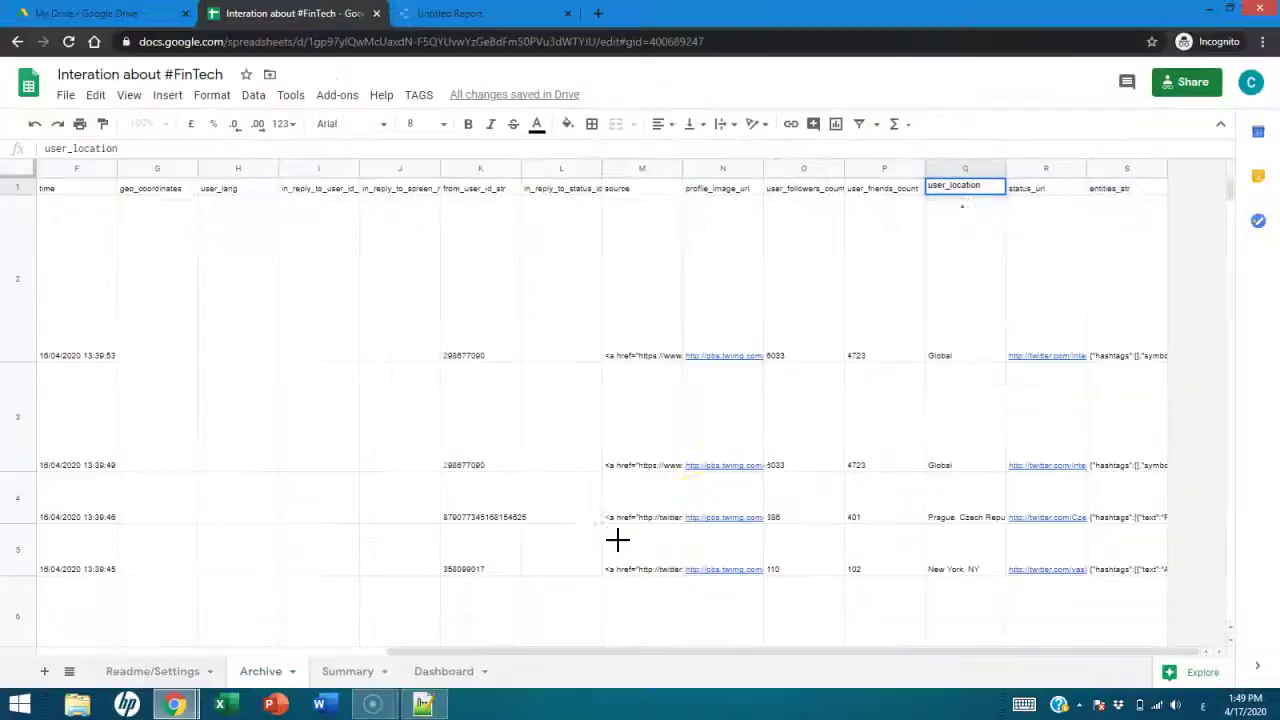
pyautogui.click(948, 352)
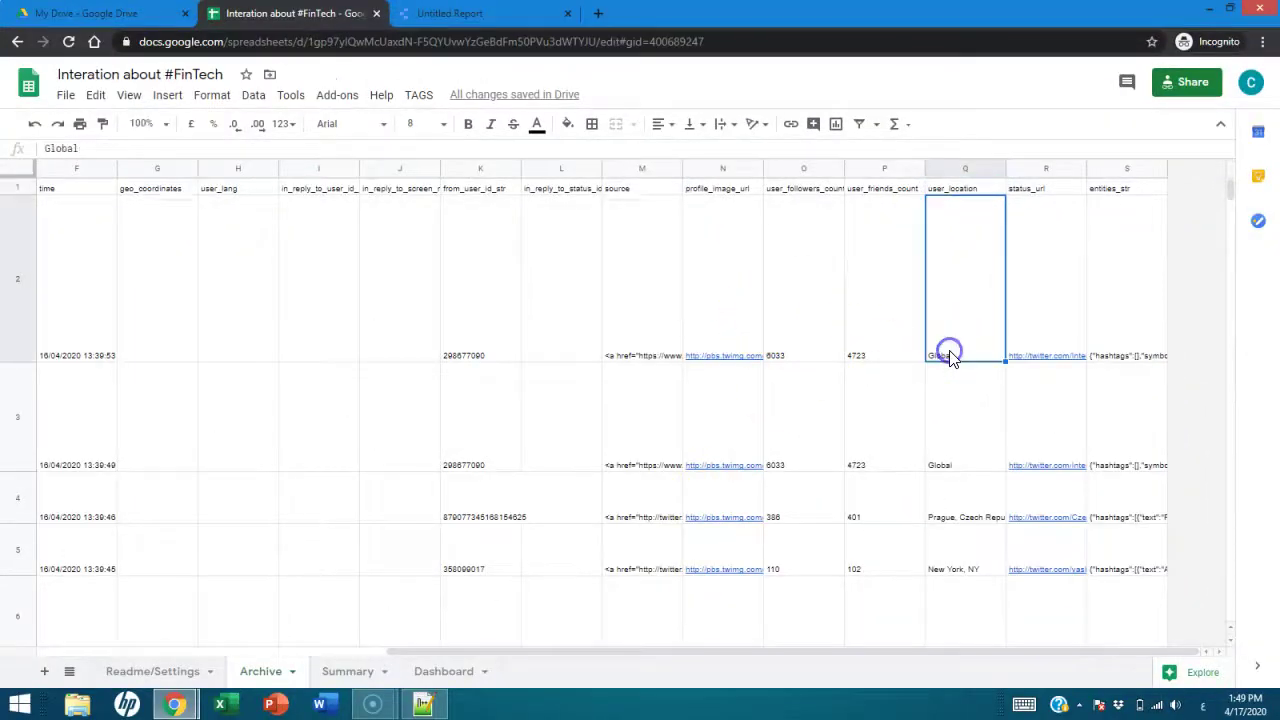
pyautogui.scroll(-3, 968, 515)
pyautogui.click(943, 428)
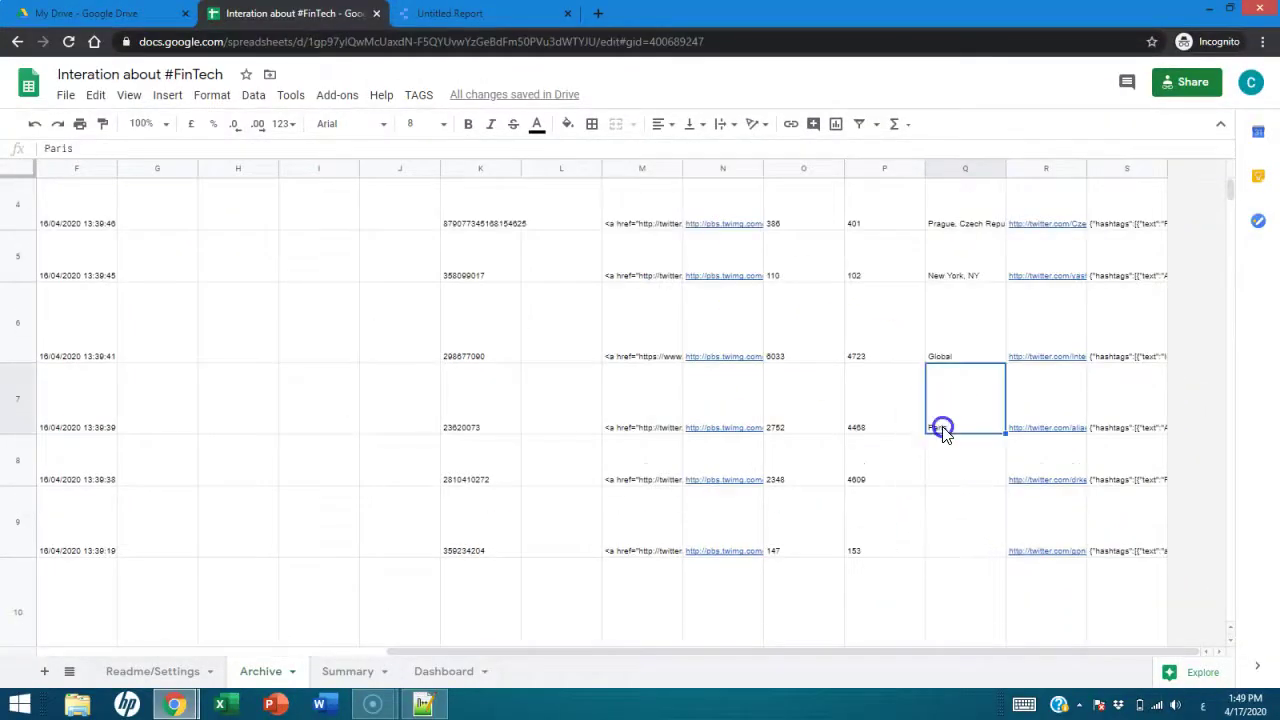
pyautogui.click(981, 424)
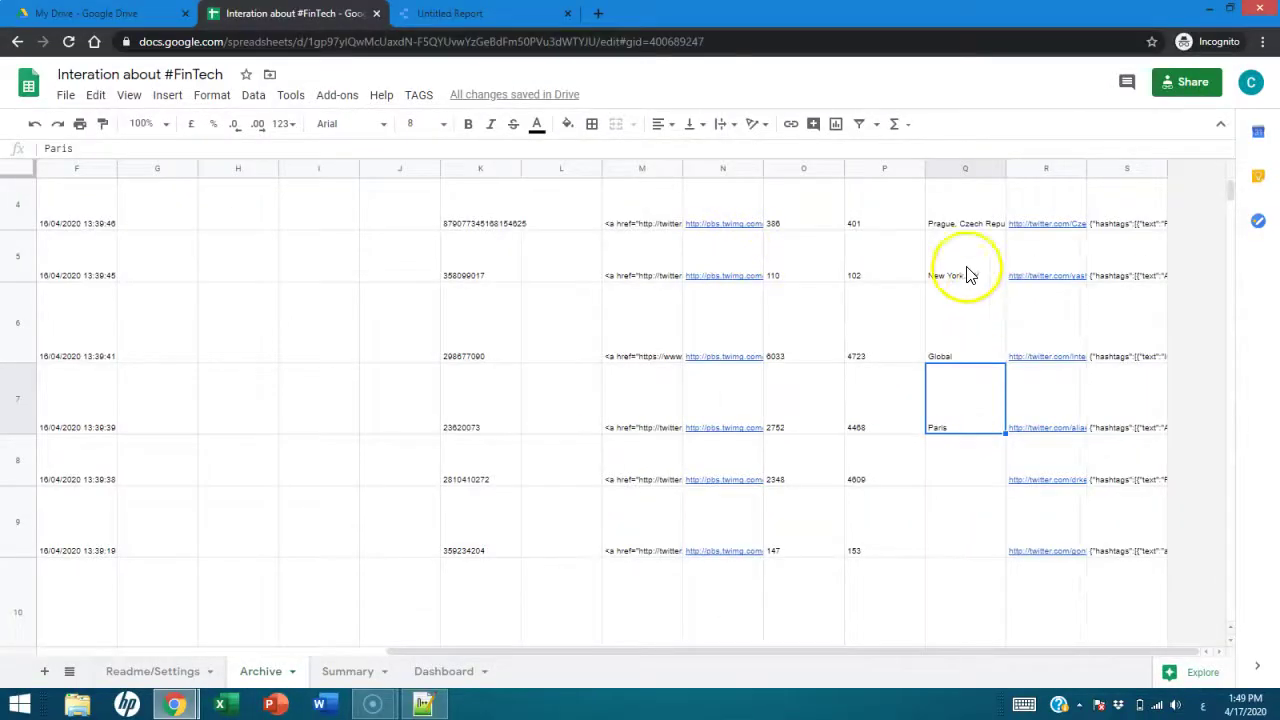
# - Return to the Data Studio report, enlarge the data source's field list and locate the user_location field
pyautogui.click(445, 20)
pyautogui.moveTo(140, 573); pyautogui.dragTo(86, 577)
pyautogui.scroll(-3, 86, 577)
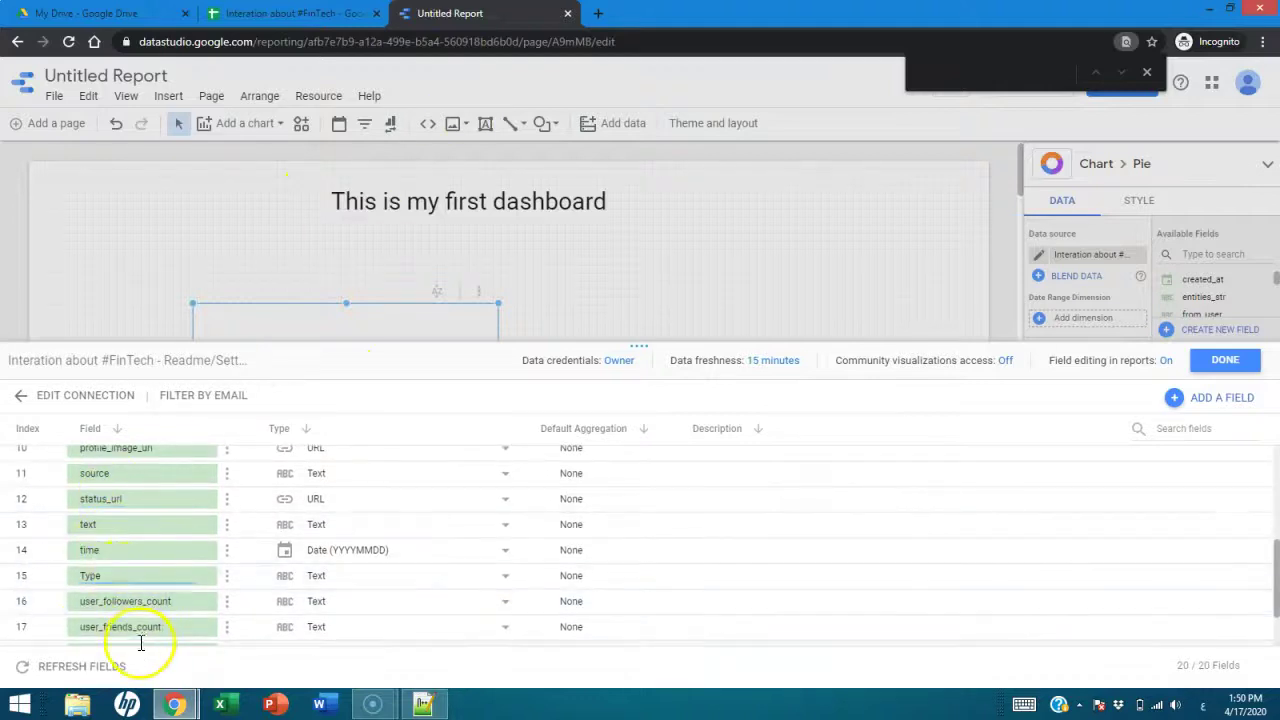
pyautogui.scroll(3, 130, 560)
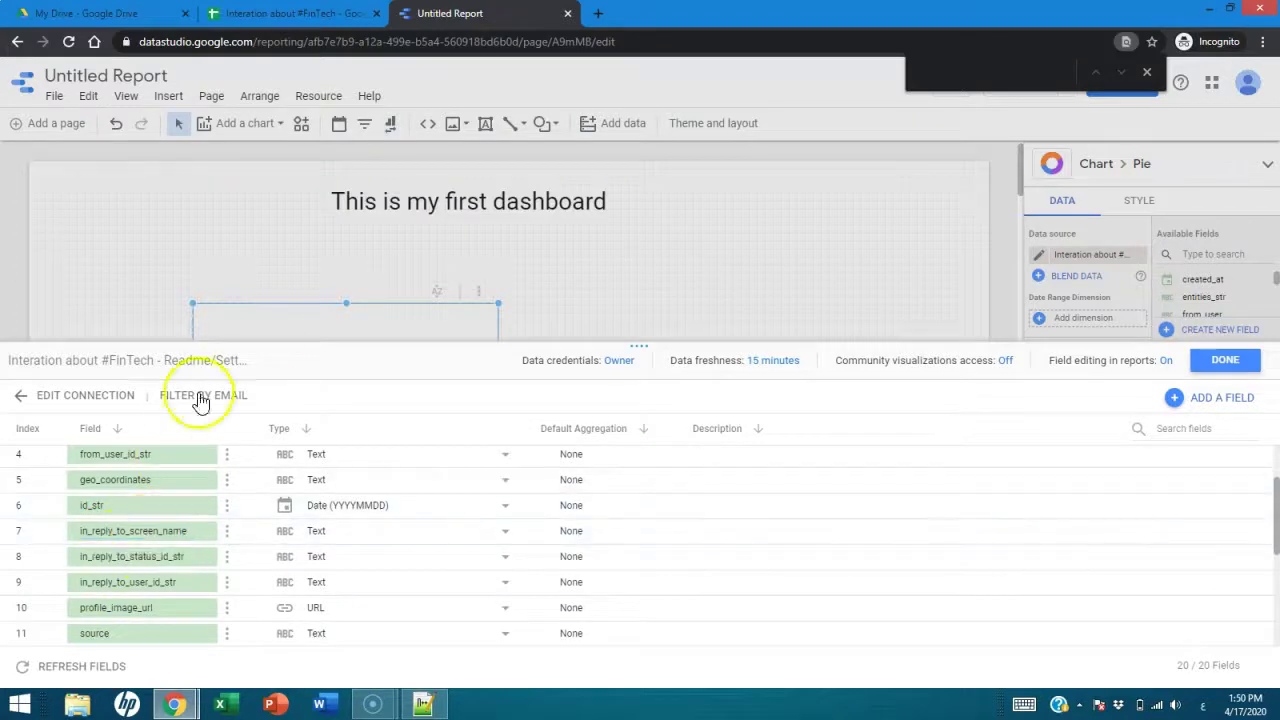
pyautogui.moveTo(258, 342); pyautogui.dragTo(257, 220)
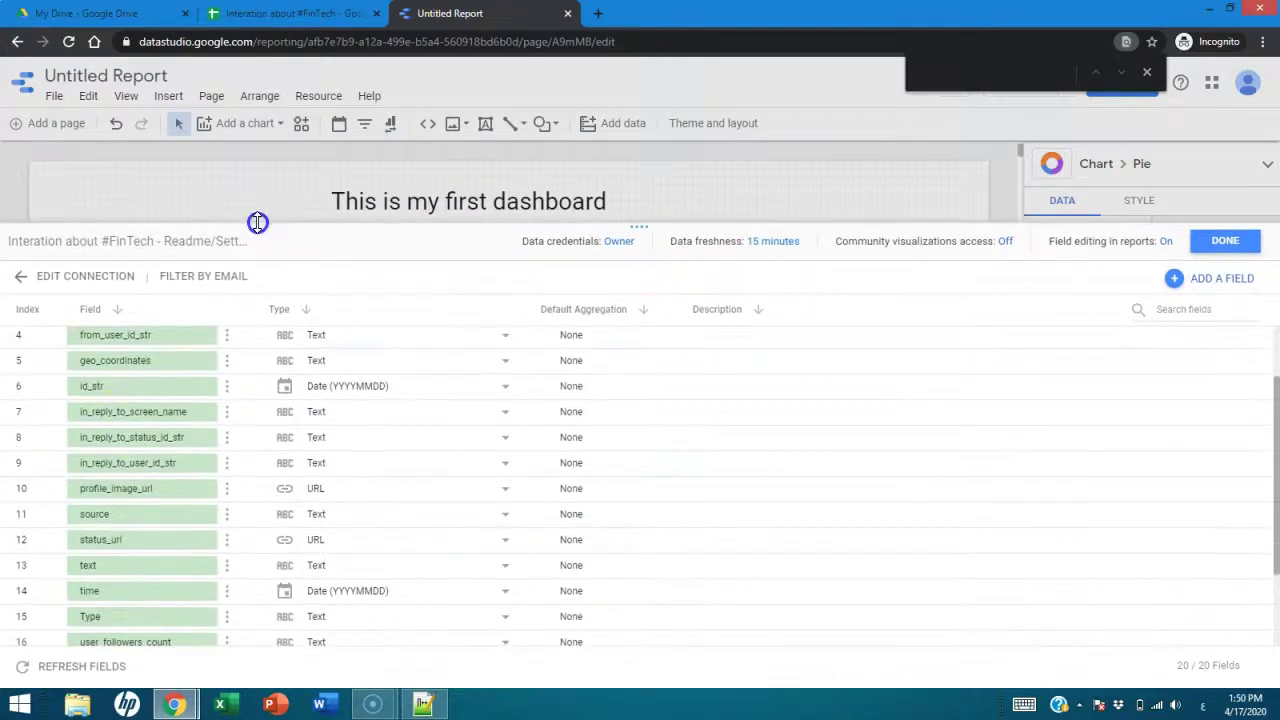
pyautogui.scroll(-2, 150, 540)
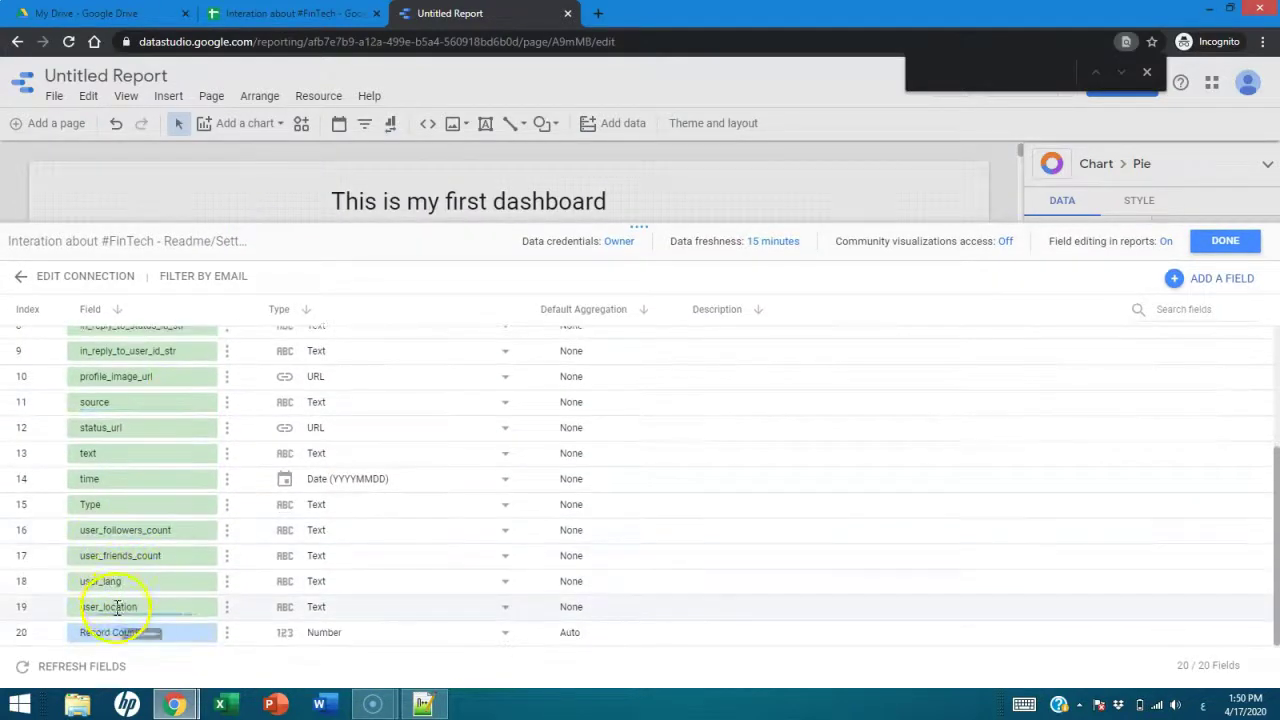
pyautogui.click(164, 608)
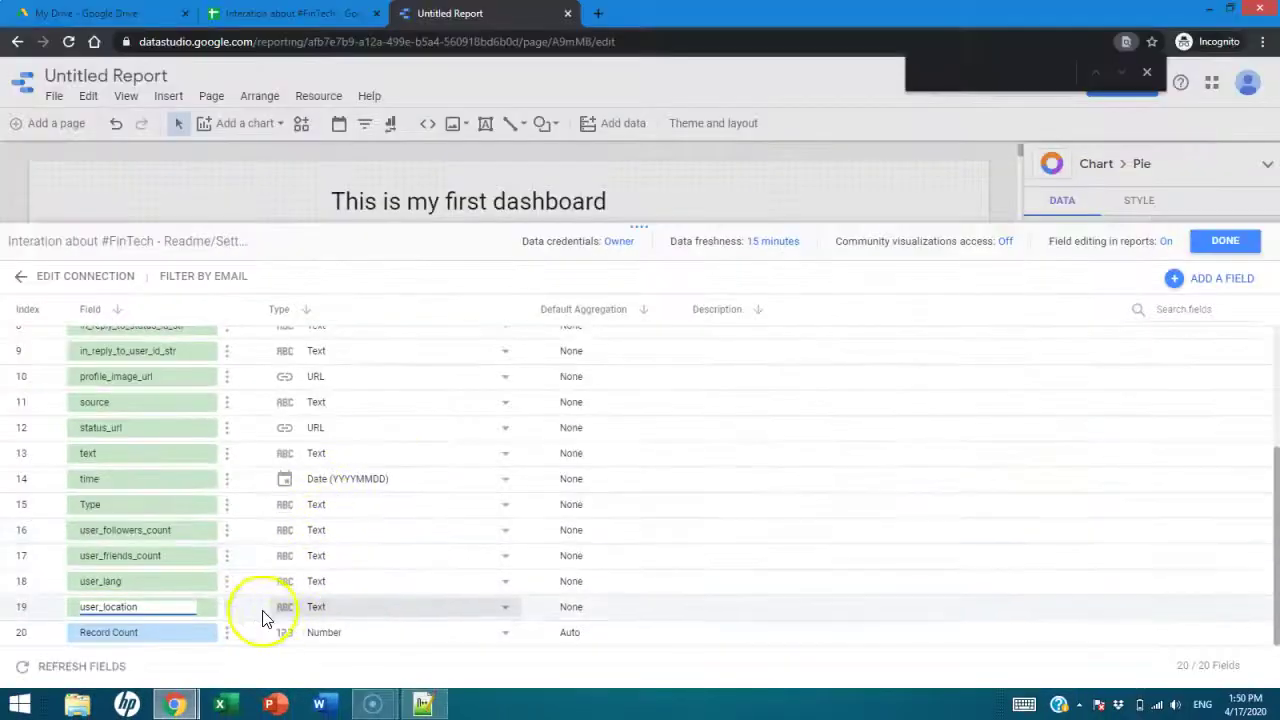
# - Change the user_location field's type from Text to the geographic type Region and confirm the change
pyautogui.click(505, 607)
pyautogui.moveTo(470, 612)
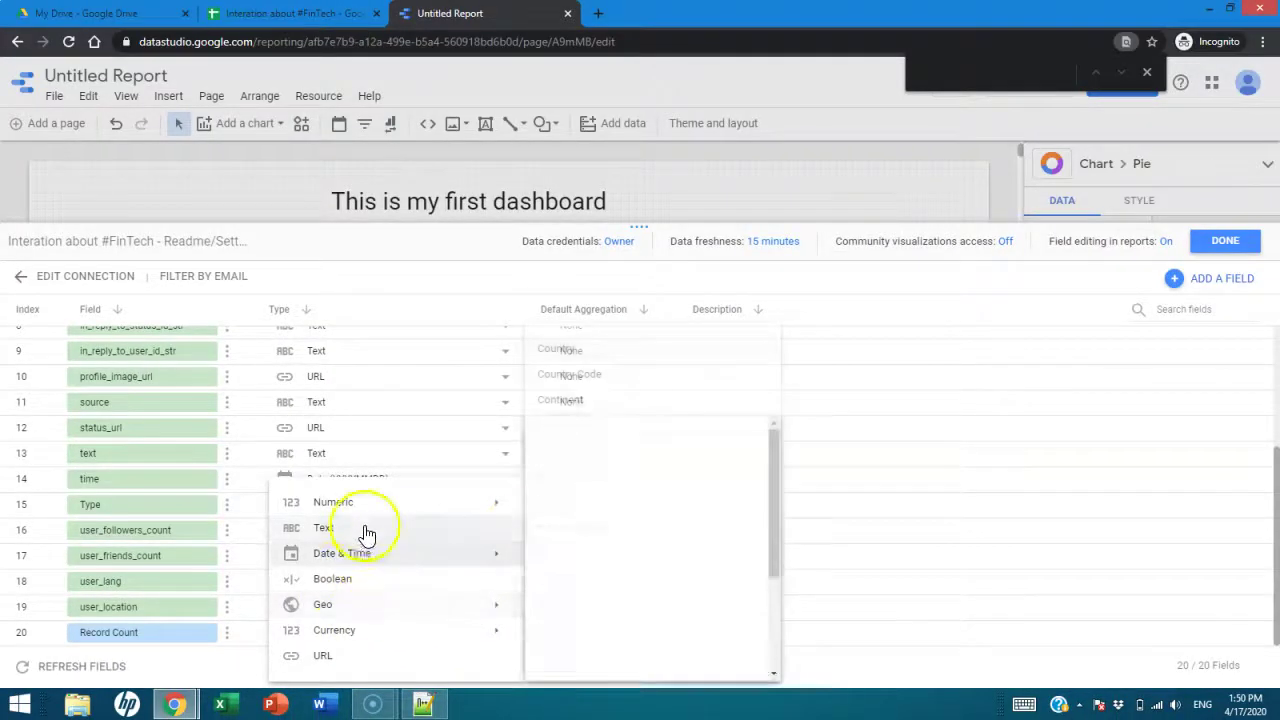
pyautogui.moveTo(480, 632)
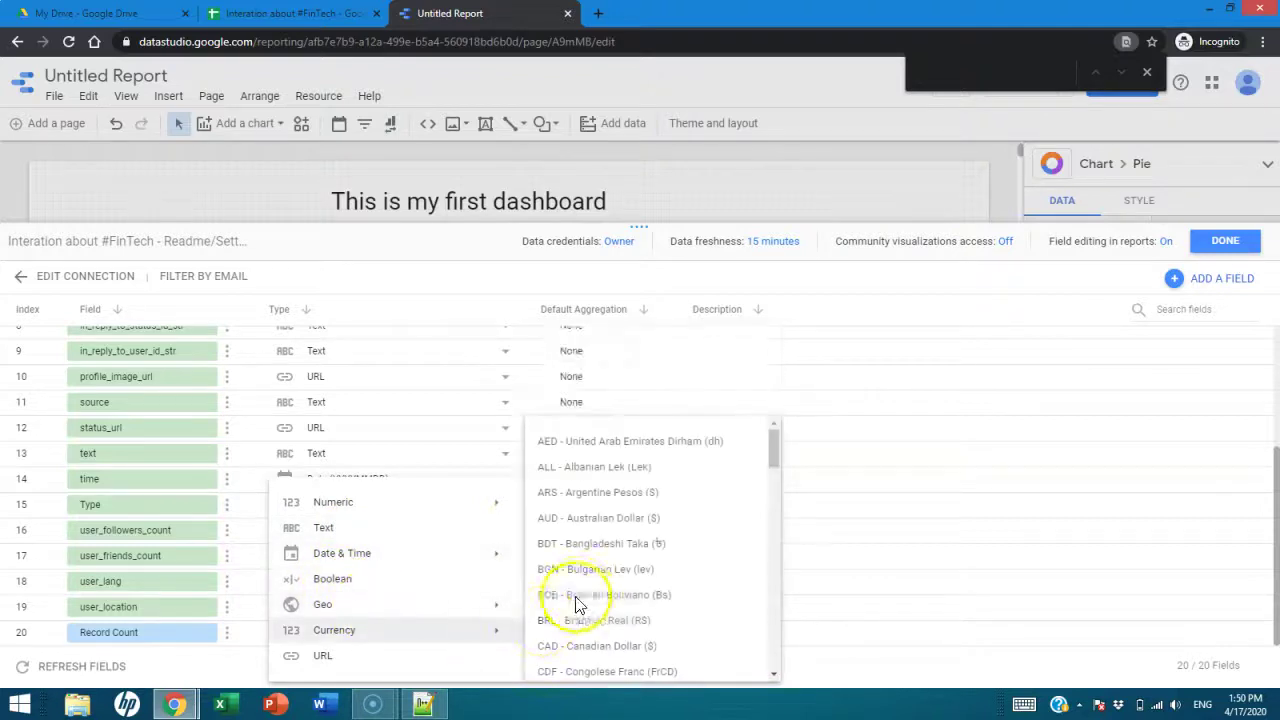
pyautogui.click(440, 611)
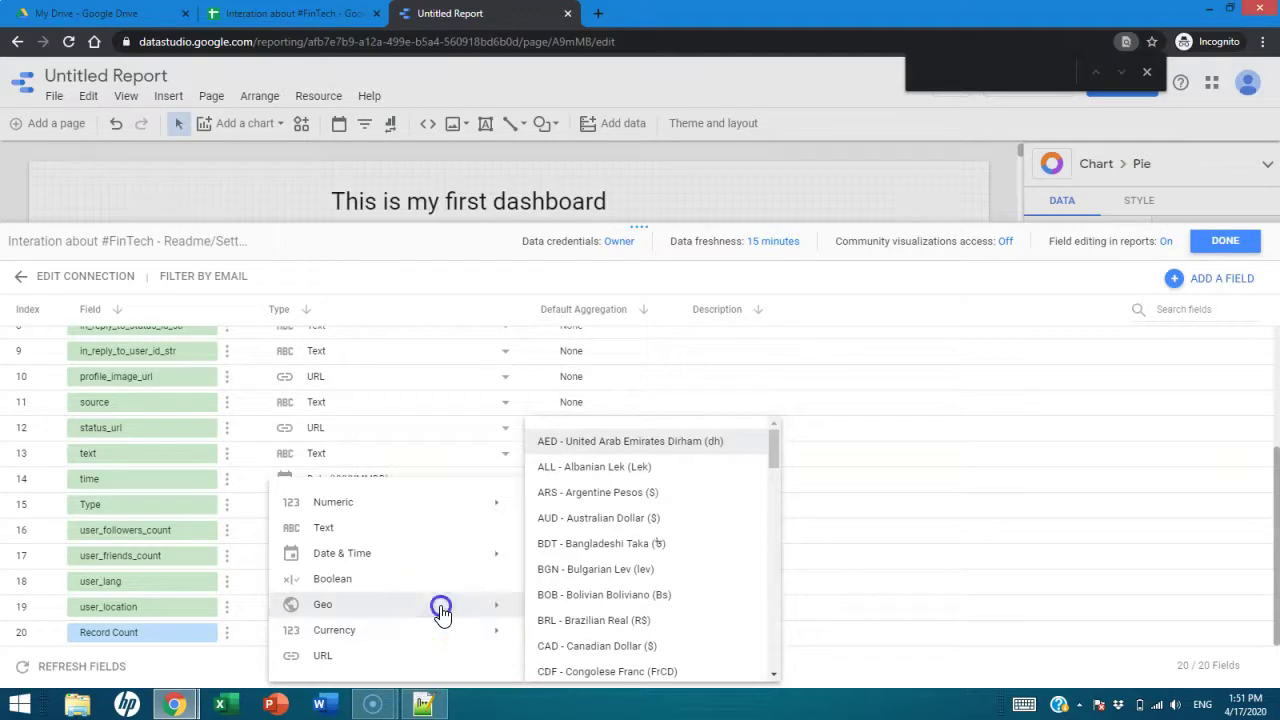
pyautogui.moveTo(774, 466); pyautogui.dragTo(783, 540)
pyautogui.click(295, 608)
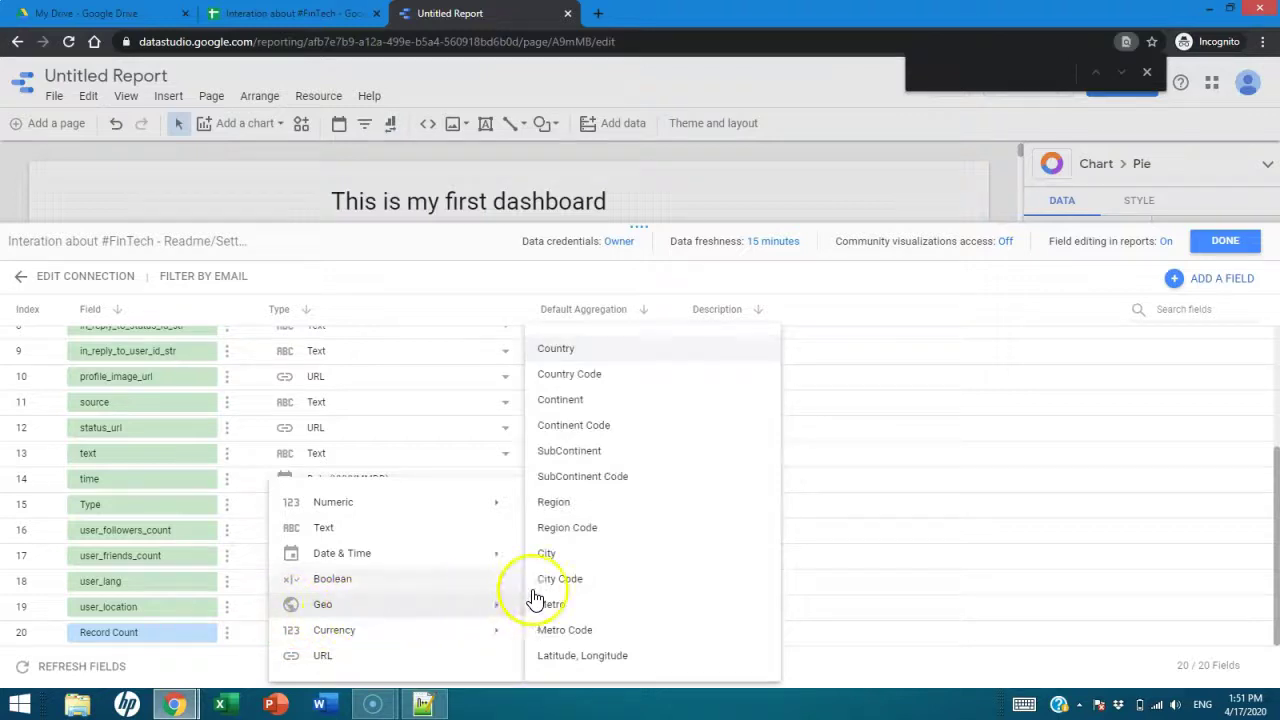
pyautogui.click(580, 355)
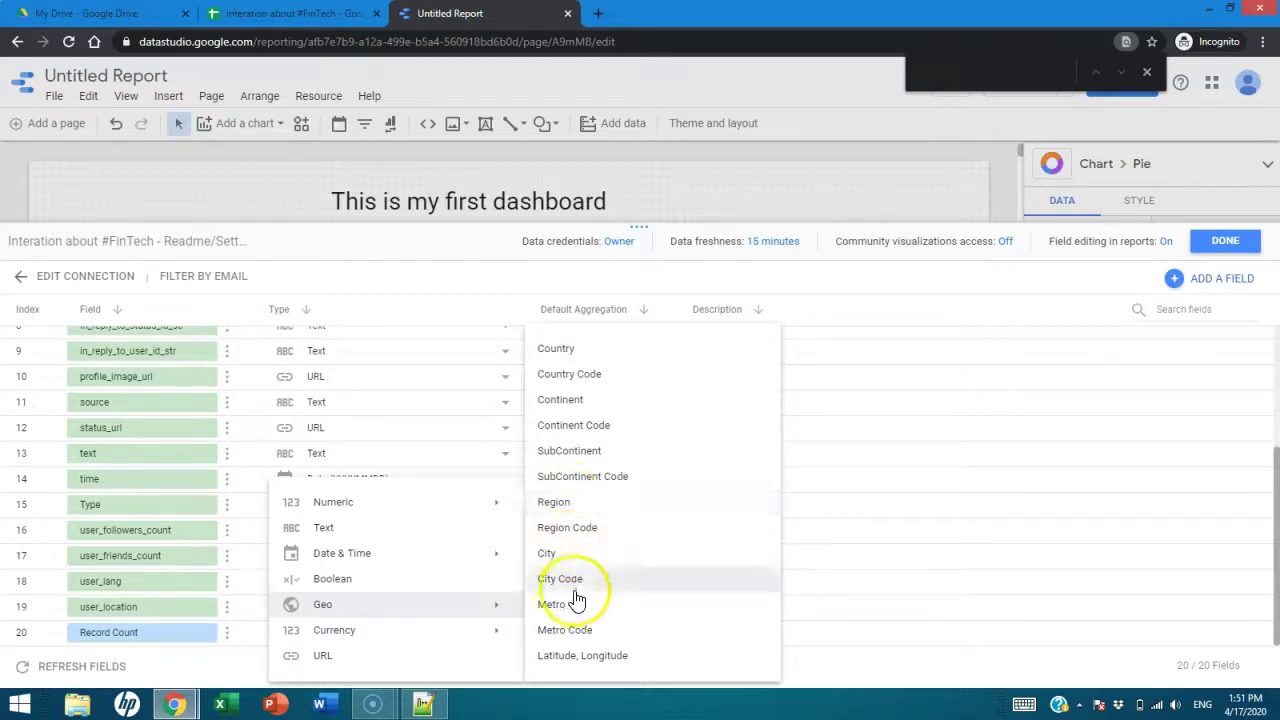
pyautogui.click(569, 505)
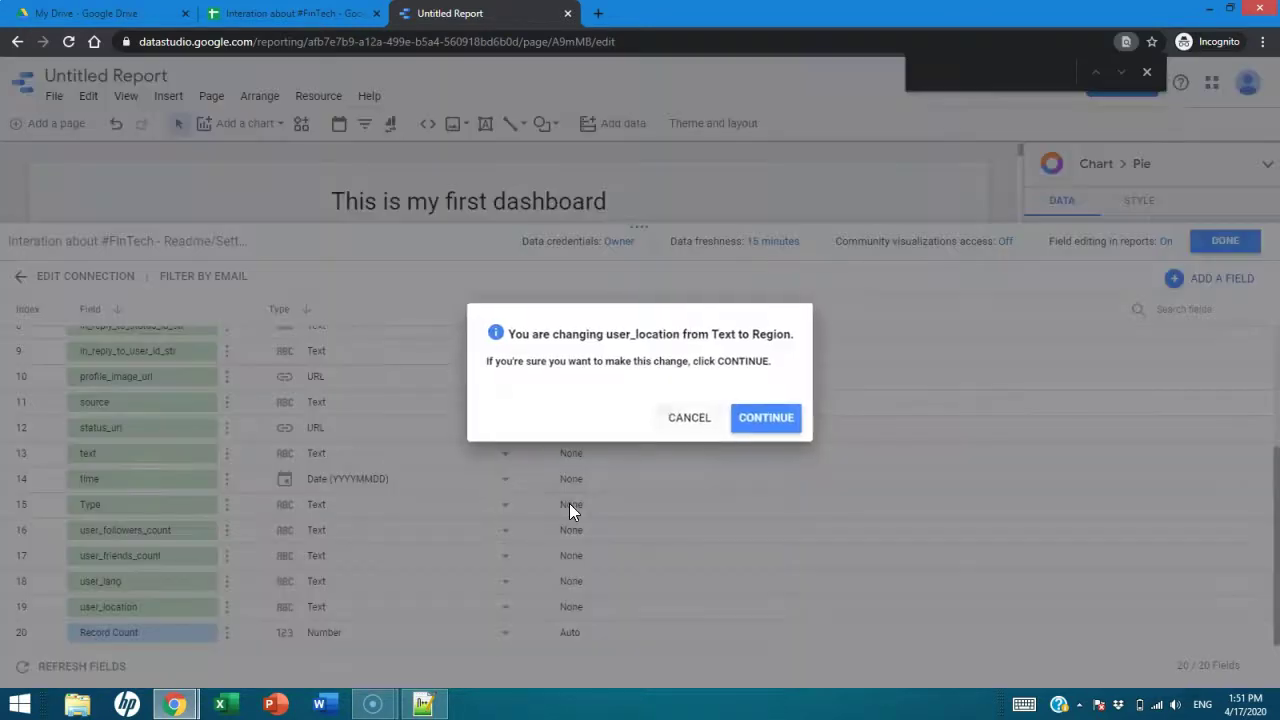
pyautogui.click(757, 425)
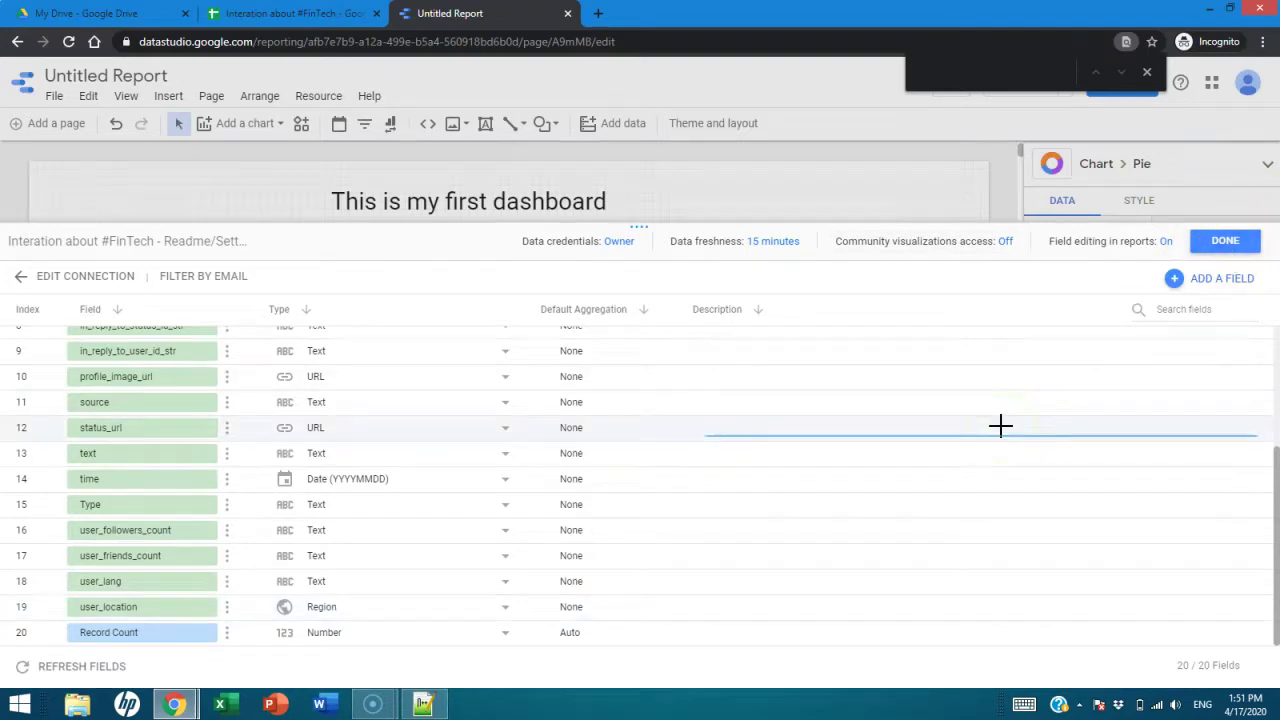
# - Finish editing the data source and return to the chart's data settings and available fields
pyautogui.click(1230, 232)
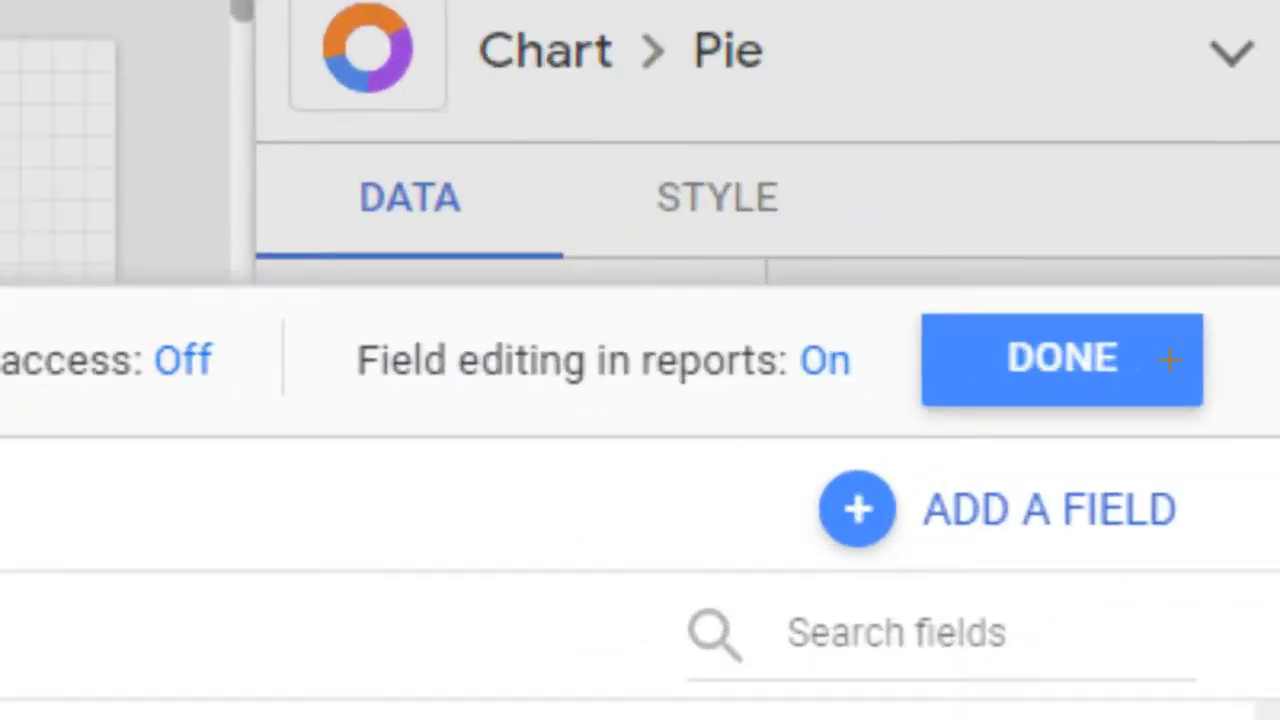
pyautogui.click(1168, 368)
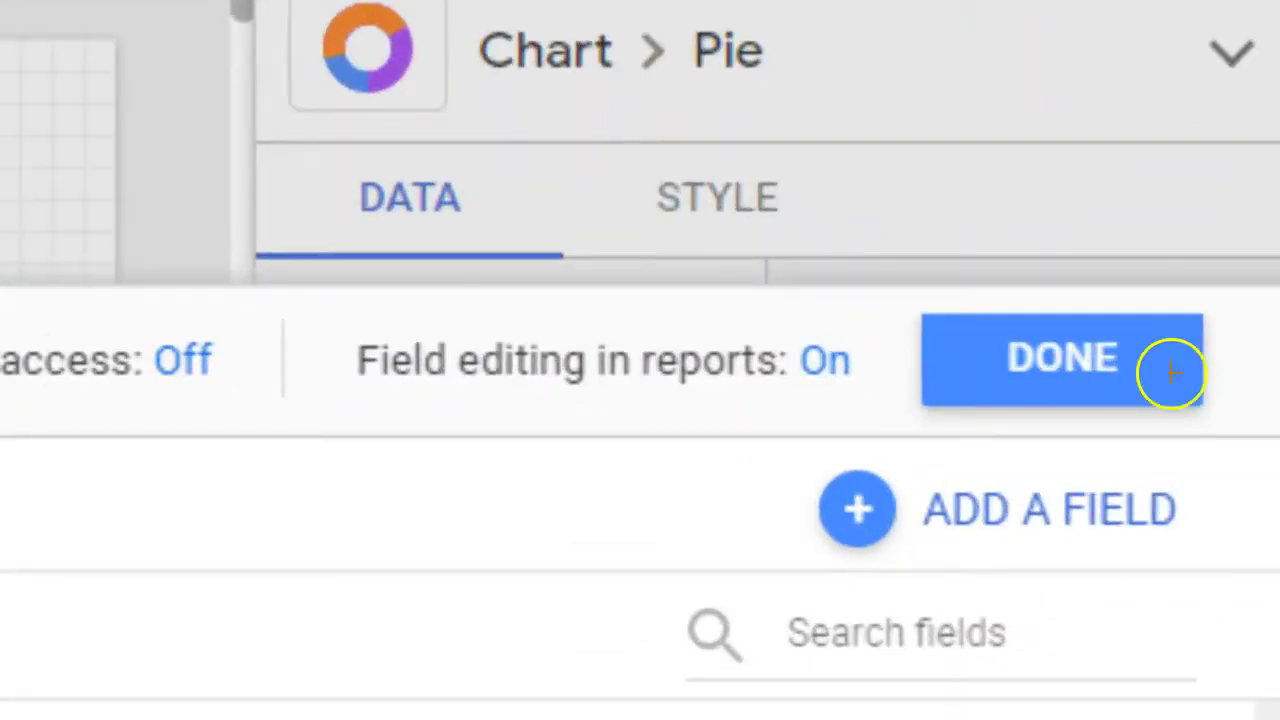
pyautogui.click(1020, 374)
pyautogui.click(1020, 372)
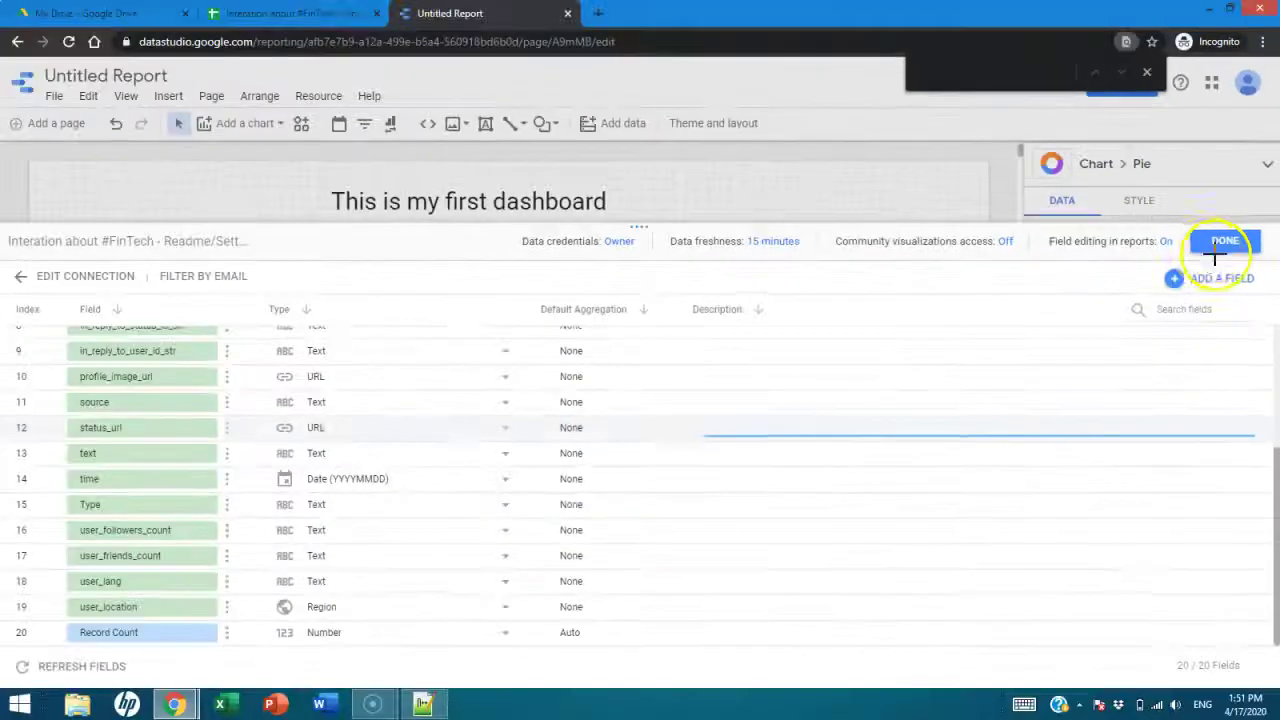
pyautogui.click(1212, 249)
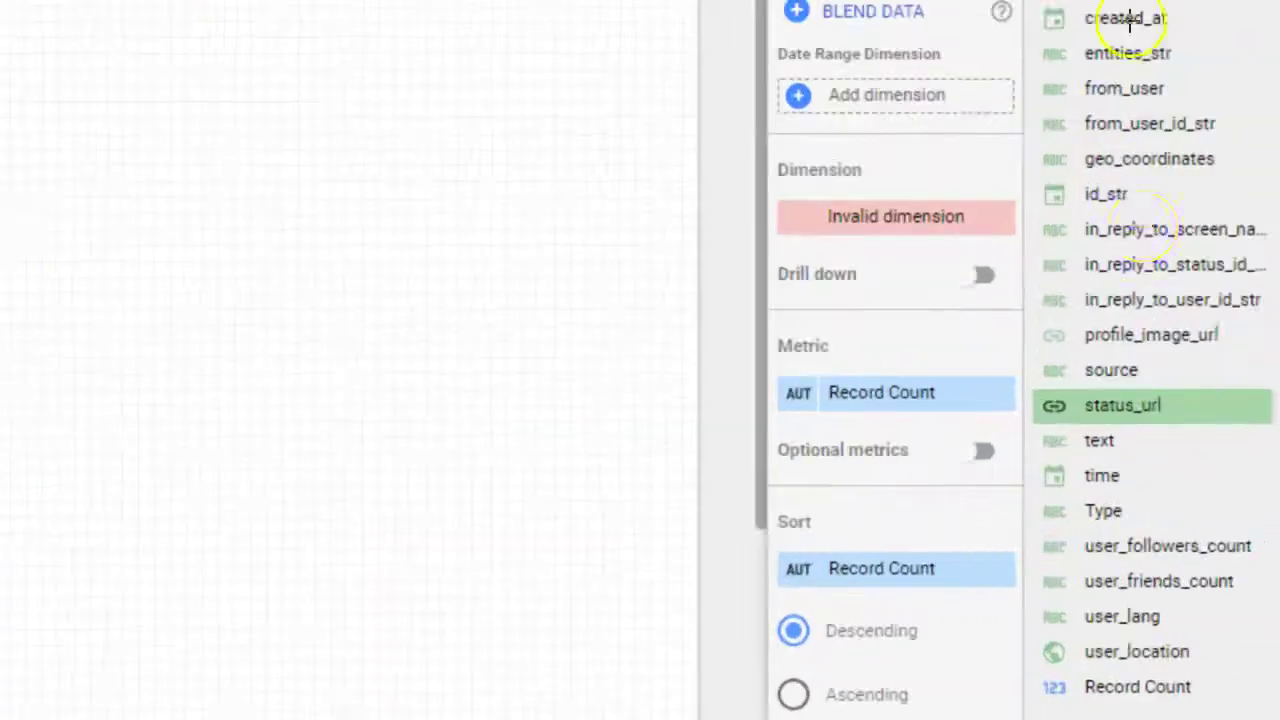
# - Delete the incompletely configured pie chart below the dashboard title
pyautogui.click(506, 396)
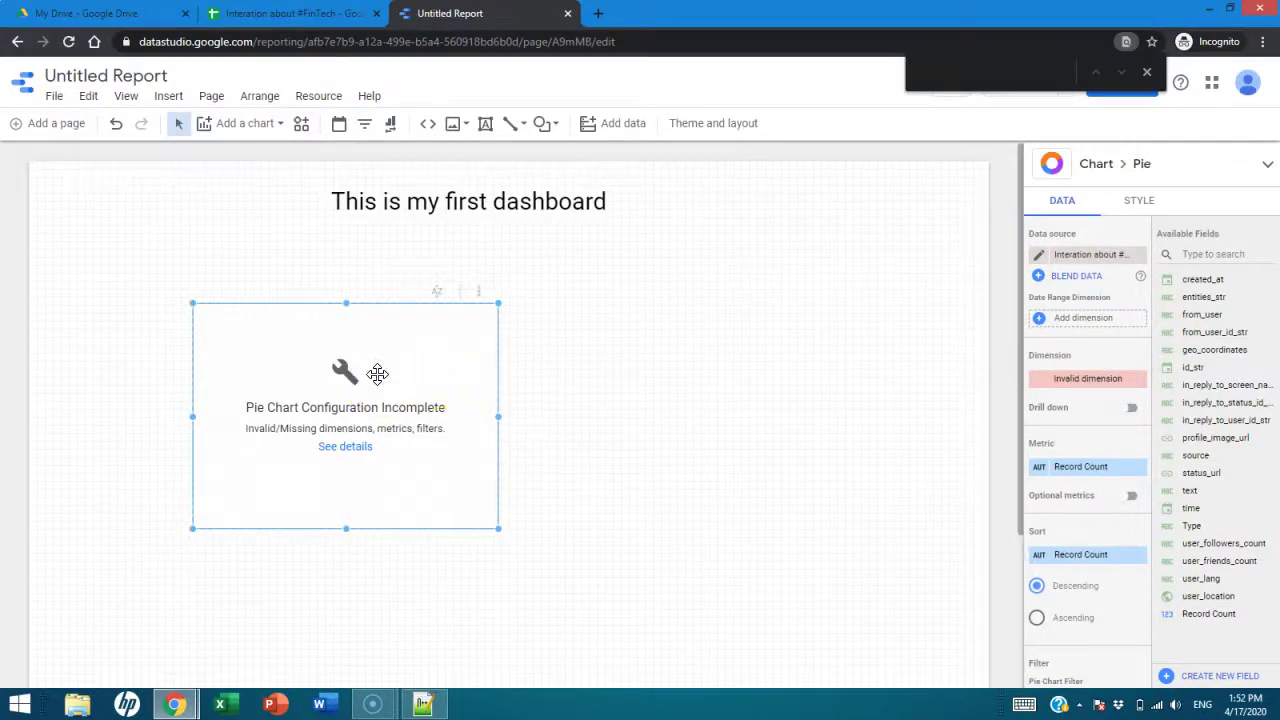
pyautogui.press('Delete')
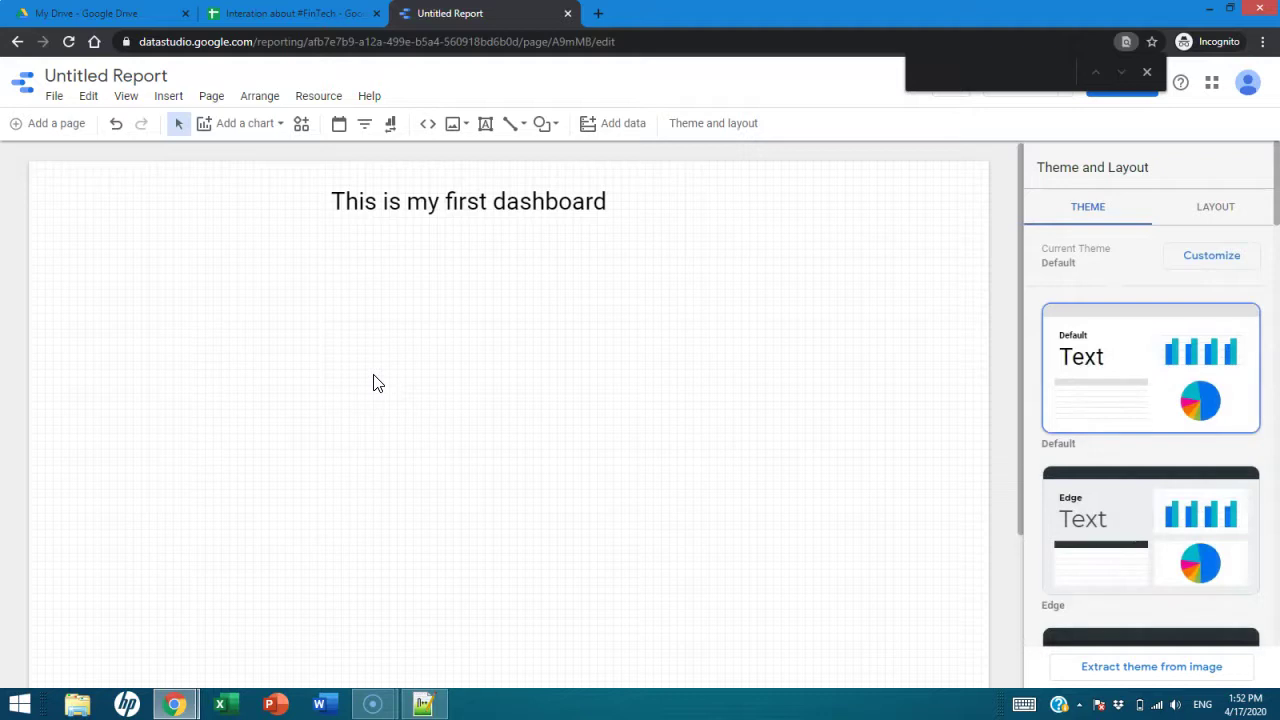